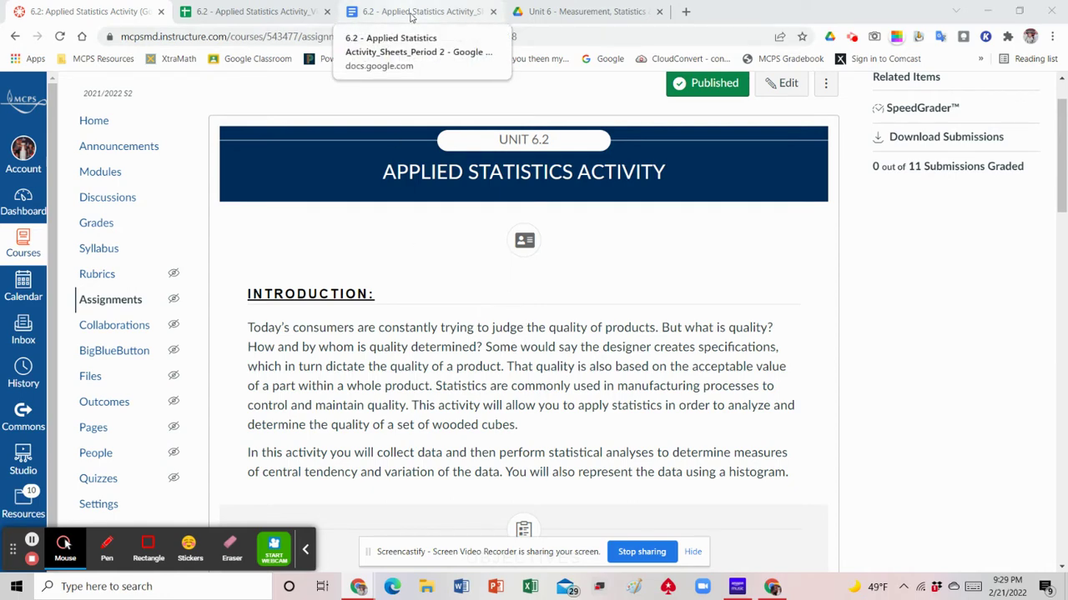
Review item 4's instructions in the activity document alongside the summary statistics and histogram in the Video Example spreadsheet.
{"action": "left_click", "coordinate": [411, 13]}
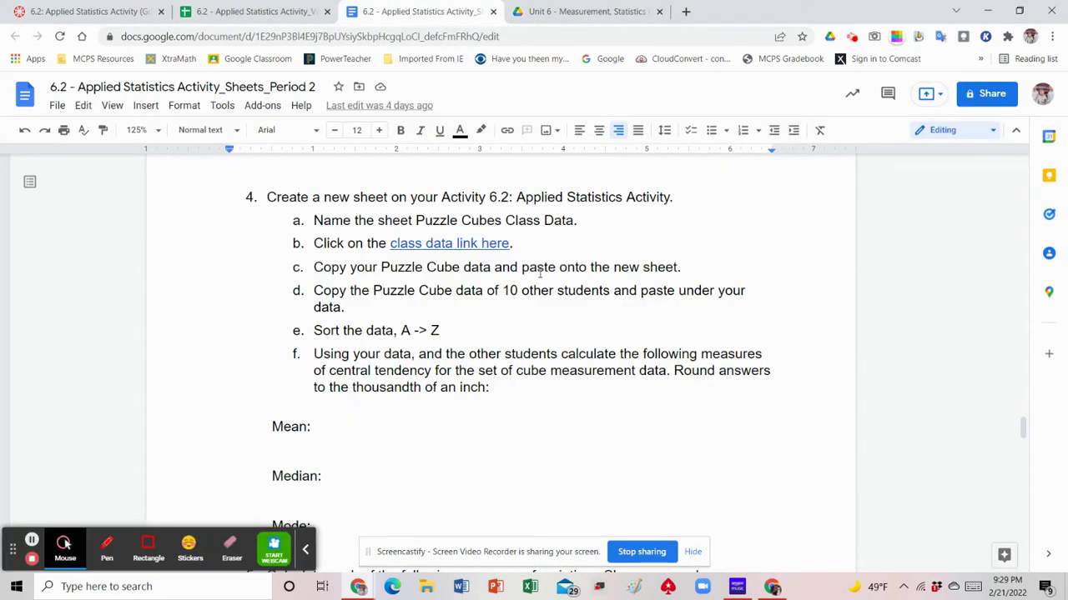
{"action": "left_click", "coordinate": [238, 13]}
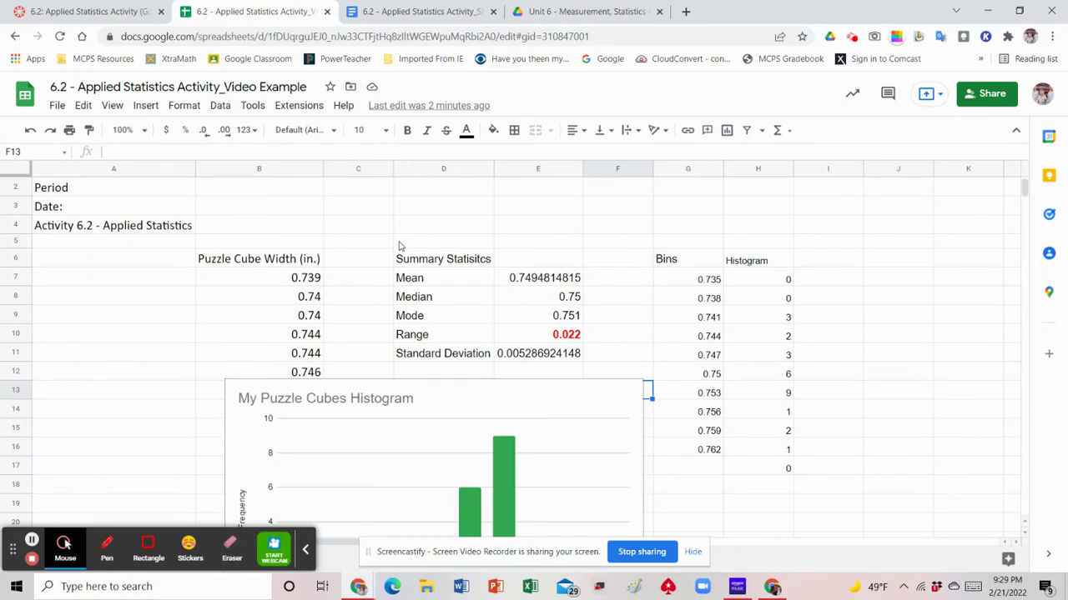
{"action": "left_click", "coordinate": [417, 11]}
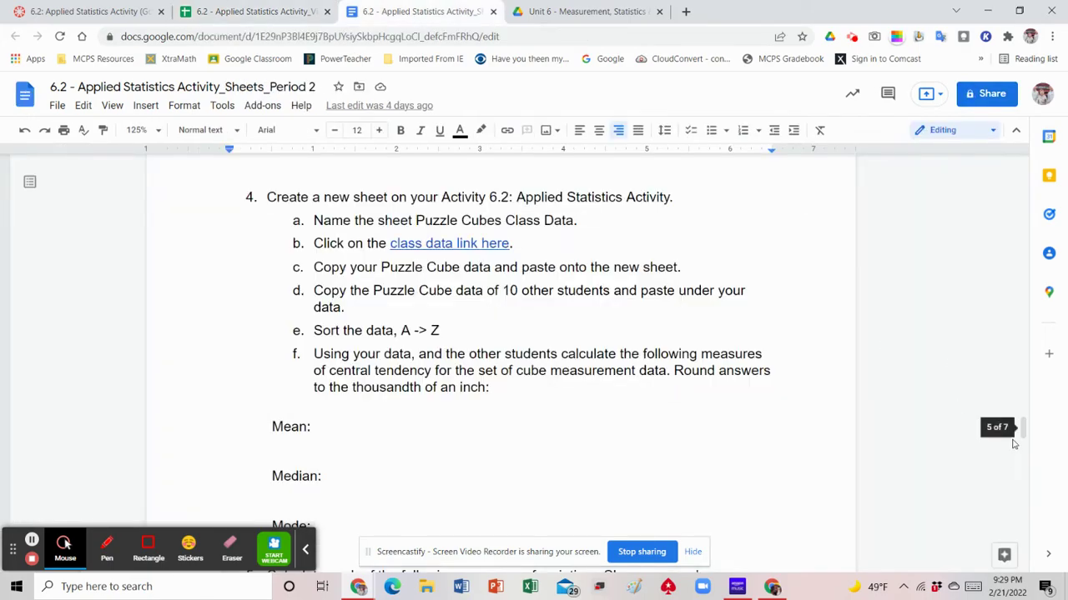
{"action": "mouse_move", "coordinate": [1023, 428]}
{"action": "left_mouse_down"}
{"action": "mouse_move", "coordinate": [1012, 173]}
{"action": "mouse_move", "coordinate": [1001, 304]}
{"action": "mouse_move", "coordinate": [1013, 431]}
{"action": "left_mouse_up"}
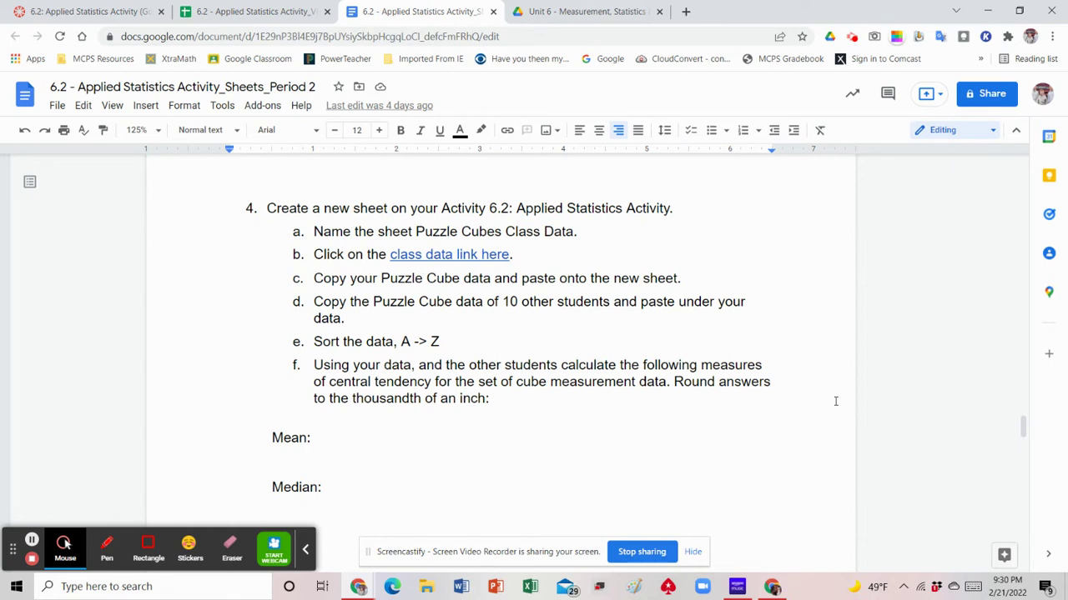
{"action": "left_click", "coordinate": [243, 13]}
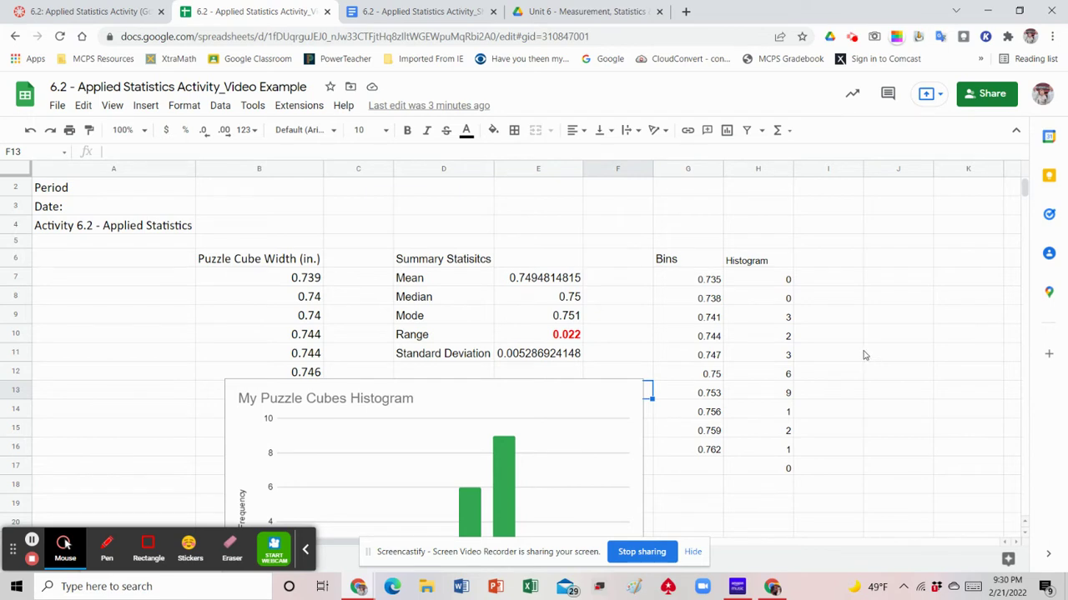
{"action": "scroll", "coordinate": [842, 342], "scroll_direction": "down", "scroll_amount": 3}
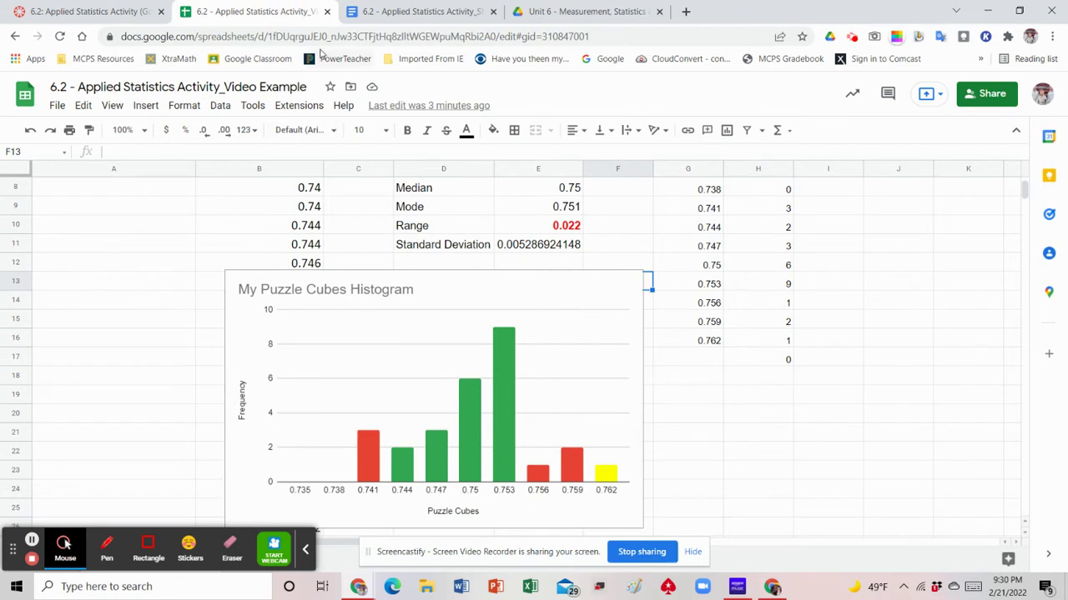
{"action": "left_click", "coordinate": [405, 14]}
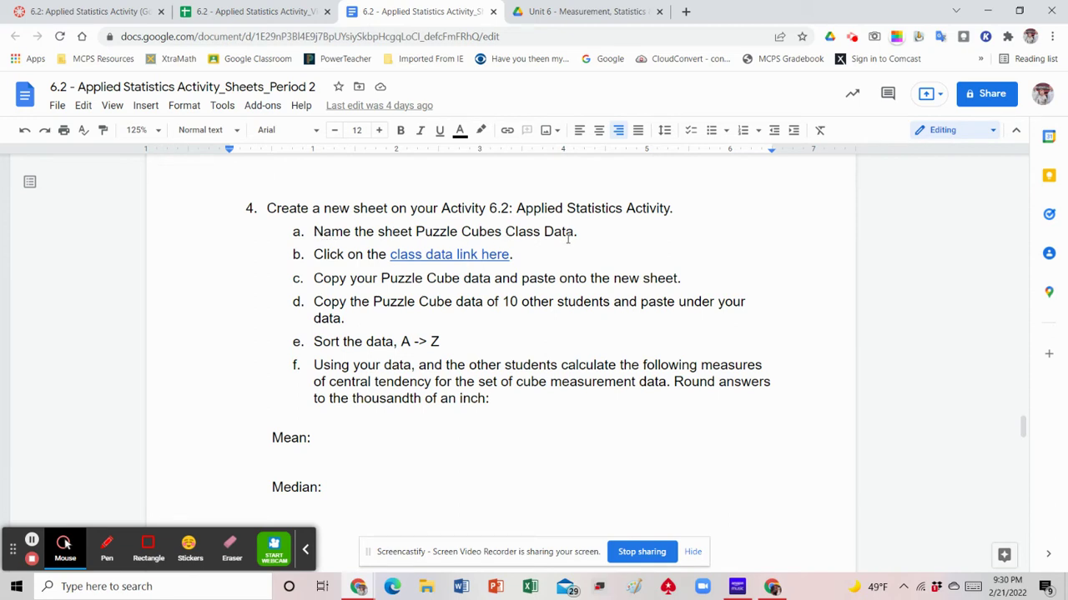
Add a new sheet to the 6.2 - Applied Statistics Activity_Video Example spreadsheet and name it Puzzle Cubes Class Data.
{"action": "left_click", "coordinate": [238, 14]}
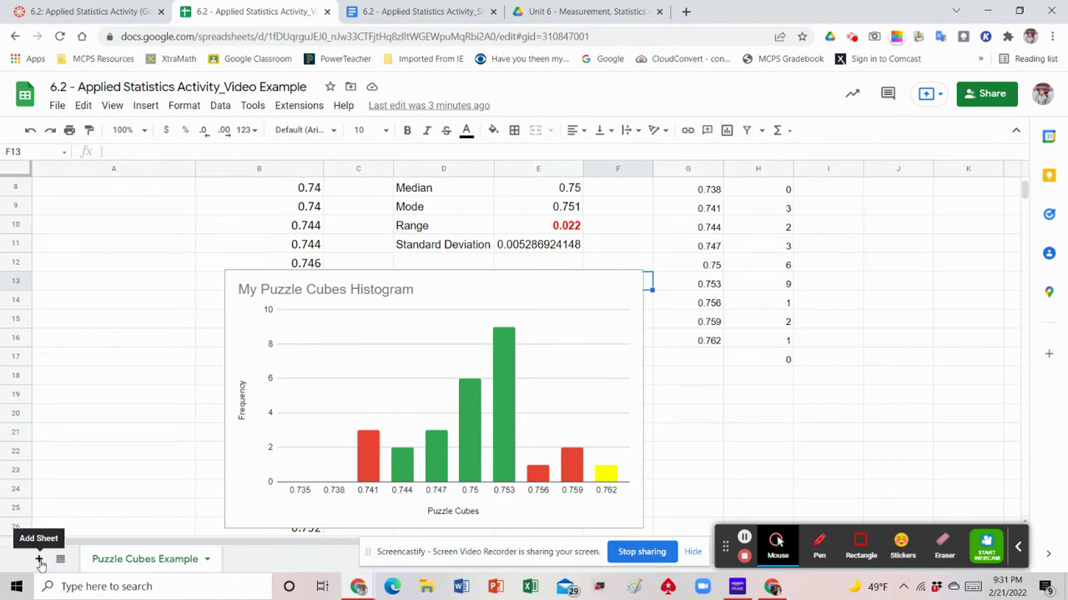
{"action": "left_click", "coordinate": [39, 563]}
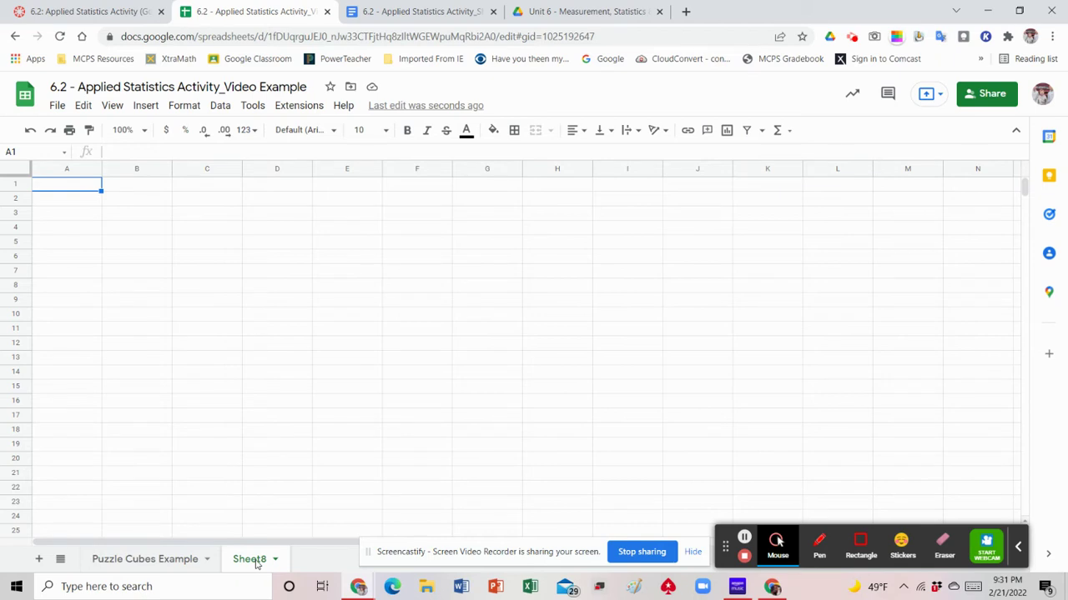
{"action": "left_click", "coordinate": [388, 12]}
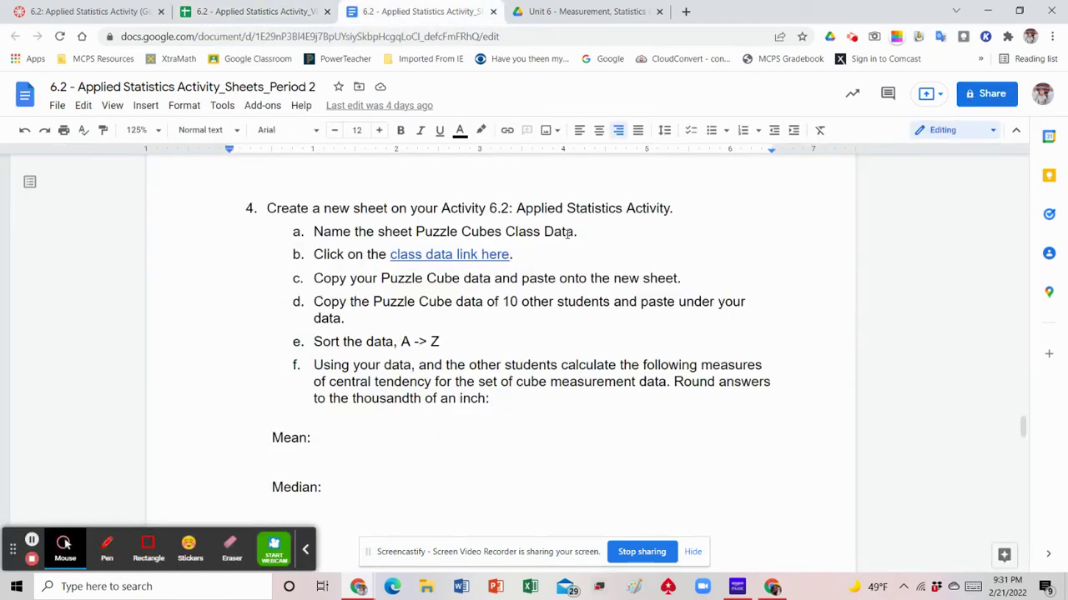
{"action": "left_click", "coordinate": [250, 12]}
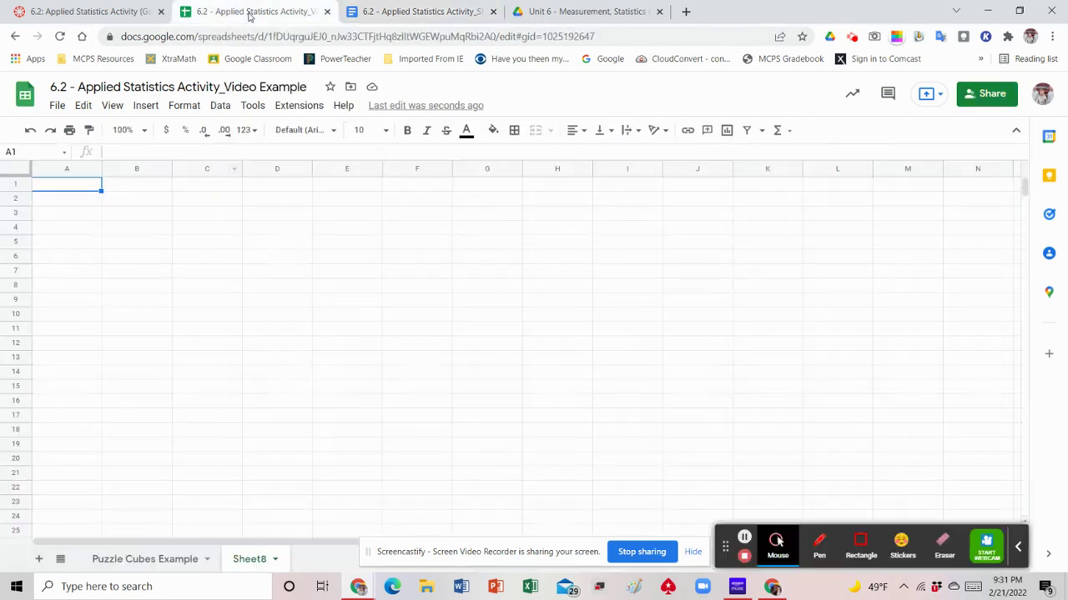
{"action": "left_click", "coordinate": [246, 560]}
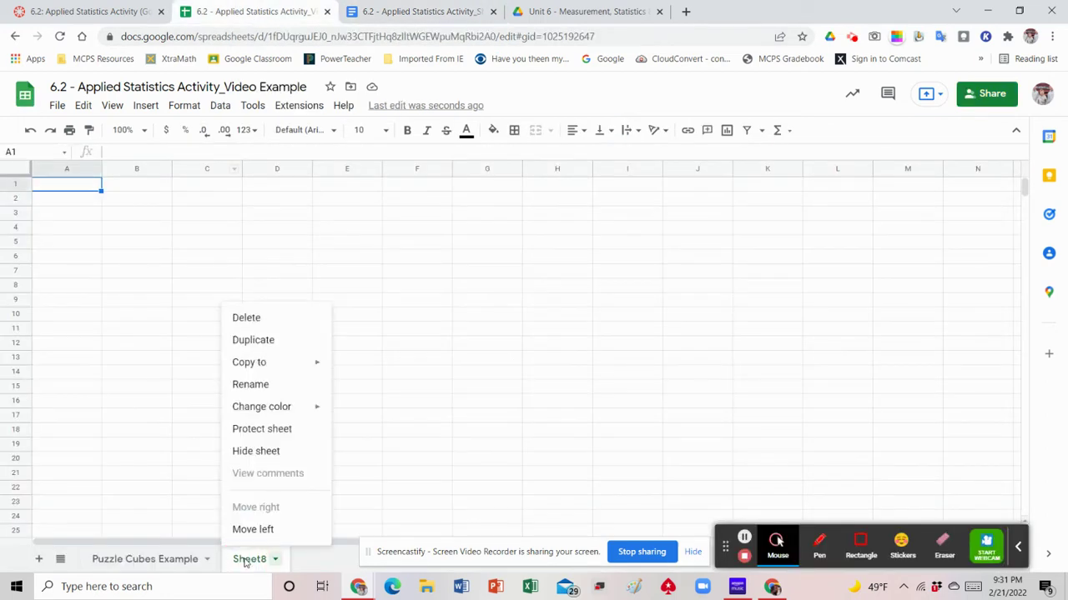
{"action": "left_click", "coordinate": [277, 386]}
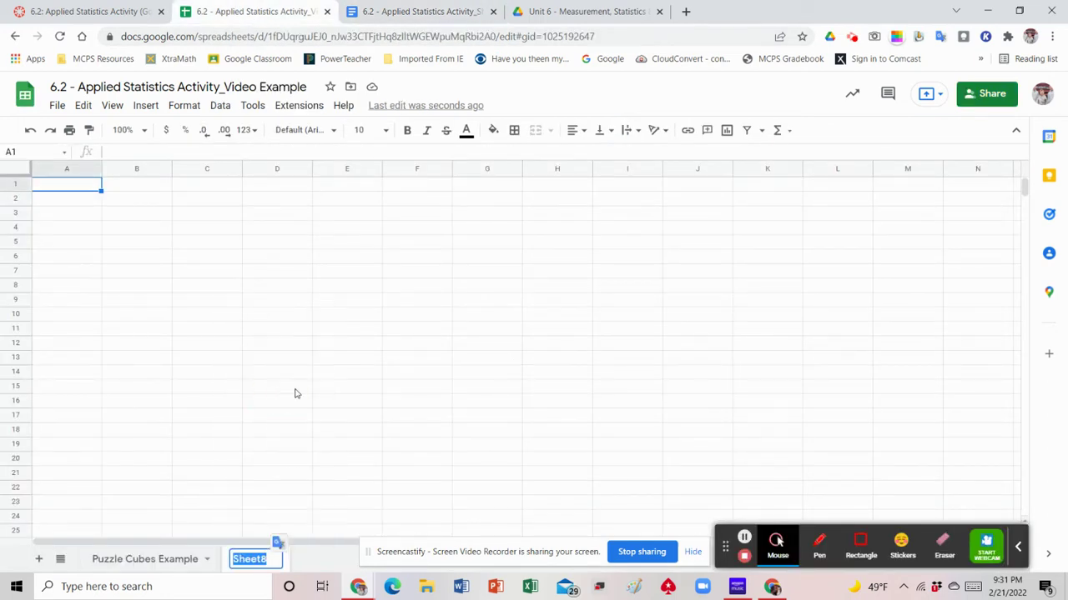
{"action": "type", "text": "Puzzle Cubes Class data"}
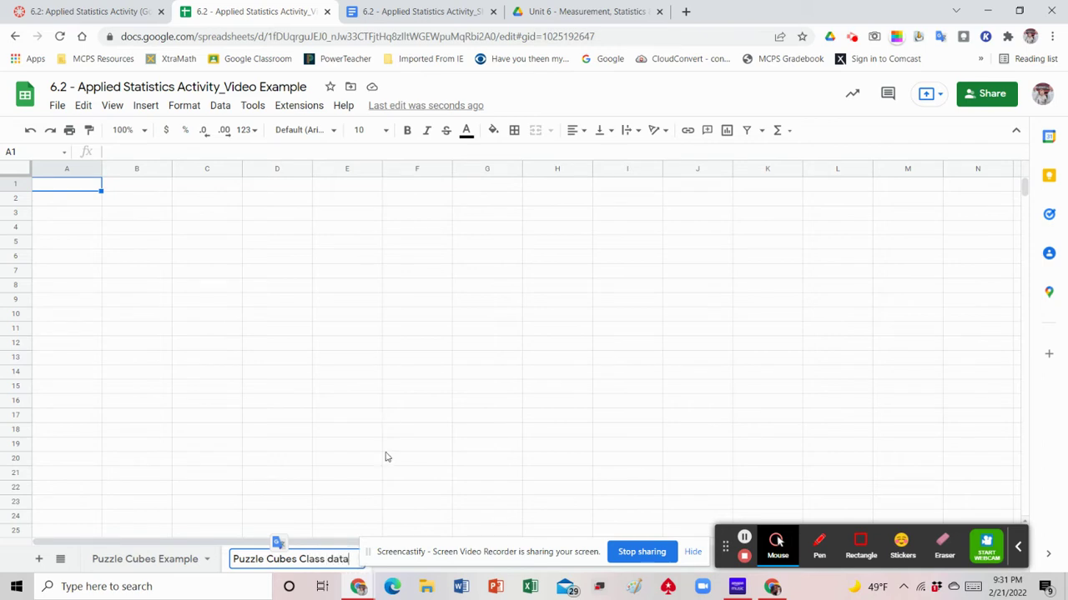
{"action": "key", "text": "BackSpace"}
{"action": "type", "text": "D"}
{"action": "left_click", "coordinate": [340, 462]}
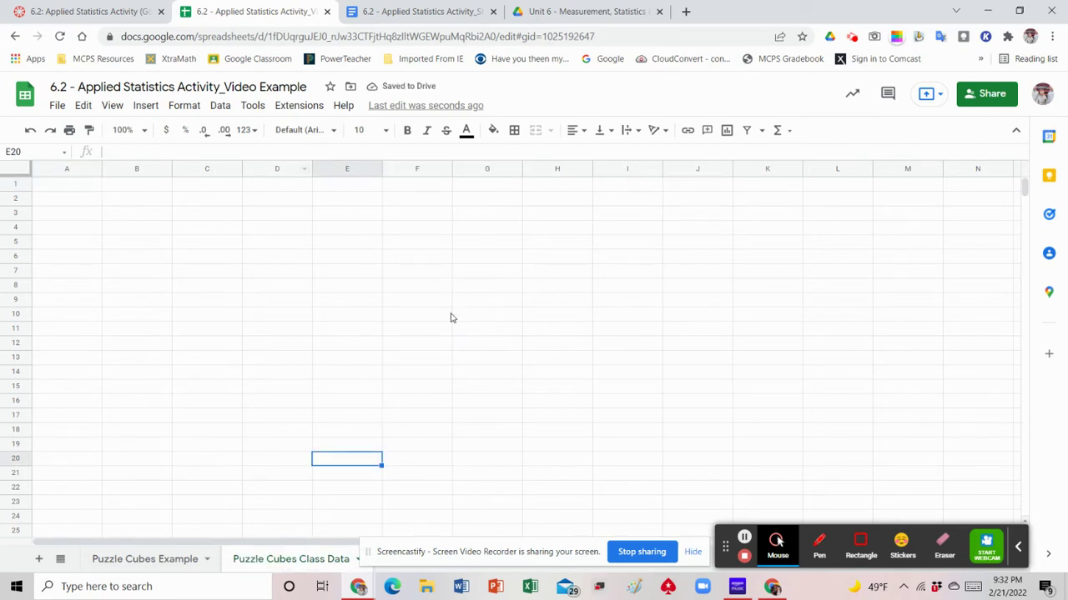
Open the 6.2: Puzzle Cube Class Data spreadsheet from the class data link in item 4b of the activity document.
{"action": "left_click", "coordinate": [382, 15]}
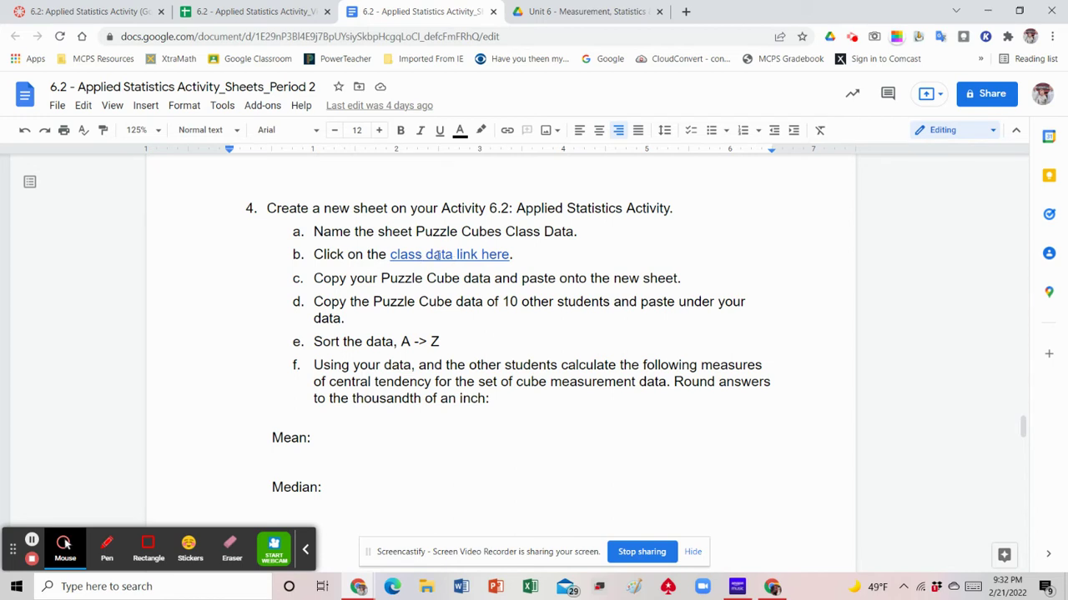
{"action": "left_click", "coordinate": [440, 255]}
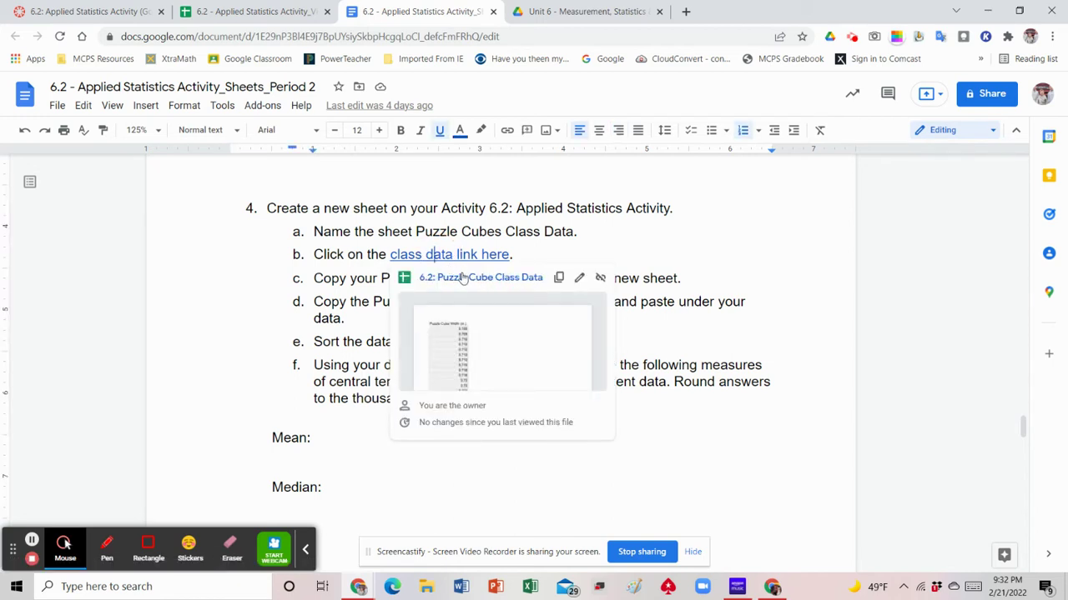
{"action": "left_click", "coordinate": [464, 279]}
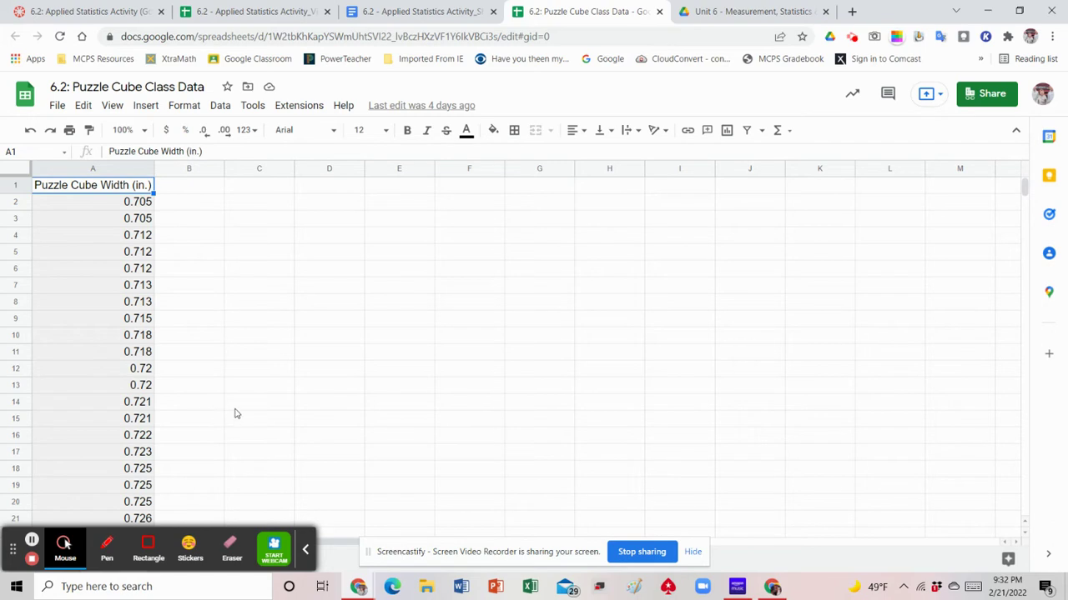
Move the My Puzzle Cubes Histogram chart on the Puzzle Cubes Example sheet off the column B width data, starting at column E.
{"action": "left_click", "coordinate": [257, 12]}
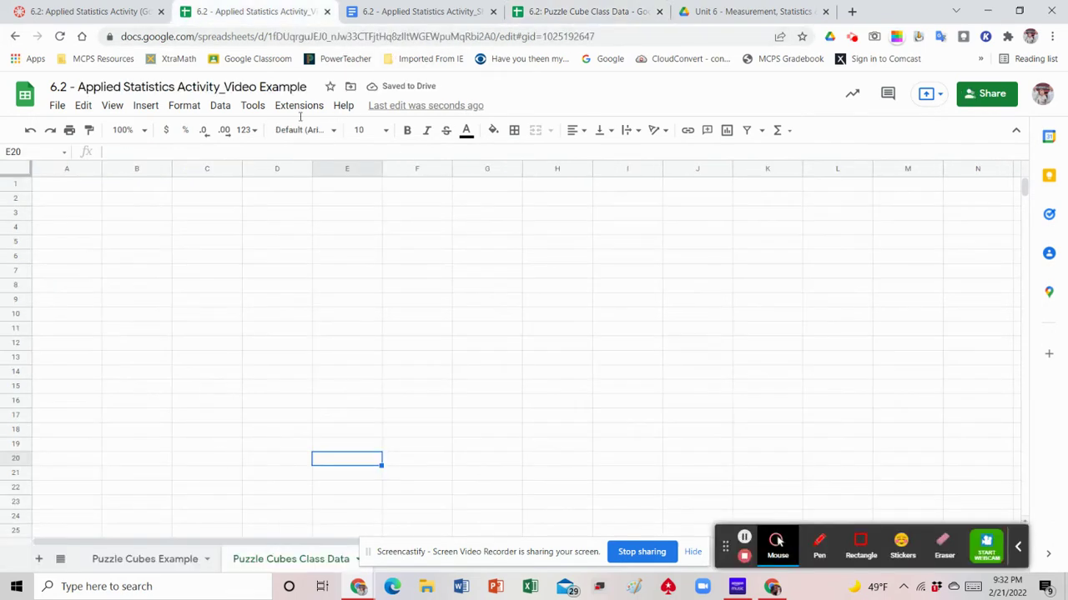
{"action": "left_click", "coordinate": [409, 18]}
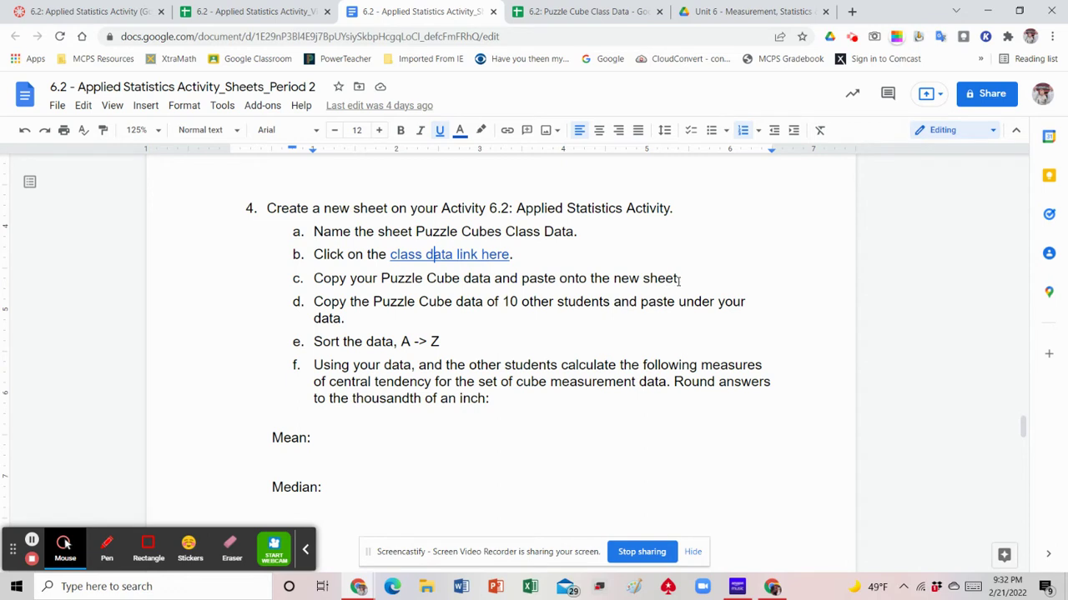
{"action": "left_click", "coordinate": [242, 14]}
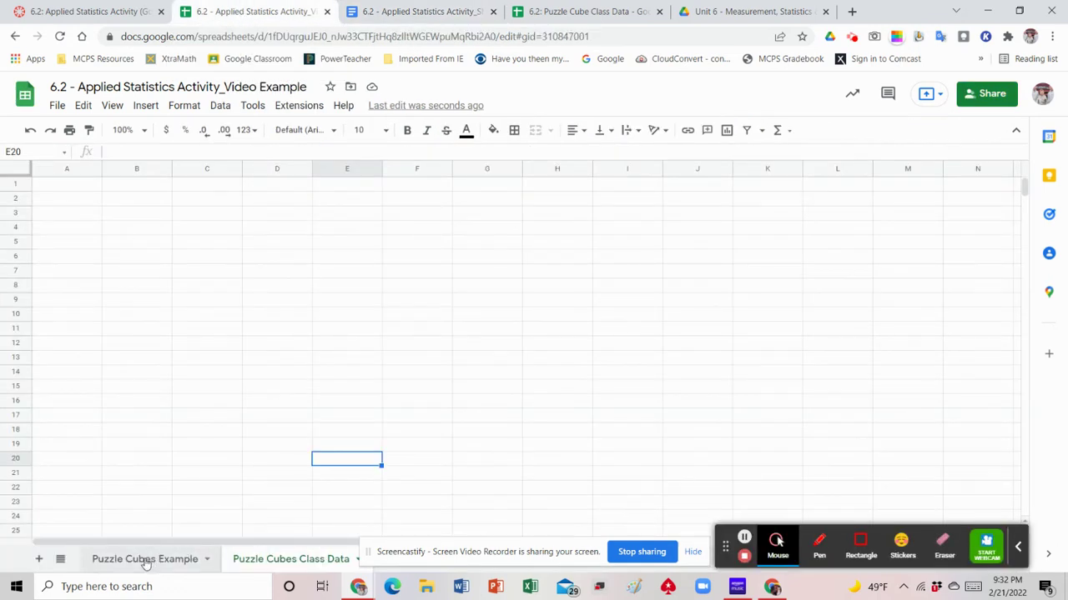
{"action": "left_click", "coordinate": [147, 562]}
{"action": "scroll", "coordinate": [207, 278], "scroll_direction": "up", "scroll_amount": 2}
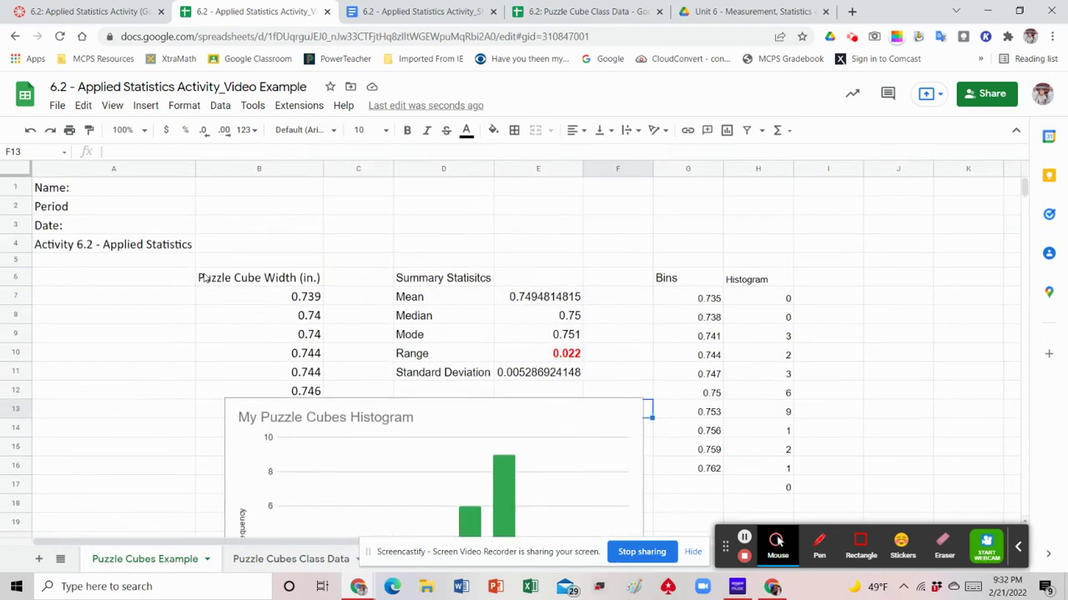
{"action": "scroll", "coordinate": [235, 295], "scroll_direction": "down", "scroll_amount": 1}
{"action": "scroll", "coordinate": [232, 296], "scroll_direction": "up", "scroll_amount": 1}
{"action": "left_click", "coordinate": [461, 421]}
{"action": "scroll", "coordinate": [454, 408], "scroll_direction": "down", "scroll_amount": 2}
{"action": "left_click_drag", "start_coordinate": [444, 313], "coordinate": [715, 243]}
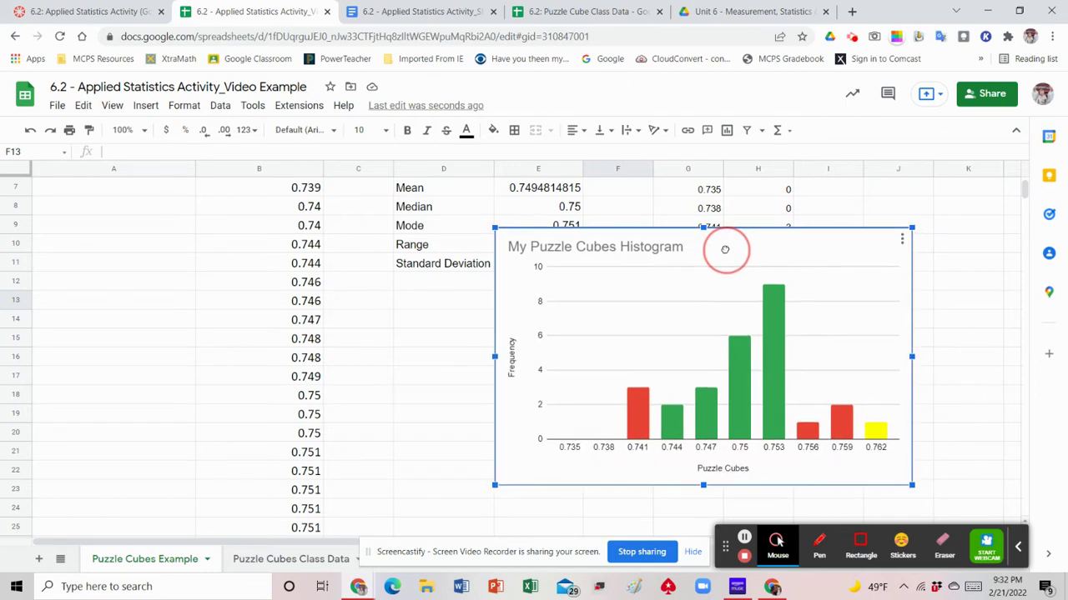
{"action": "scroll", "coordinate": [237, 309], "scroll_direction": "up", "scroll_amount": 2}
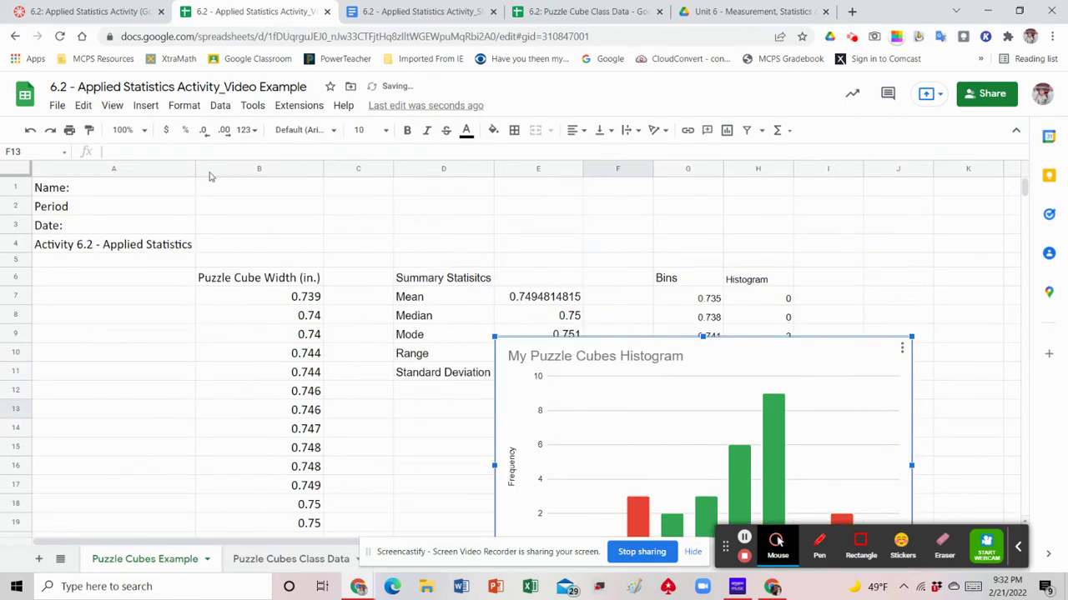
Copy A1:D33 from the Puzzle Cubes Example sheet and paste it at A1 of the Puzzle Cubes Class Data sheet.
{"action": "scroll", "coordinate": [255, 322], "scroll_direction": "down", "scroll_amount": 5}
{"action": "scroll", "coordinate": [254, 324], "scroll_direction": "up", "scroll_amount": 3}
{"action": "scroll", "coordinate": [254, 323], "scroll_direction": "up", "scroll_amount": 2}
{"action": "left_click_drag", "start_coordinate": [98, 187], "coordinate": [433, 405]}
{"action": "scroll", "coordinate": [567, 409], "scroll_direction": "up", "scroll_amount": 7}
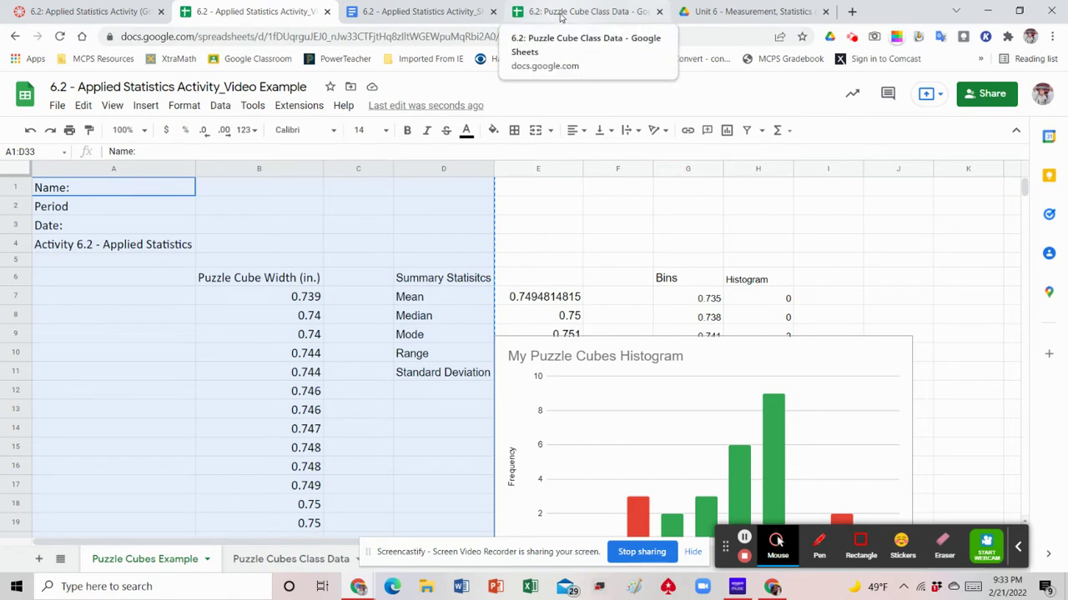
{"action": "left_click", "coordinate": [290, 558]}
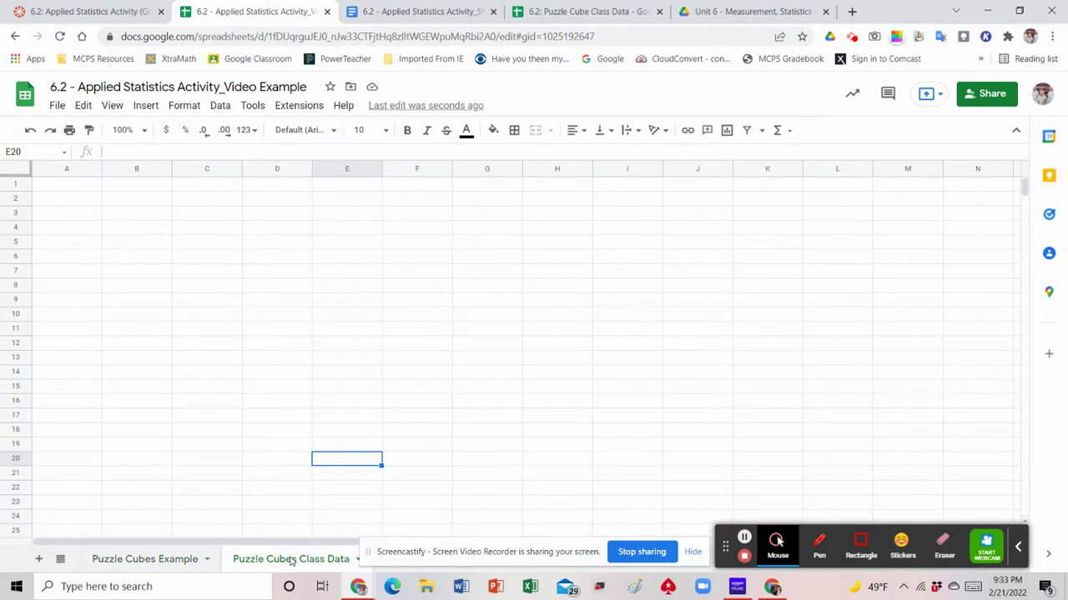
{"action": "left_click", "coordinate": [65, 188]}
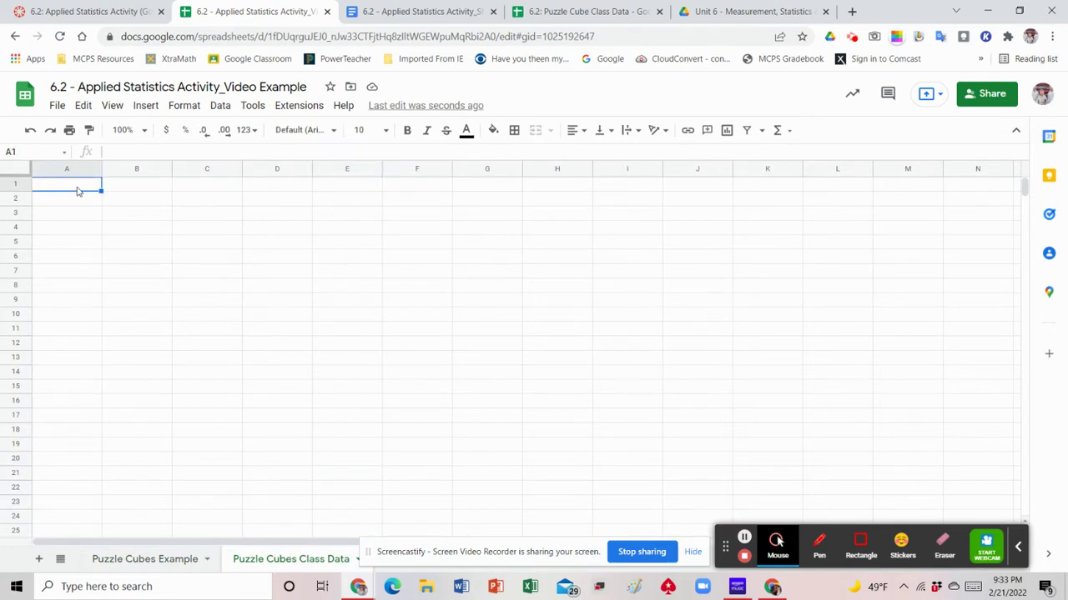
{"action": "key", "text": "ctrl+v"}
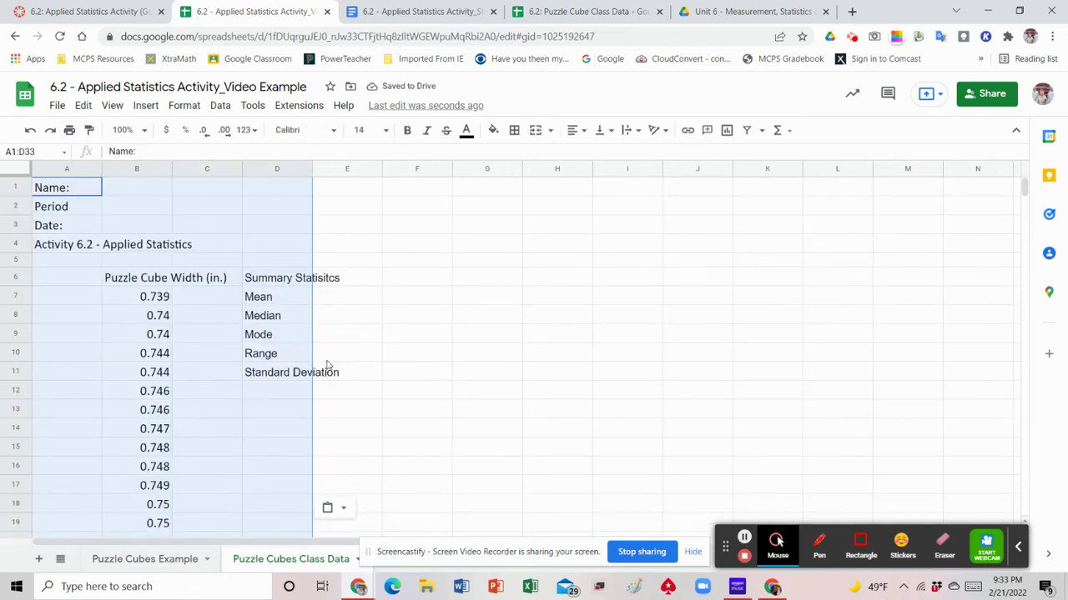
Fit the widths of columns A, B and D to their contents on the Puzzle Cubes Class Data sheet.
{"action": "double_click", "coordinate": [102, 168]}
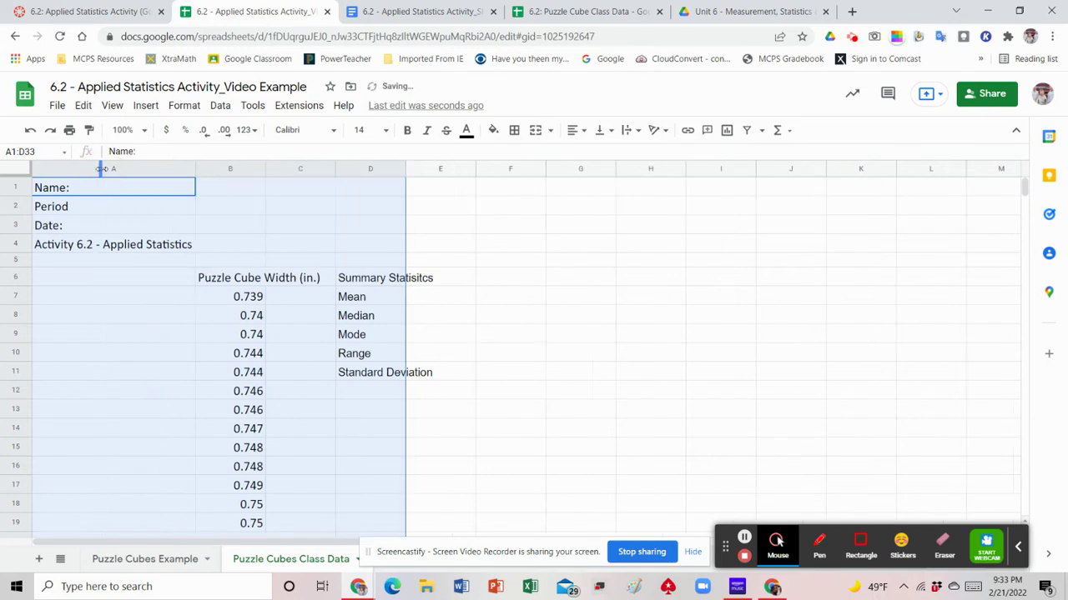
{"action": "double_click", "coordinate": [263, 169]}
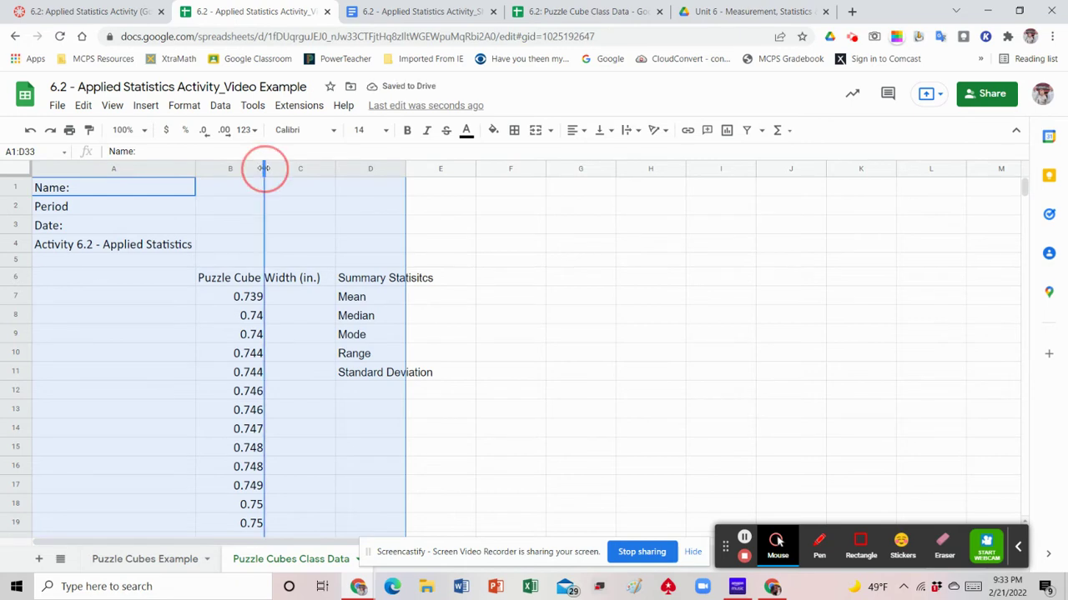
{"action": "double_click", "coordinate": [391, 169]}
{"action": "double_click", "coordinate": [463, 168]}
{"action": "left_click", "coordinate": [565, 298]}
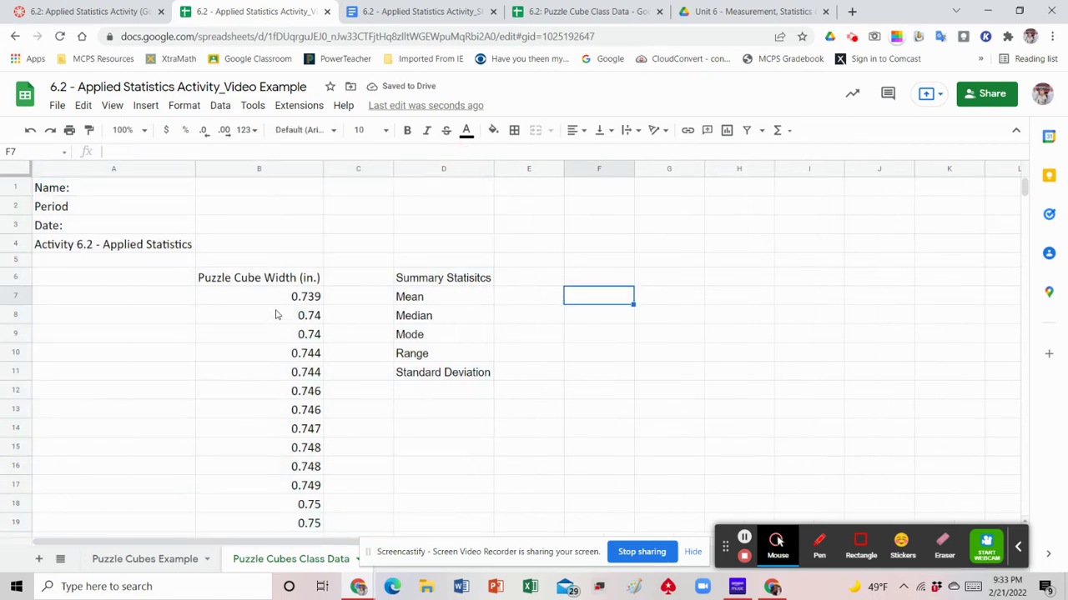
Switch to the 6.2: Puzzle Cube Class Data spreadsheet and copy the puzzle cube widths in A2:A272.
{"action": "scroll", "coordinate": [278, 299], "scroll_direction": "down", "scroll_amount": 6}
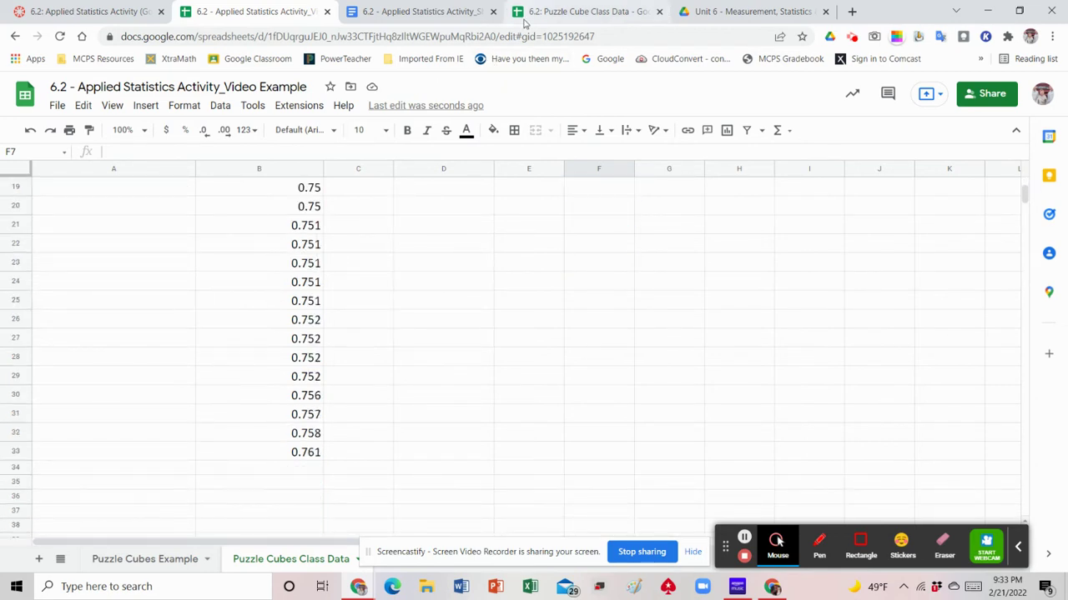
{"action": "left_click", "coordinate": [388, 15]}
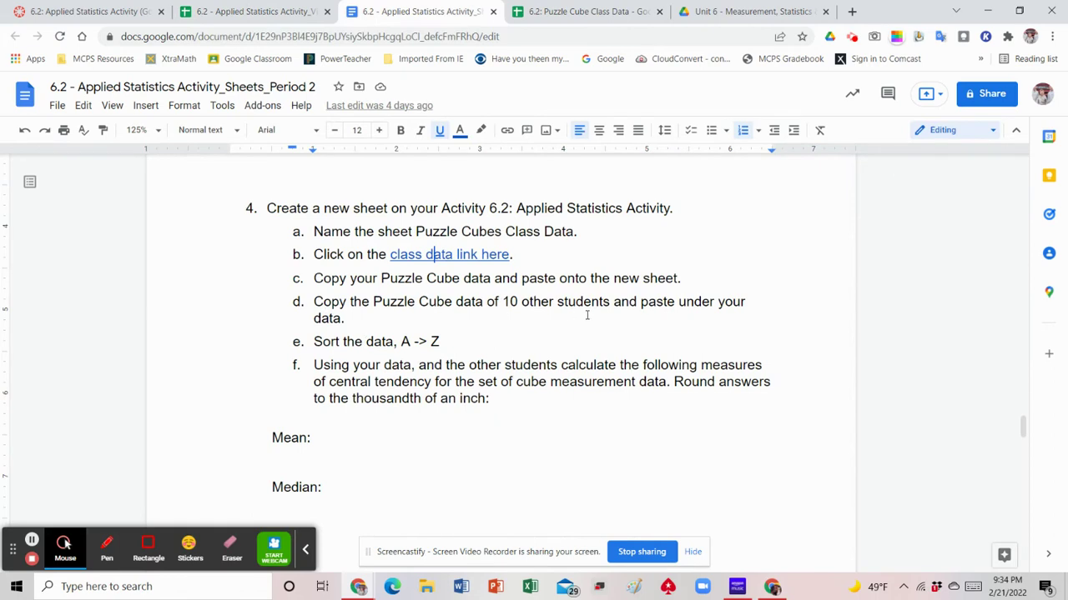
{"action": "left_click", "coordinate": [556, 15]}
{"action": "left_click", "coordinate": [105, 205]}
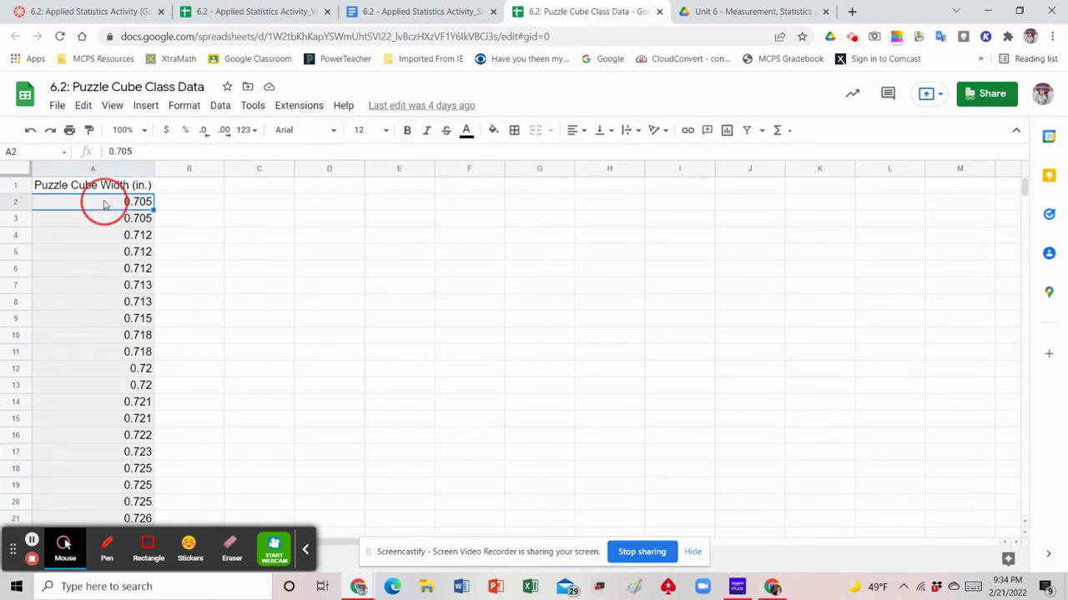
{"action": "left_click", "coordinate": [97, 224], "text": "shift"}
{"action": "left_click_drag", "start_coordinate": [94, 256], "coordinate": [123, 406]}
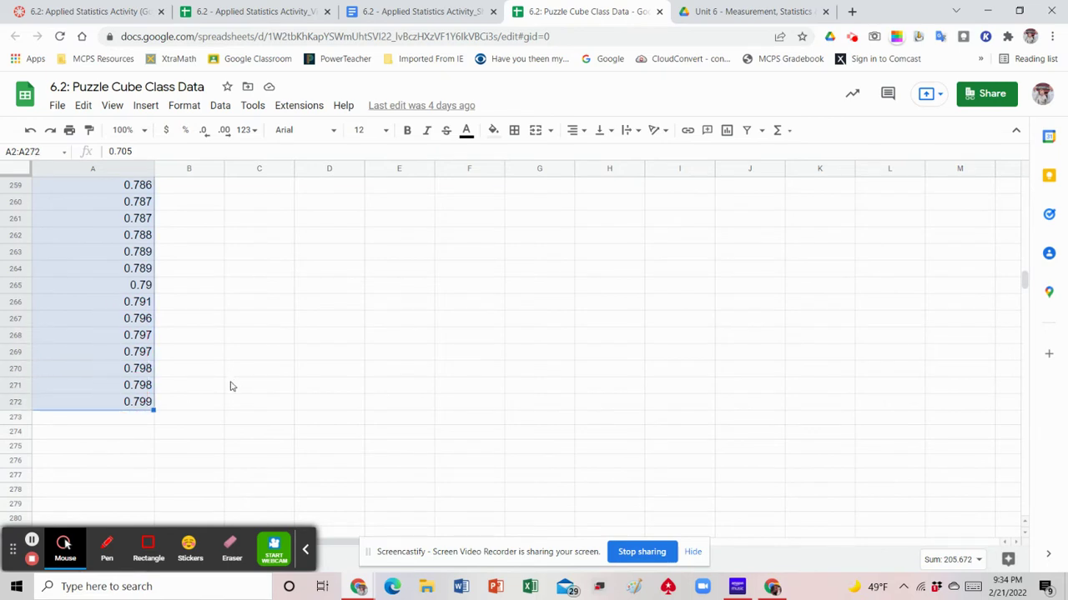
{"action": "key", "text": "ctrl+c"}
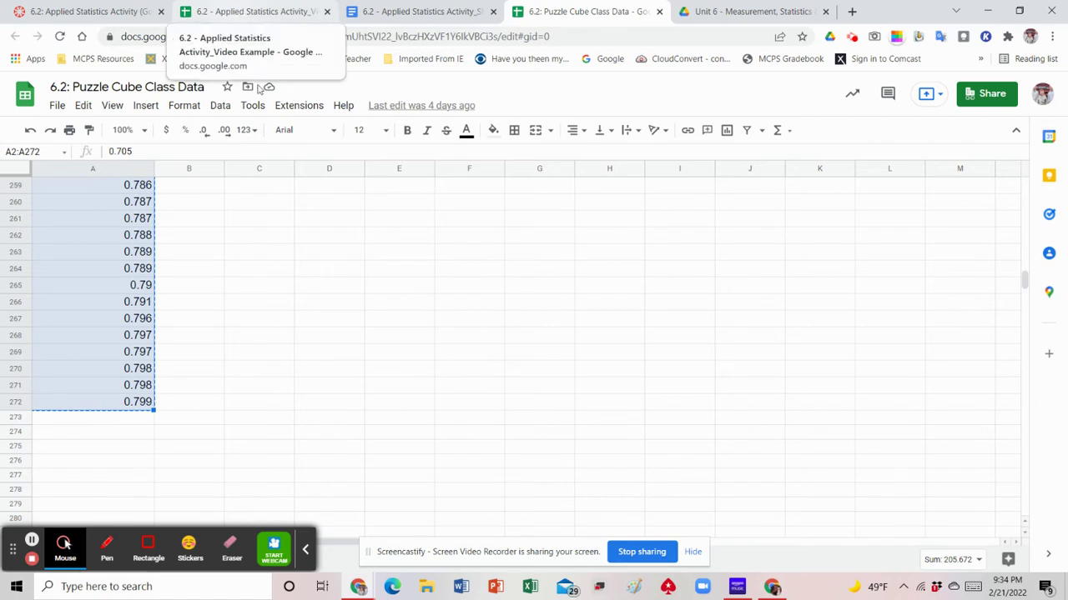
Paste the copied class widths directly below the existing width data, at B34 of the Puzzle Cubes Class Data sheet.
{"action": "left_click", "coordinate": [224, 12]}
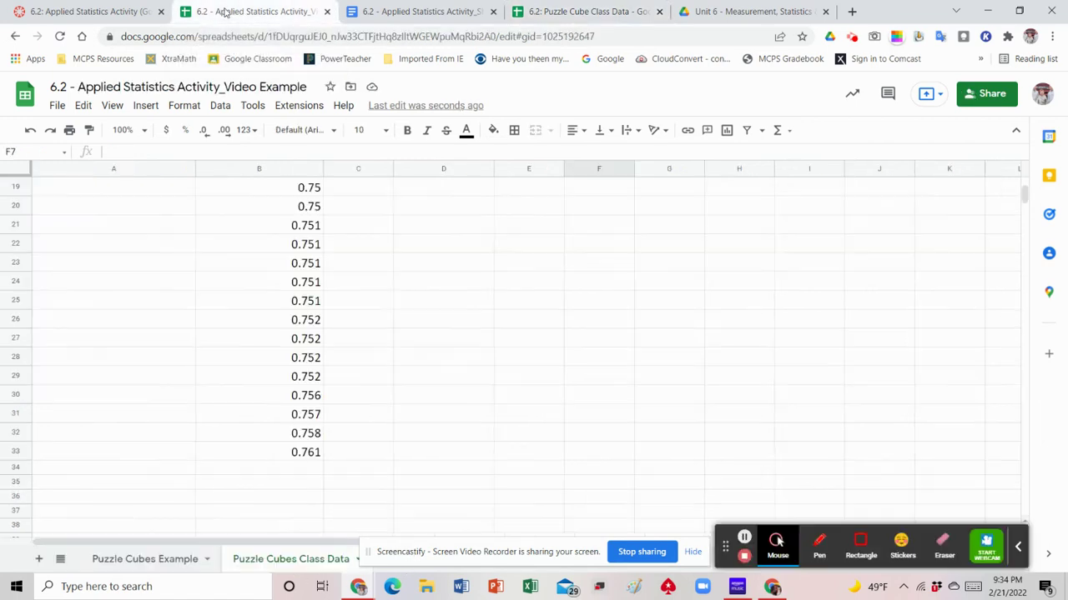
{"action": "left_click", "coordinate": [286, 475]}
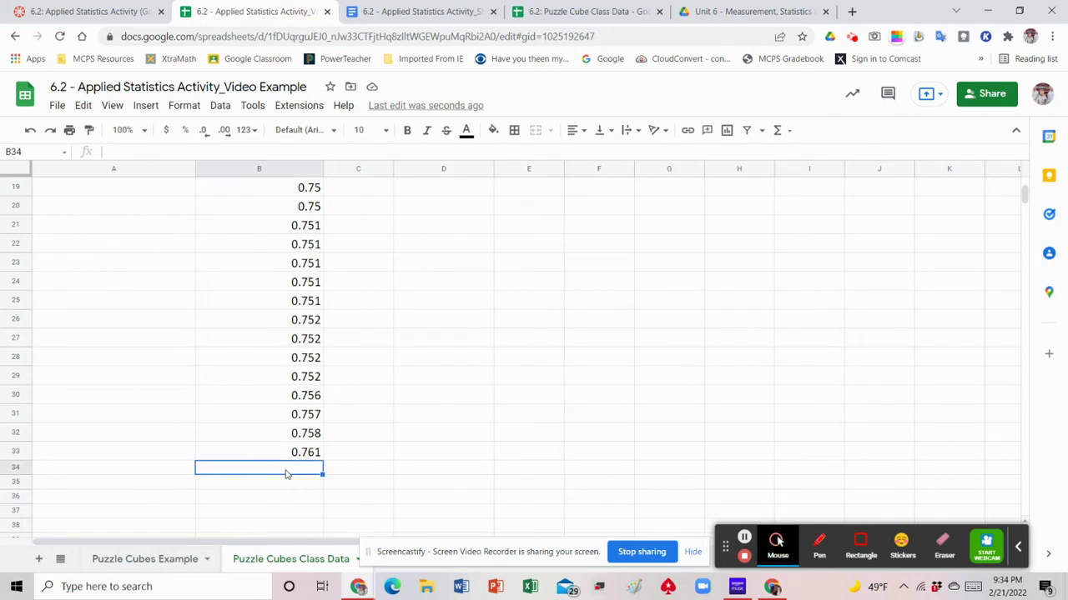
{"action": "scroll", "coordinate": [363, 480], "scroll_direction": "up", "scroll_amount": 6}
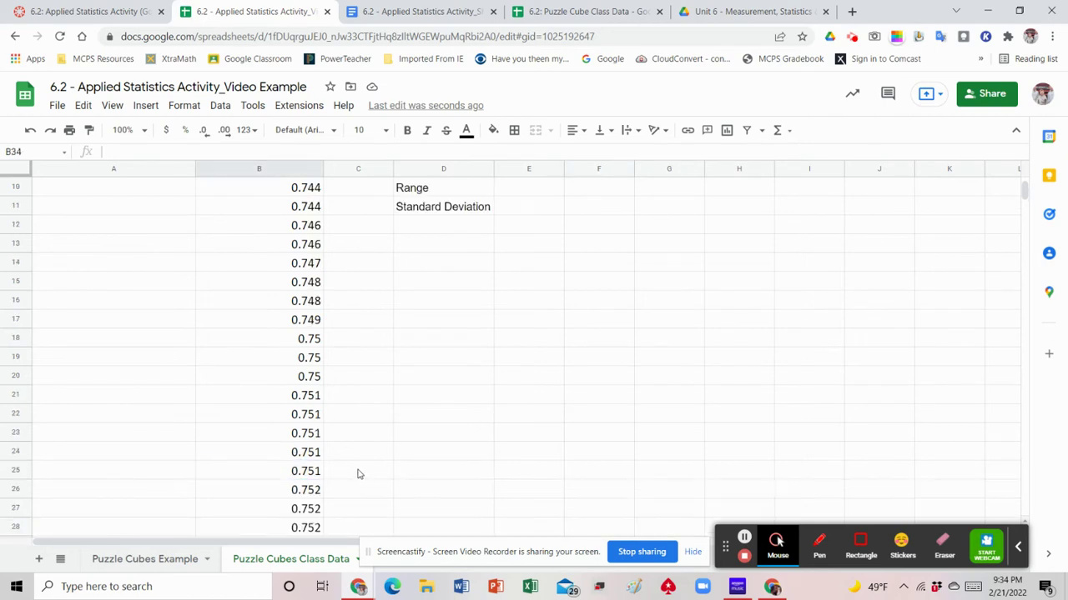
{"action": "scroll", "coordinate": [284, 321], "scroll_direction": "down", "scroll_amount": 6}
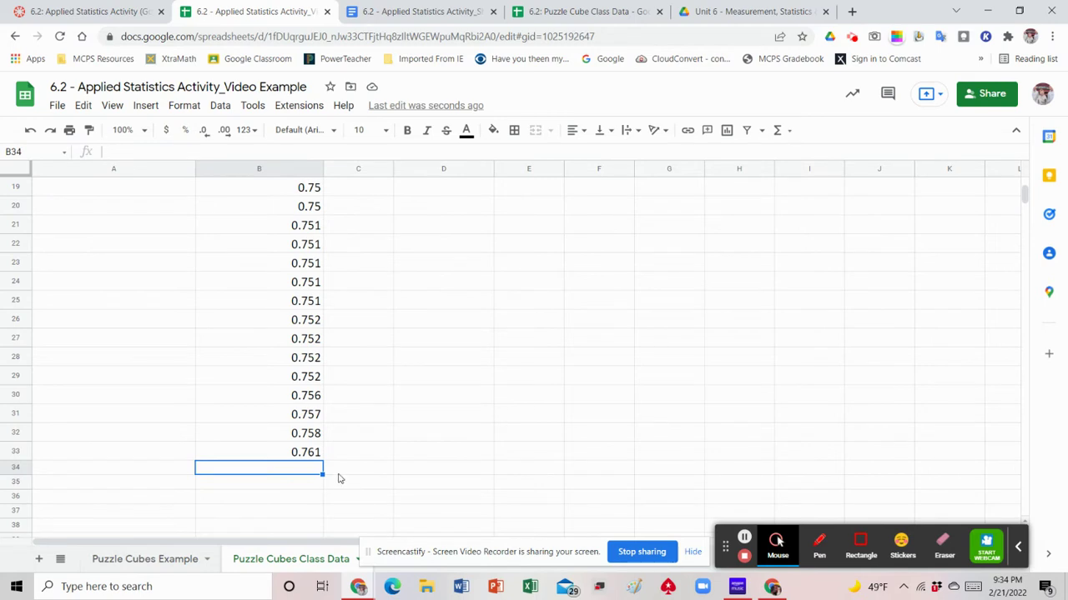
{"action": "key", "text": "ctrl+v"}
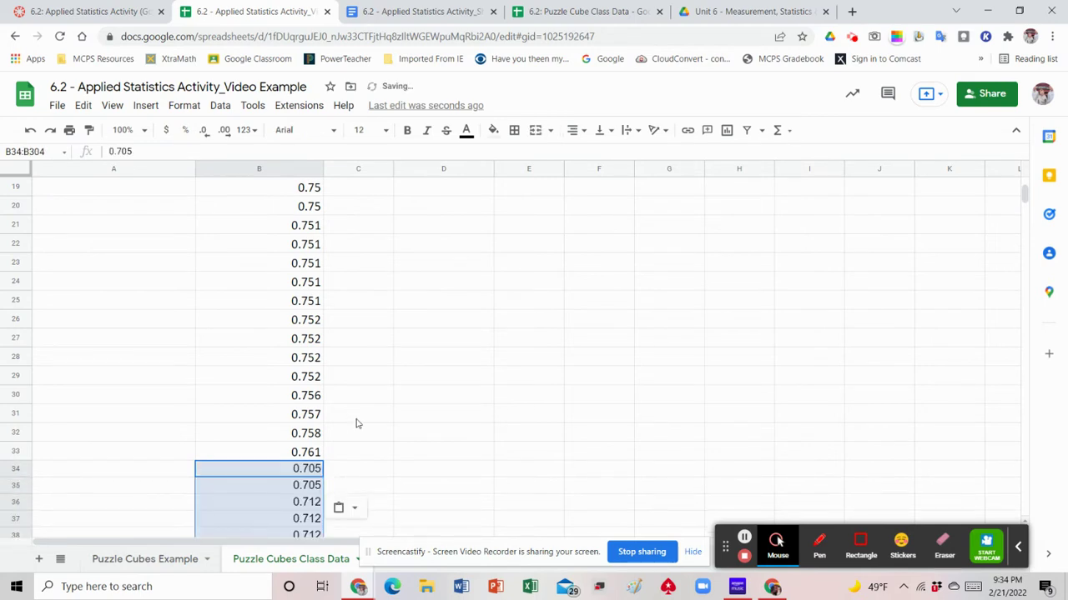
{"action": "scroll", "coordinate": [334, 430], "scroll_direction": "down", "scroll_amount": 5}
{"action": "scroll", "coordinate": [334, 431], "scroll_direction": "up", "scroll_amount": 10}
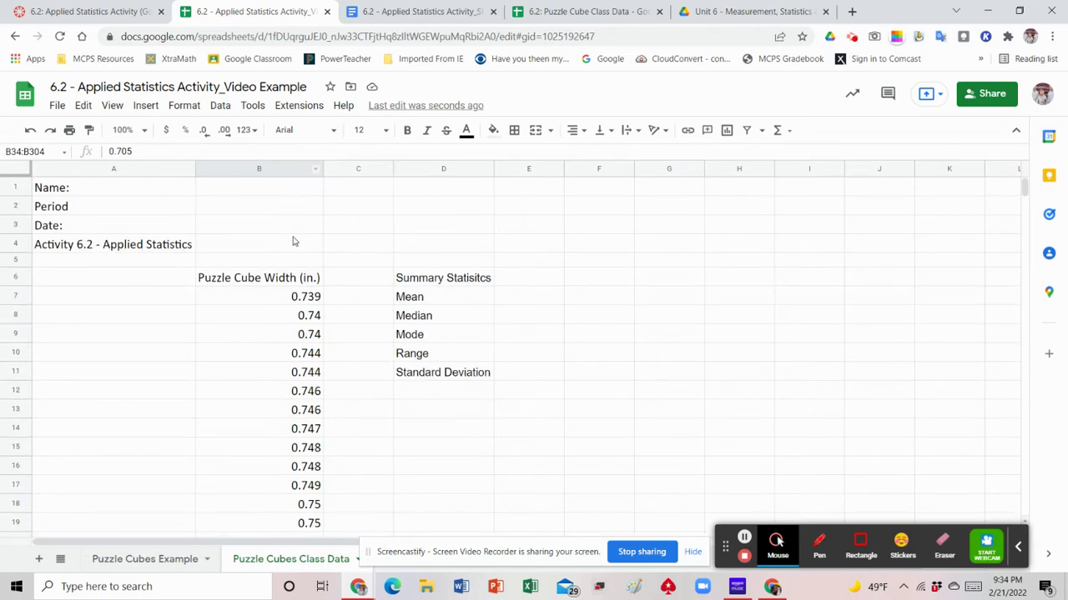
{"action": "scroll", "coordinate": [327, 415], "scroll_direction": "down", "scroll_amount": 5}
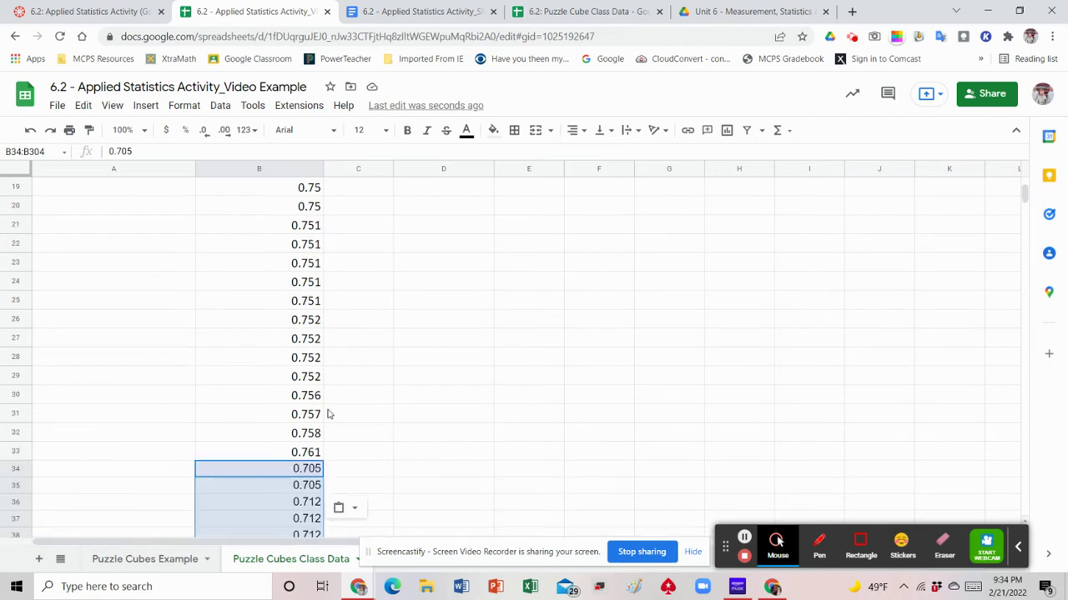
{"action": "scroll", "coordinate": [328, 415], "scroll_direction": "down", "scroll_amount": 2}
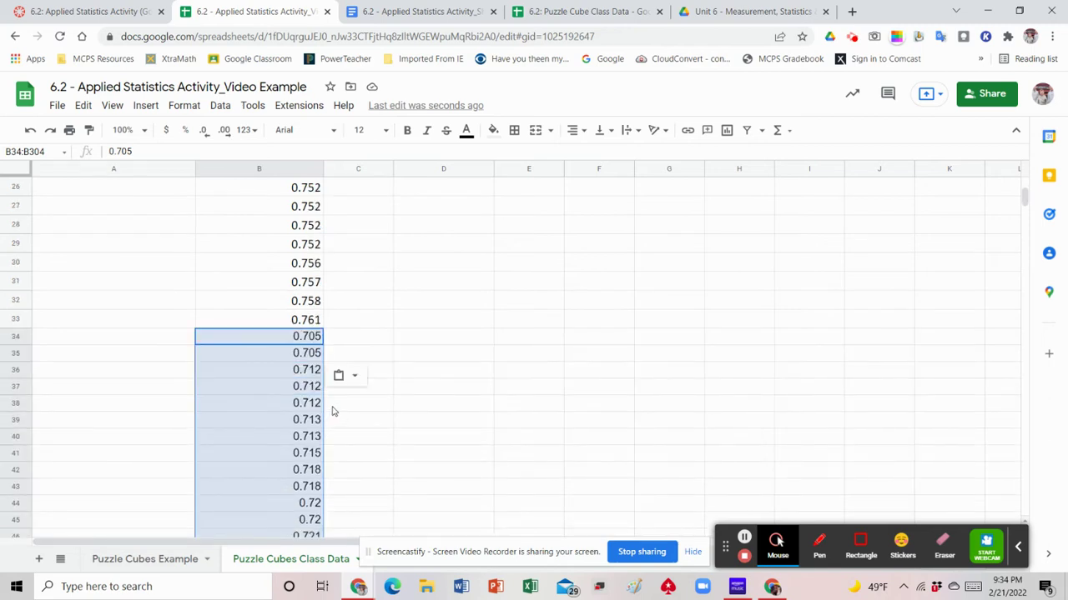
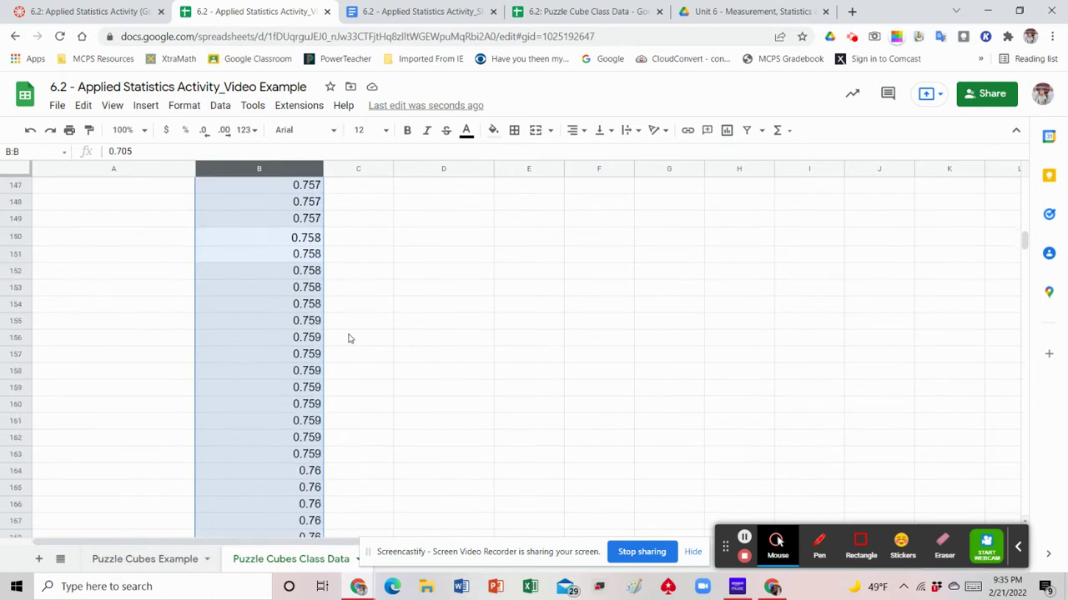
Place the Puzzle Cube Width (in.) heading from B299, below the sorted widths, into C1 of the Puzzle Cubes Class Data sheet.
{"action": "scroll", "coordinate": [349, 339], "scroll_direction": "down", "scroll_amount": 18}
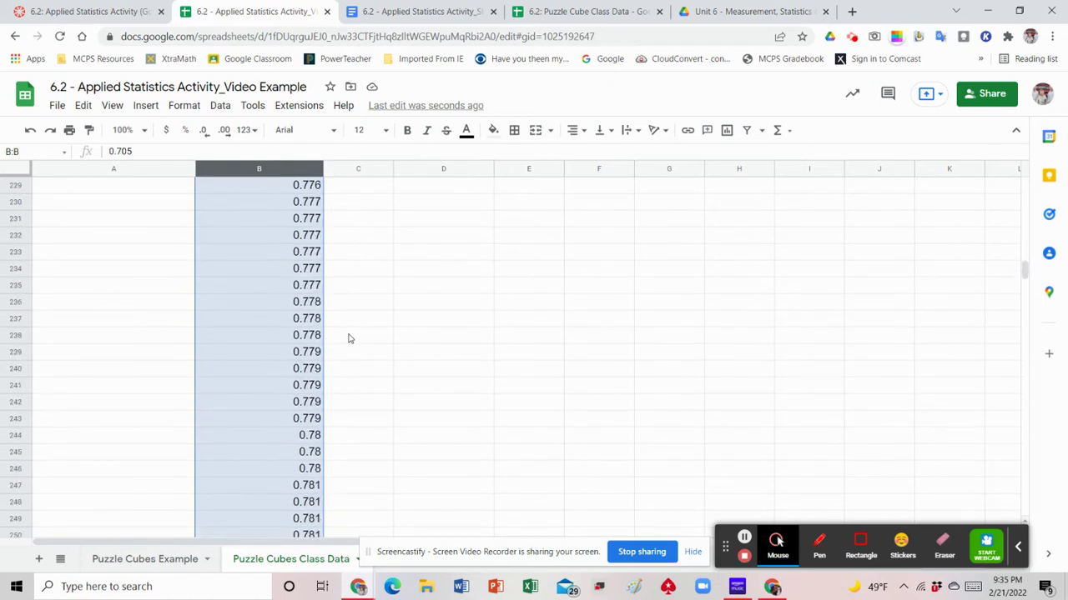
{"action": "scroll", "coordinate": [325, 333], "scroll_direction": "up", "scroll_amount": 2}
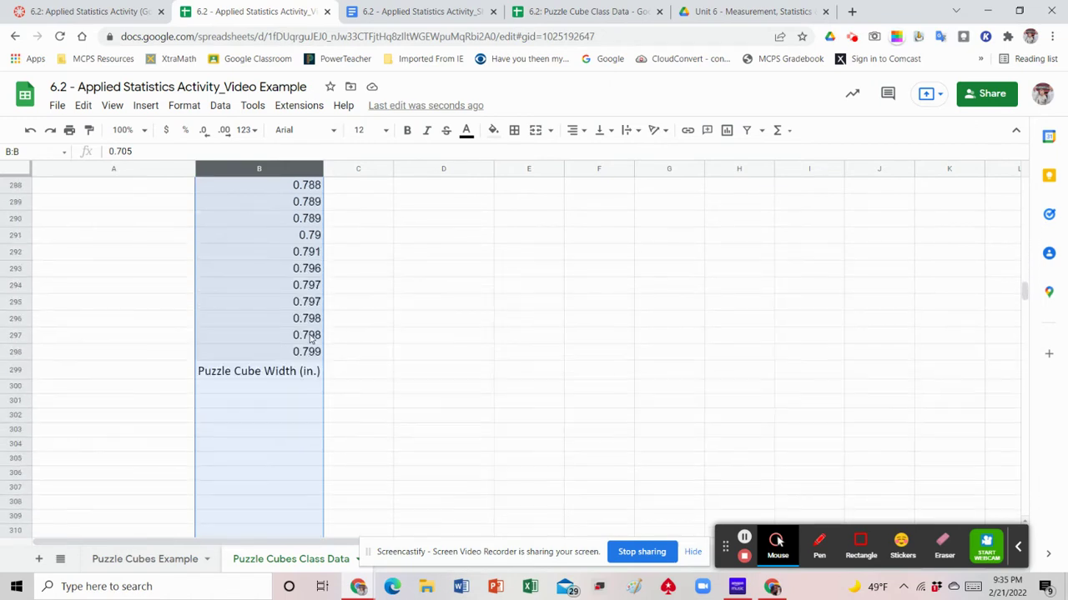
{"action": "left_click", "coordinate": [262, 375]}
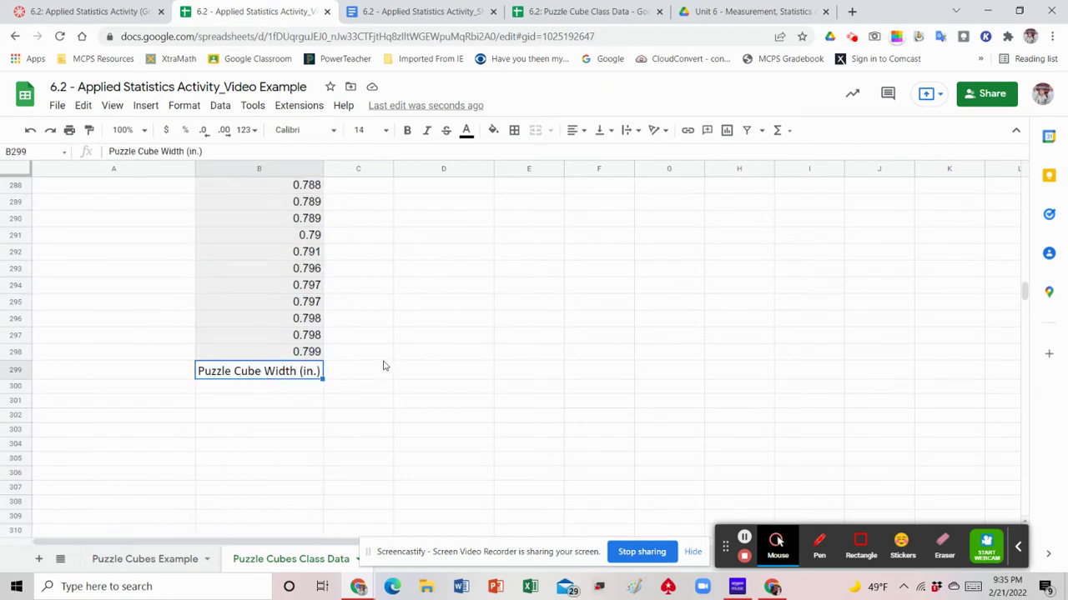
{"action": "scroll", "coordinate": [383, 365], "scroll_direction": "up", "scroll_amount": 16}
{"action": "scroll", "coordinate": [384, 365], "scroll_direction": "up", "scroll_amount": 20}
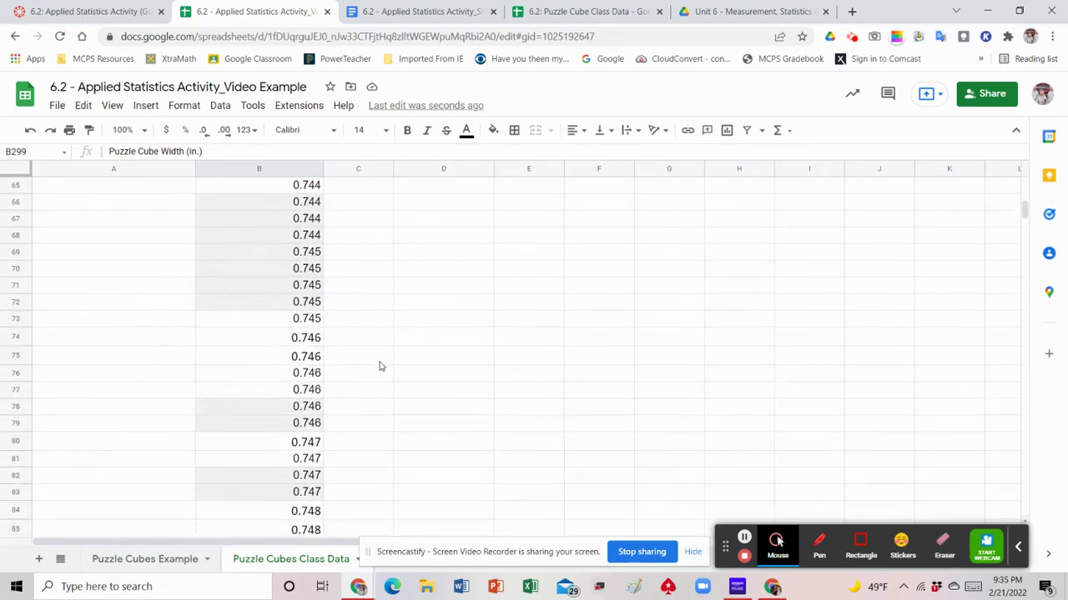
{"action": "scroll", "coordinate": [379, 367], "scroll_direction": "up", "scroll_amount": 13}
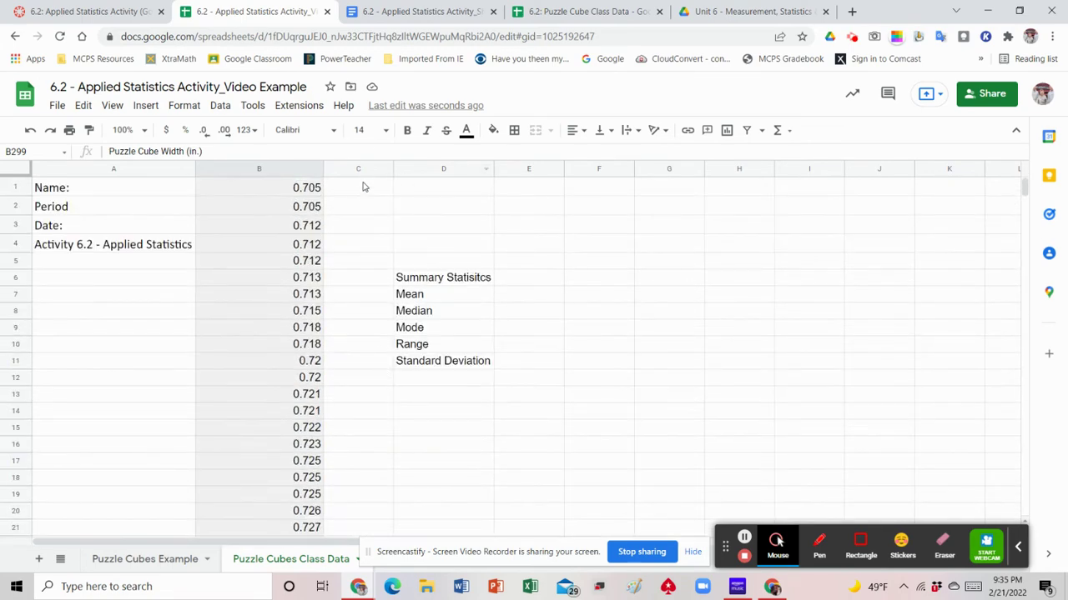
{"action": "left_click", "coordinate": [357, 193]}
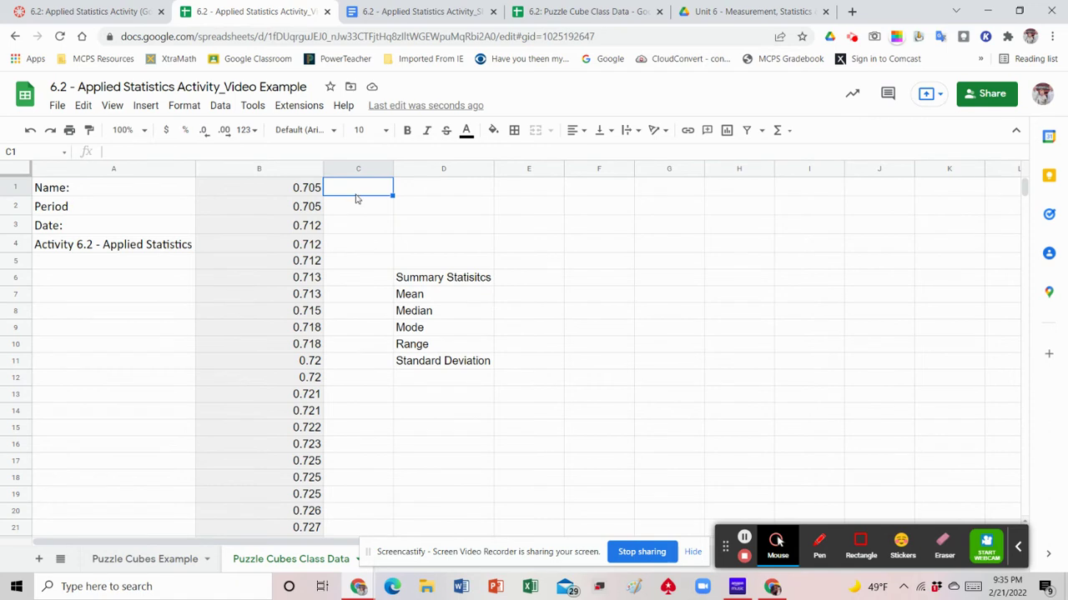
{"action": "type", "text": "Puzzle Cube Width (in.)"}
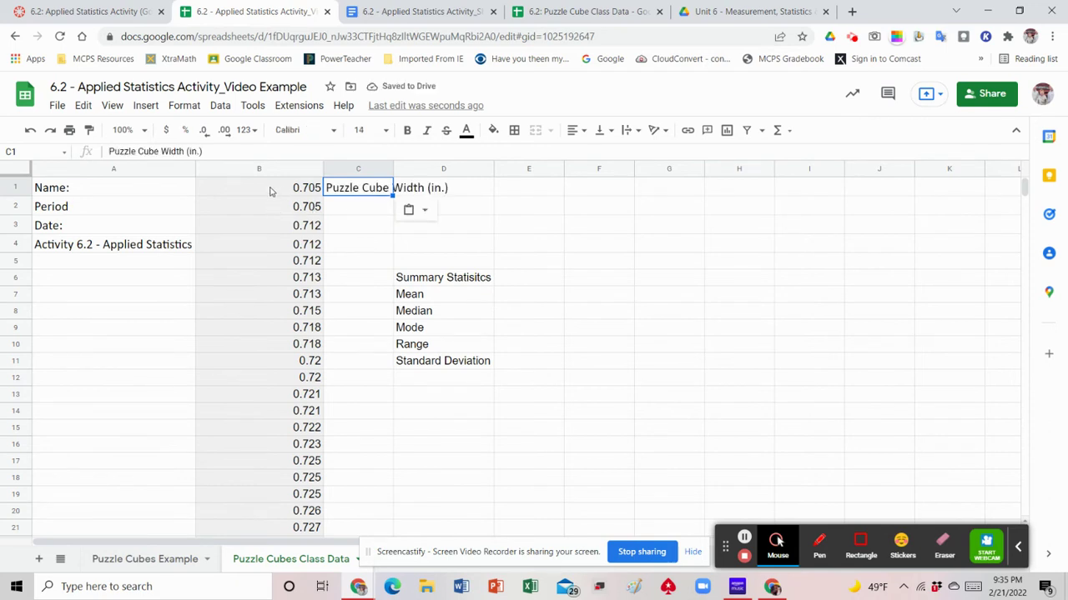
Select the sorted width values in column B from B1 down to B244.
{"action": "left_click", "coordinate": [270, 191]}
{"action": "left_click_drag", "start_coordinate": [267, 190], "coordinate": [279, 512]}
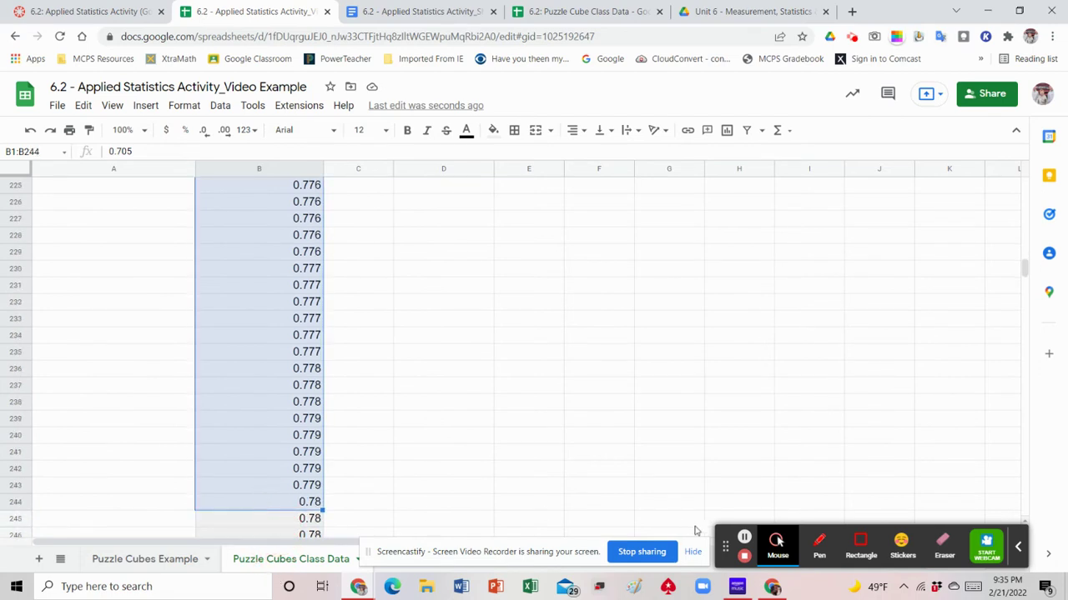
{"action": "left_click", "coordinate": [743, 538]}
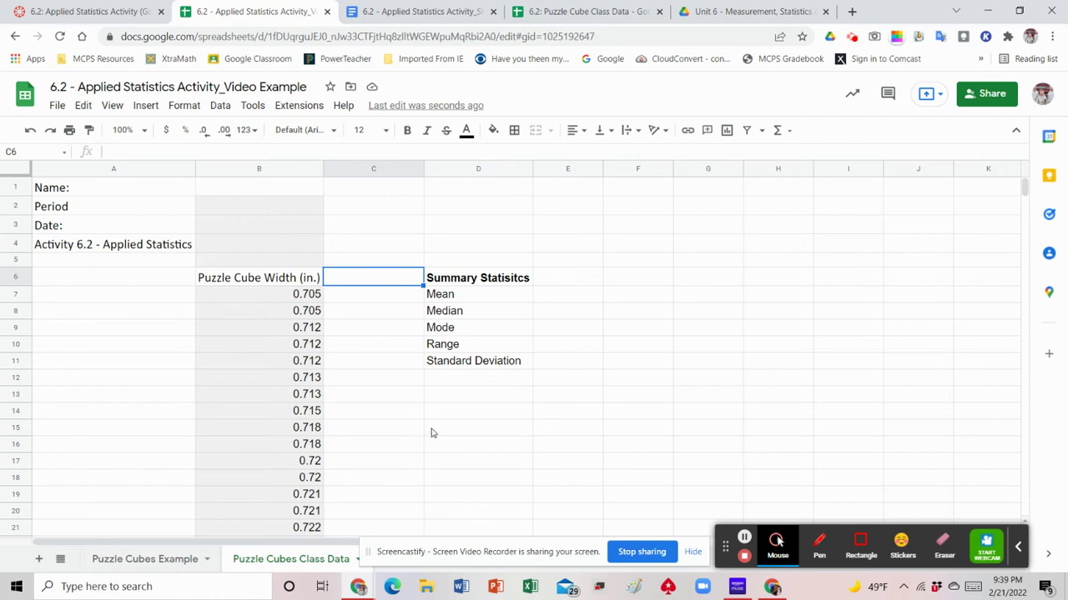
Define a named range Cubes2 for the widths in B7:B304 of the Puzzle Cubes Class Data sheet and close the range list.
{"action": "left_click", "coordinate": [256, 296]}
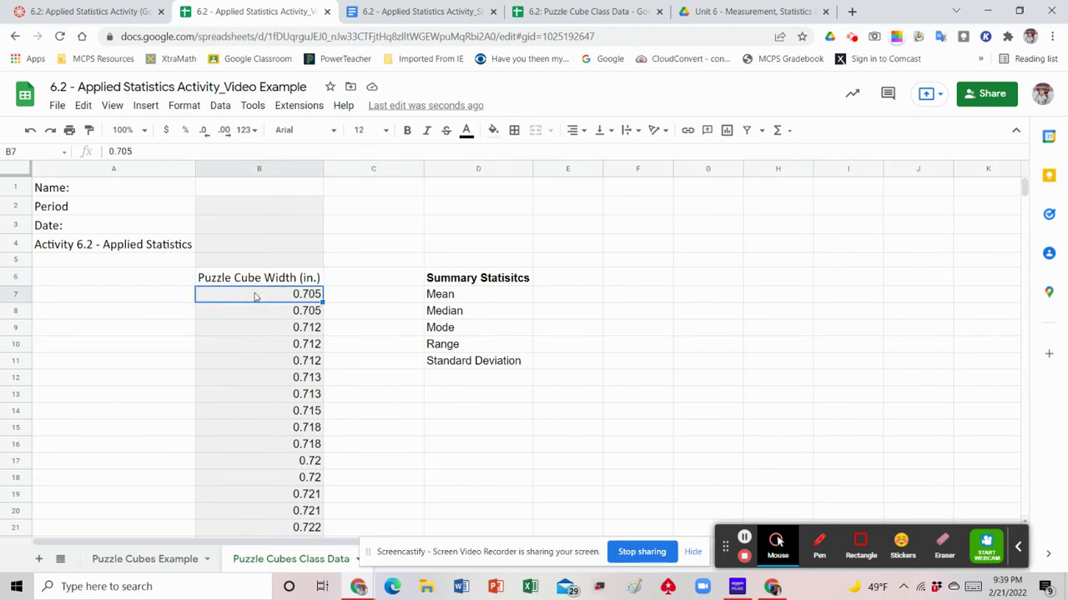
{"action": "left_click_drag", "start_coordinate": [256, 297], "coordinate": [269, 474]}
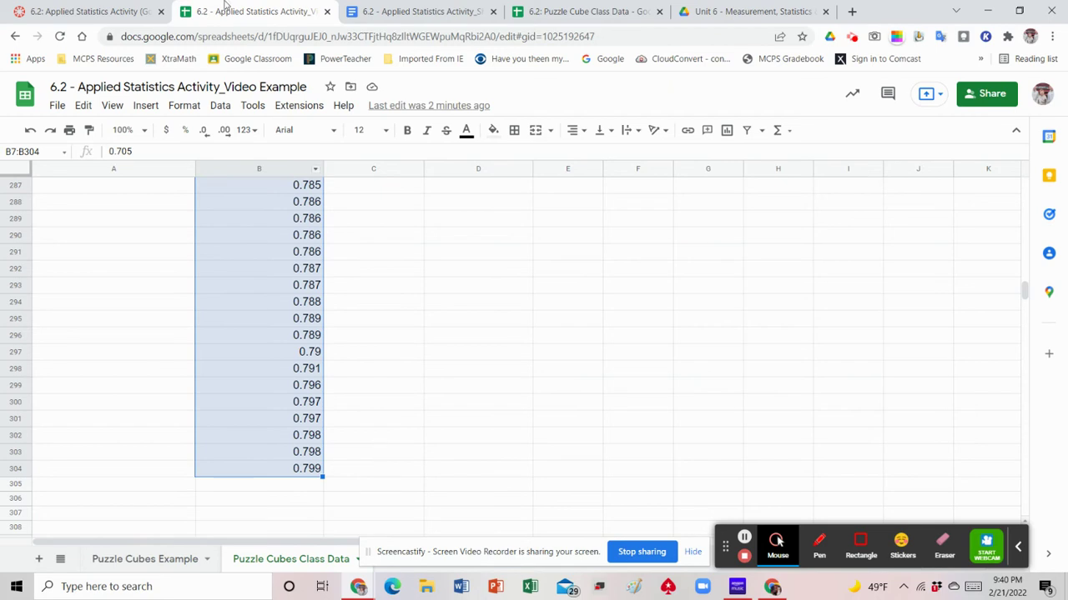
{"action": "left_click", "coordinate": [219, 107]}
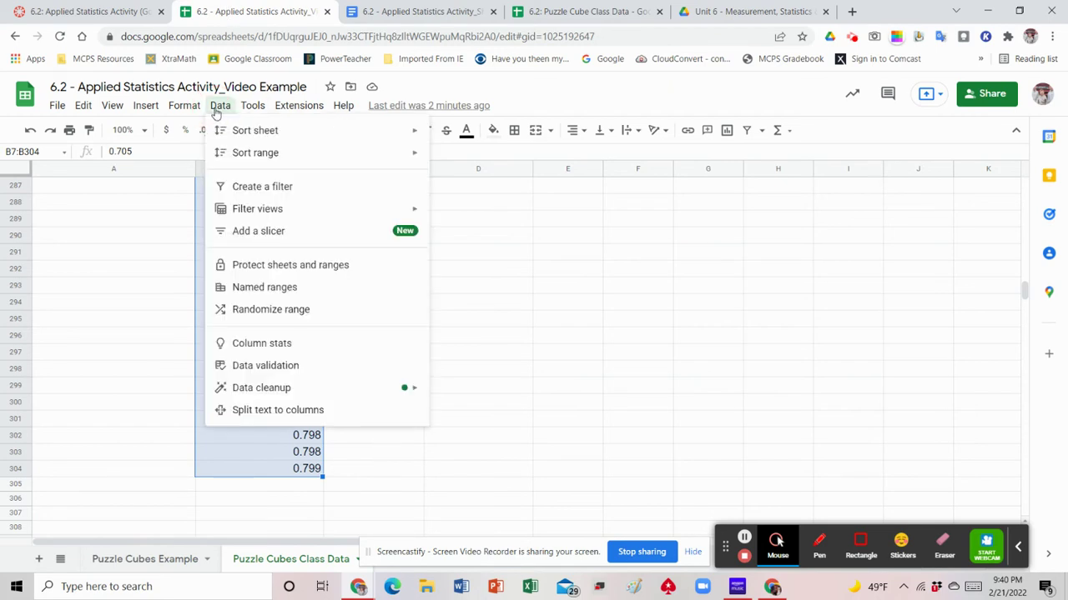
{"action": "left_click", "coordinate": [268, 287]}
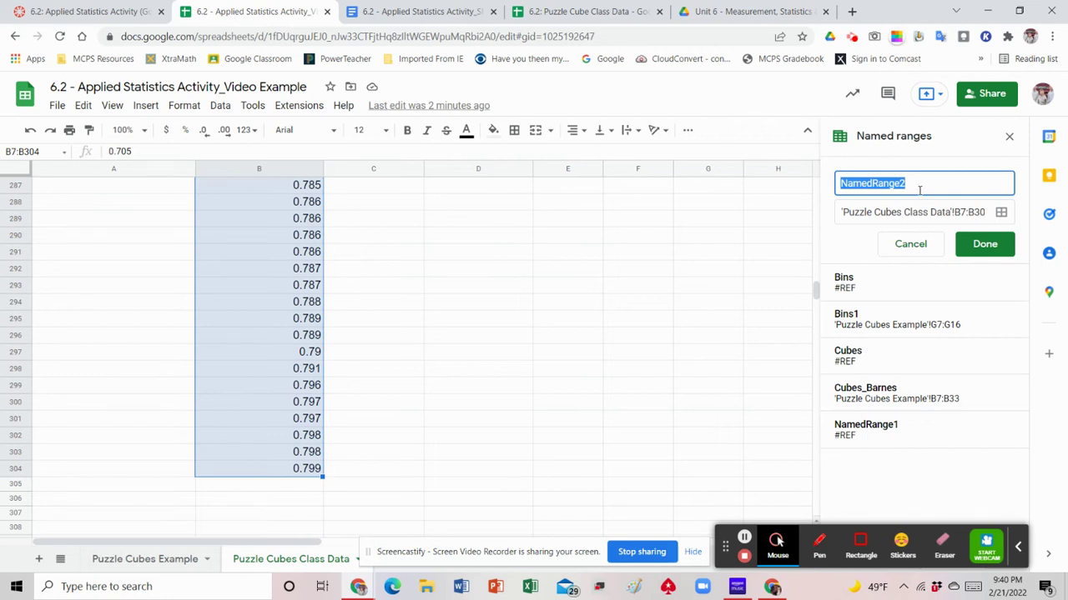
{"action": "type", "text": "C"}
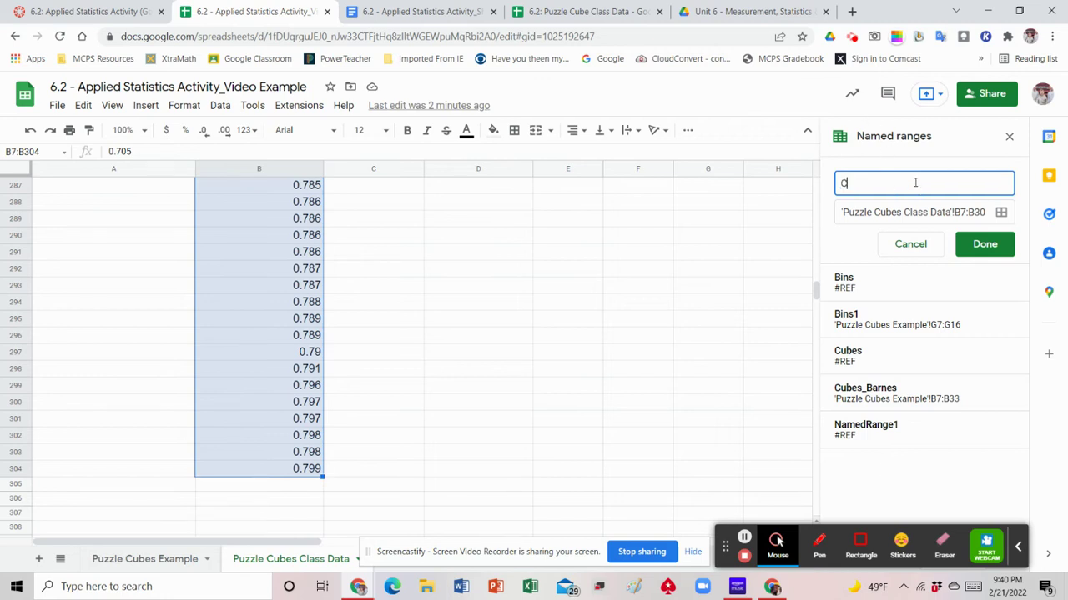
{"action": "type", "text": "ubes2"}
{"action": "left_click", "coordinate": [985, 243]}
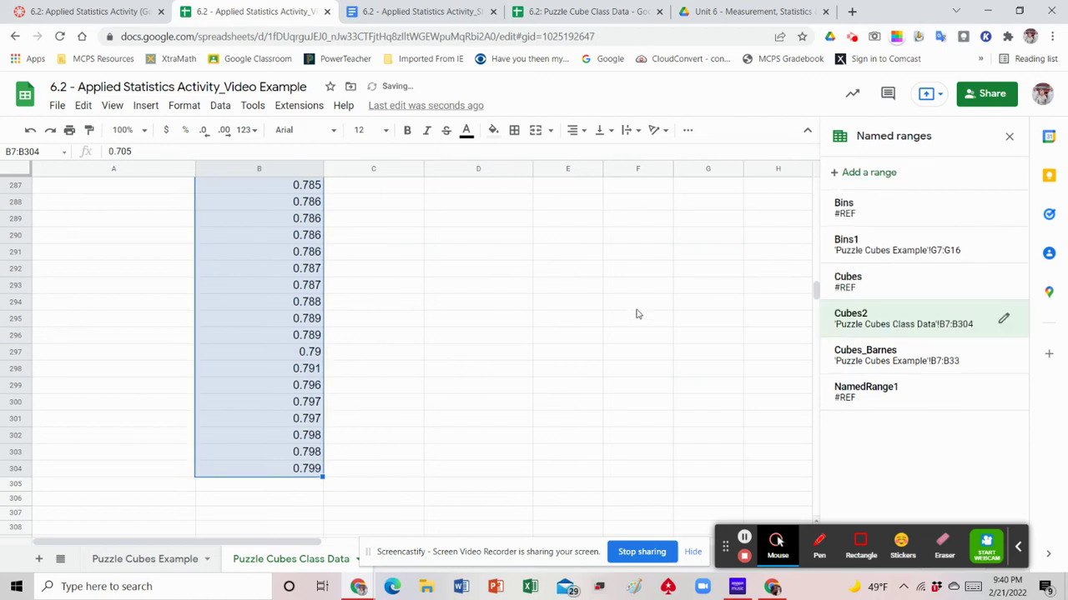
{"action": "scroll", "coordinate": [559, 331], "scroll_direction": "up", "scroll_amount": 5}
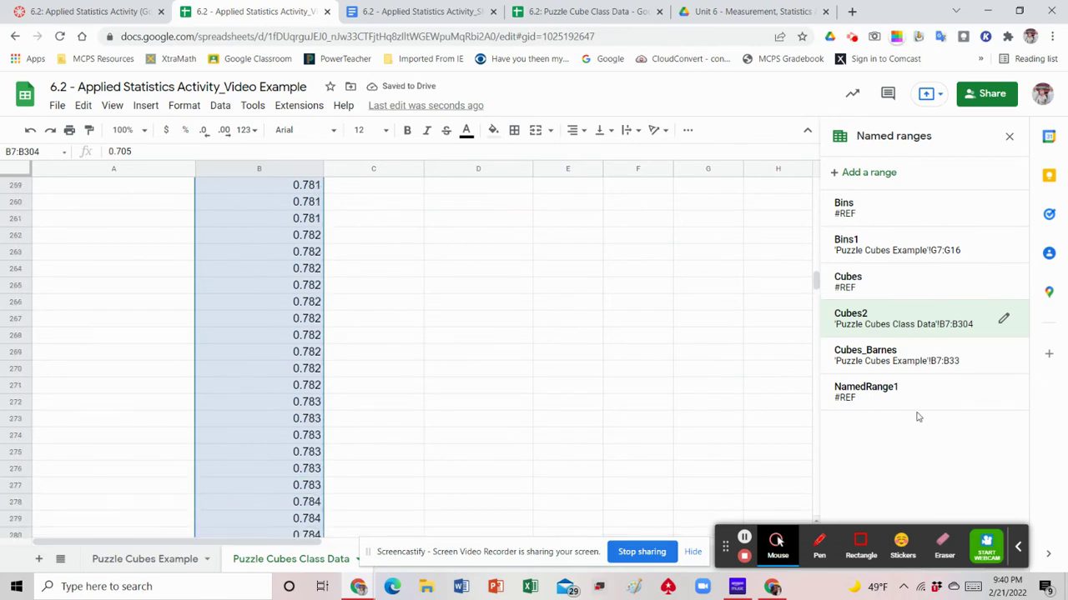
{"action": "left_click", "coordinate": [1009, 136]}
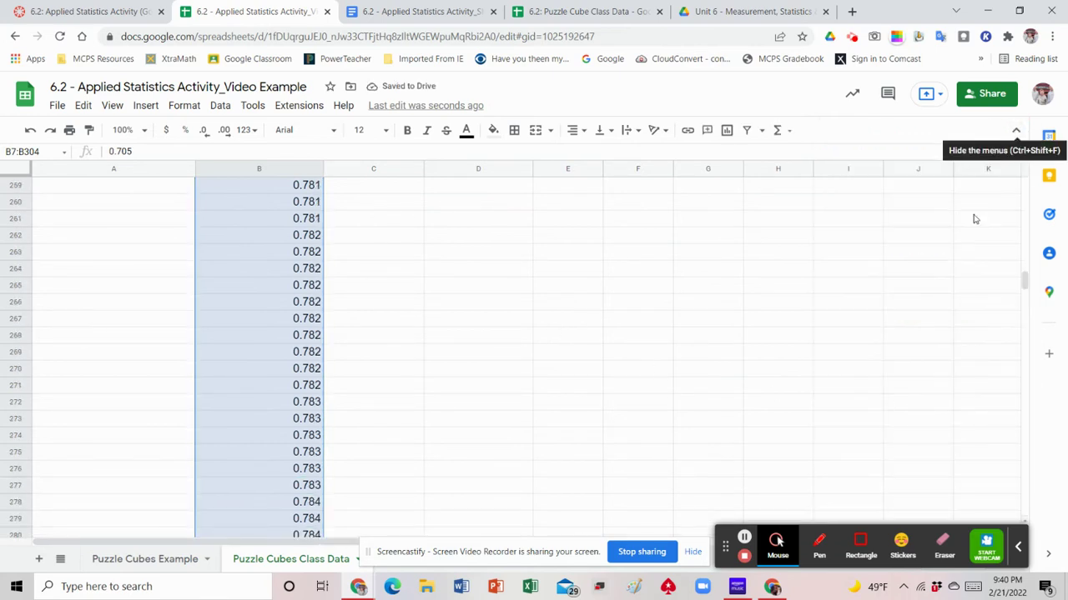
Inspect the formula behind the Mean value in E7 of the Puzzle Cubes Example sheet.
{"action": "left_click", "coordinate": [1026, 281]}
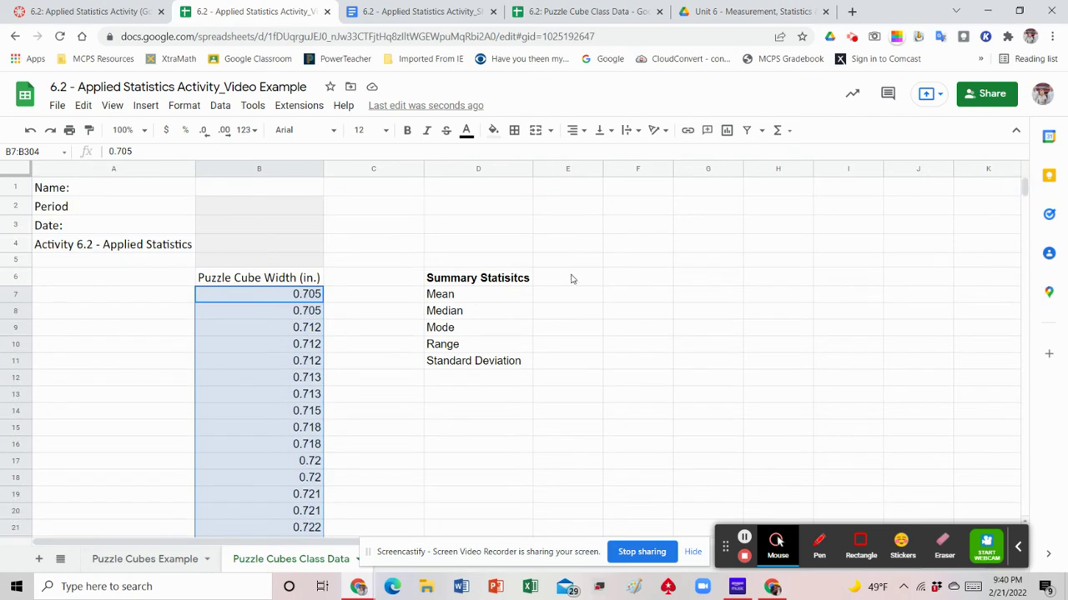
{"action": "left_click", "coordinate": [563, 299]}
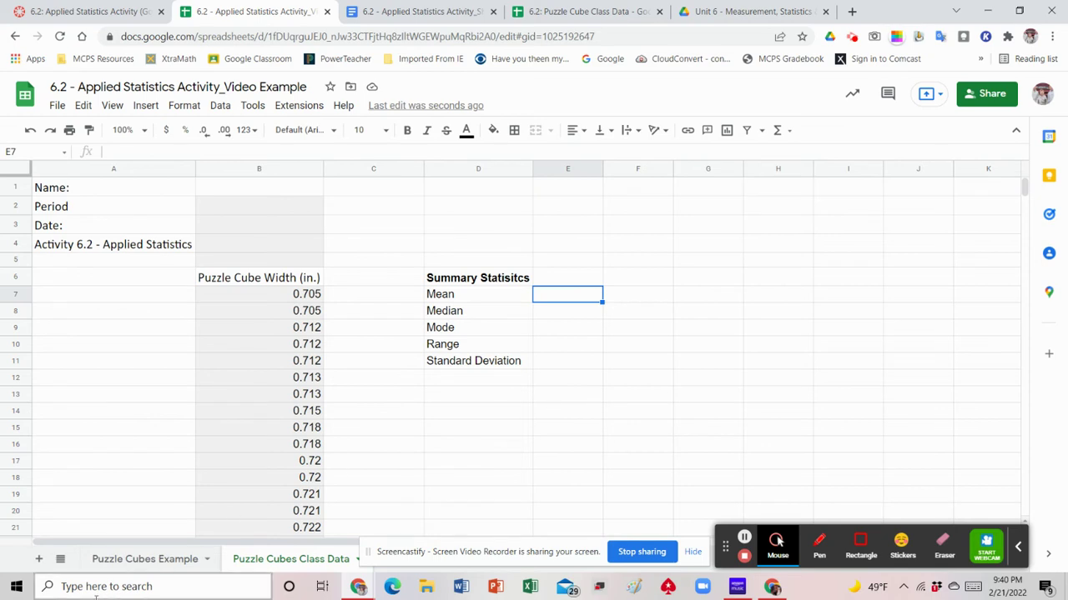
{"action": "left_click", "coordinate": [140, 564]}
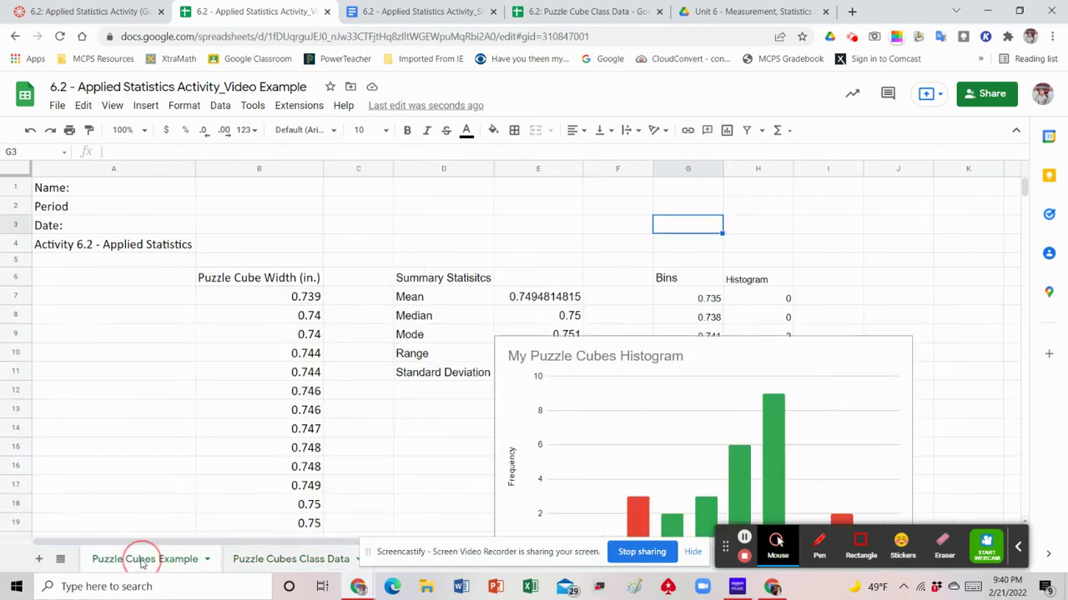
{"action": "left_click", "coordinate": [548, 298]}
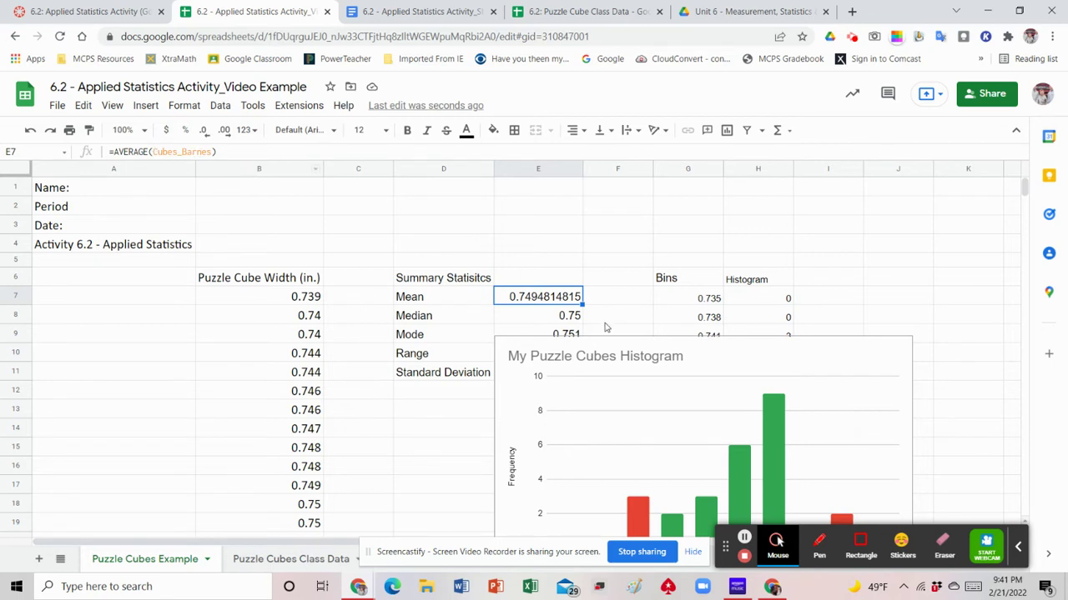
Calculate the Mean in E7 of the Puzzle Cubes Class Data sheet with =AVERAGE(Cubes2).
{"action": "left_click", "coordinate": [280, 562]}
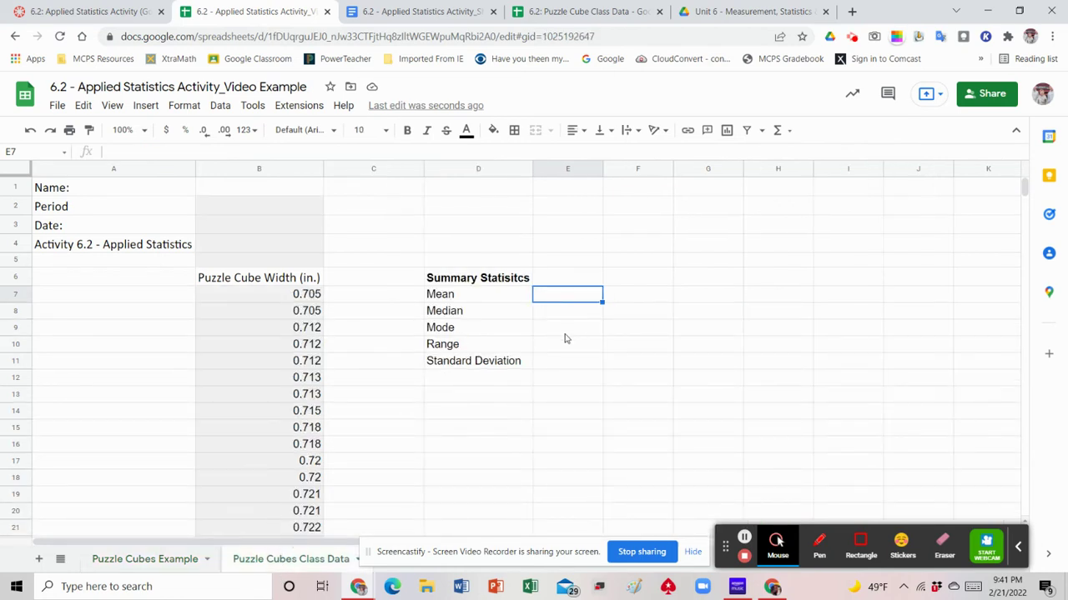
{"action": "type", "text": "="}
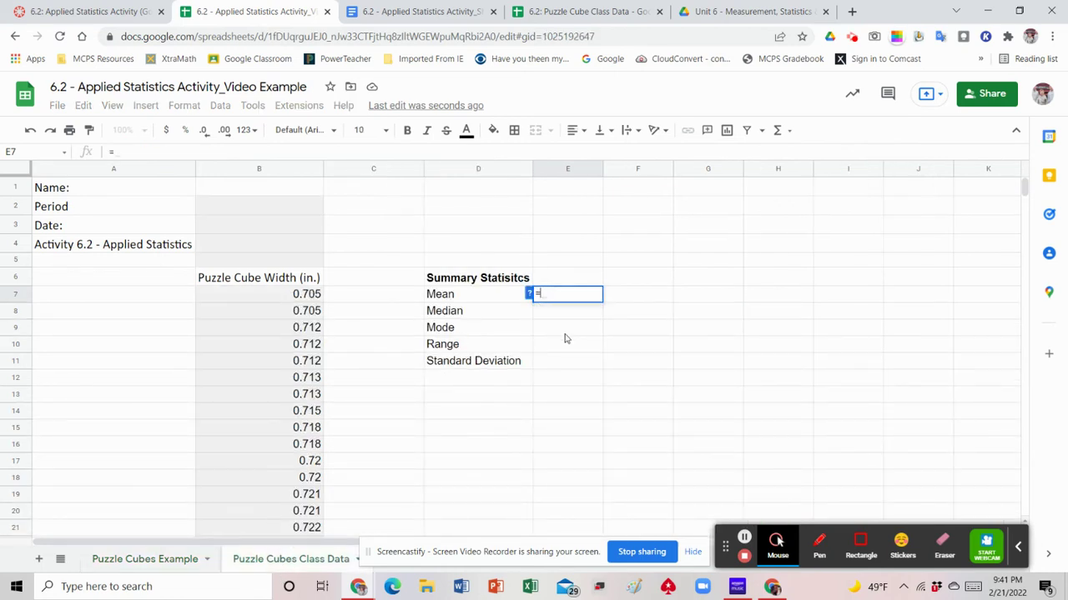
{"action": "type", "text": "A"}
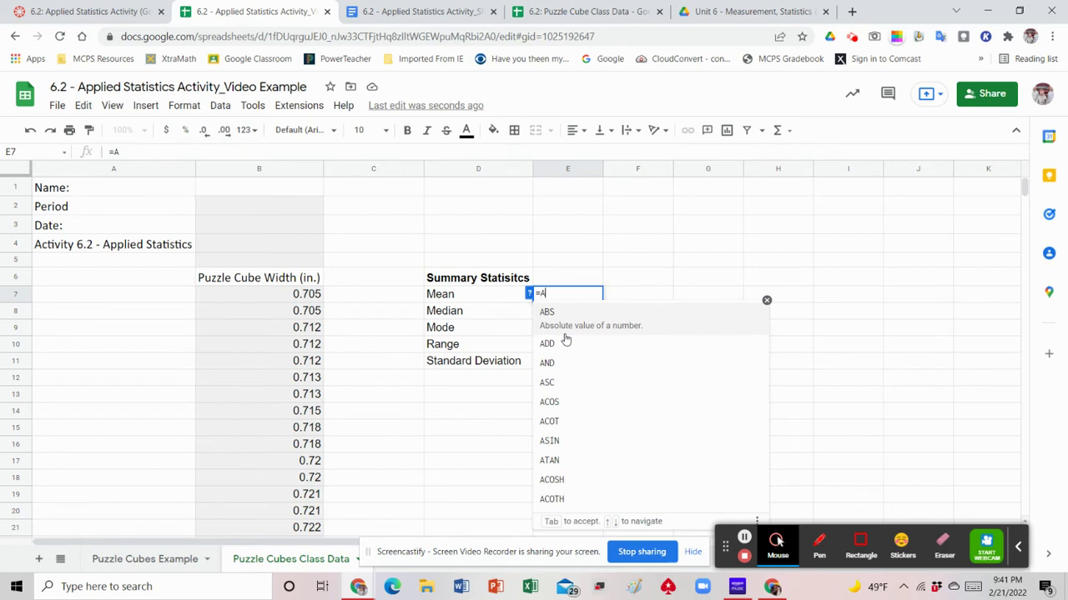
{"action": "type", "text": "v"}
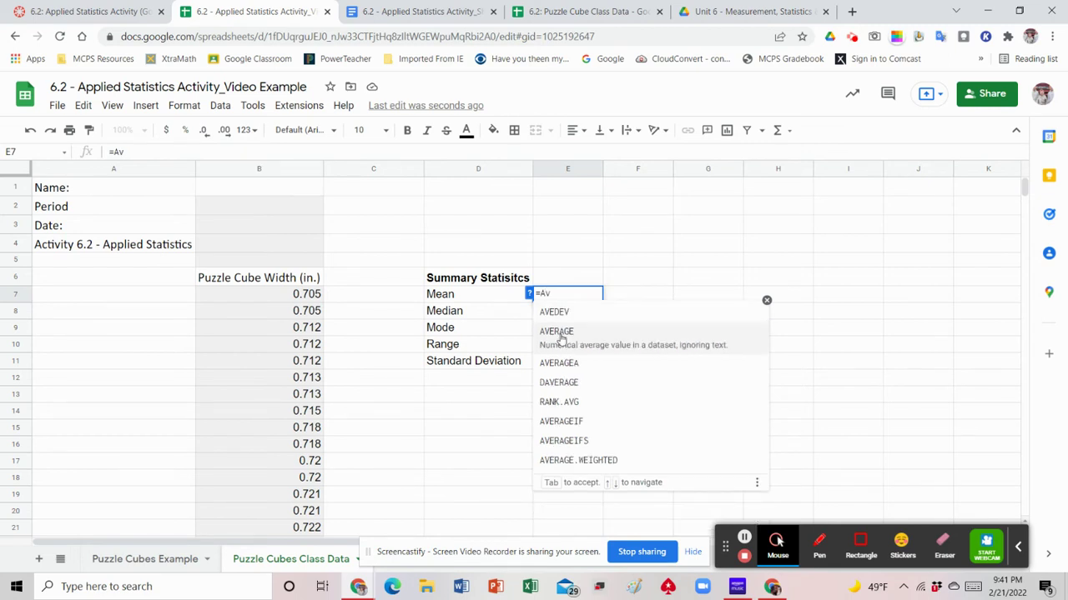
{"action": "left_click", "coordinate": [562, 336]}
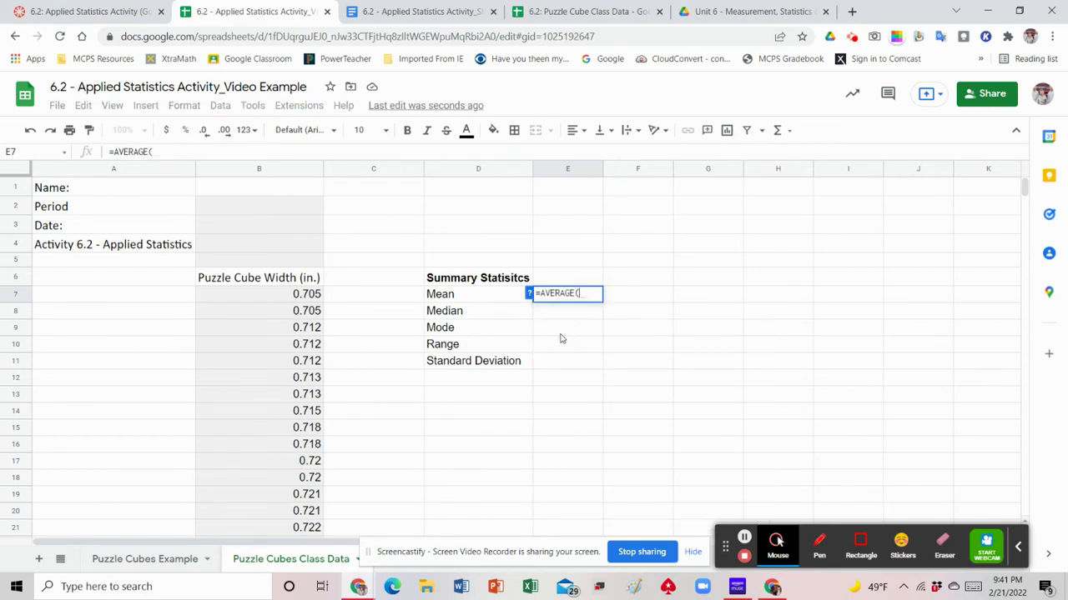
{"action": "type", "text": "Cube"}
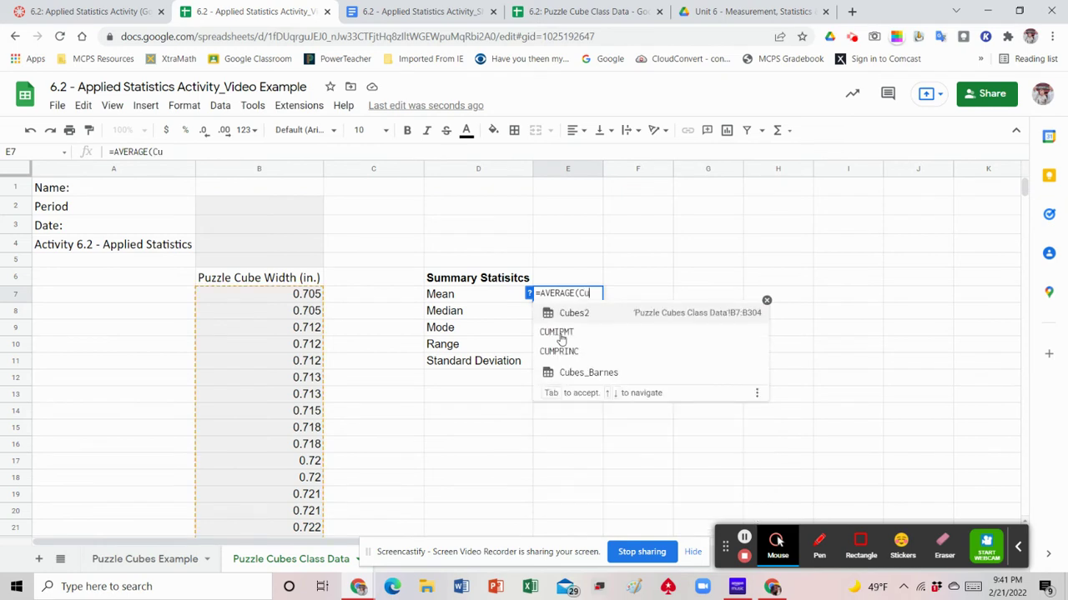
{"action": "left_click", "coordinate": [574, 321]}
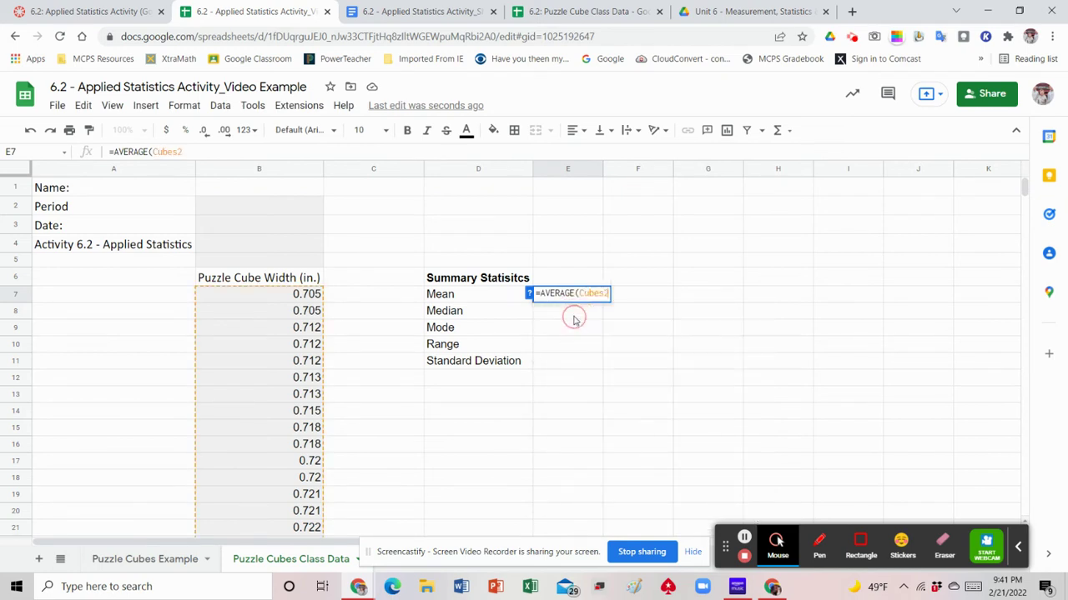
{"action": "type", "text": ")"}
{"action": "key", "text": "Return"}
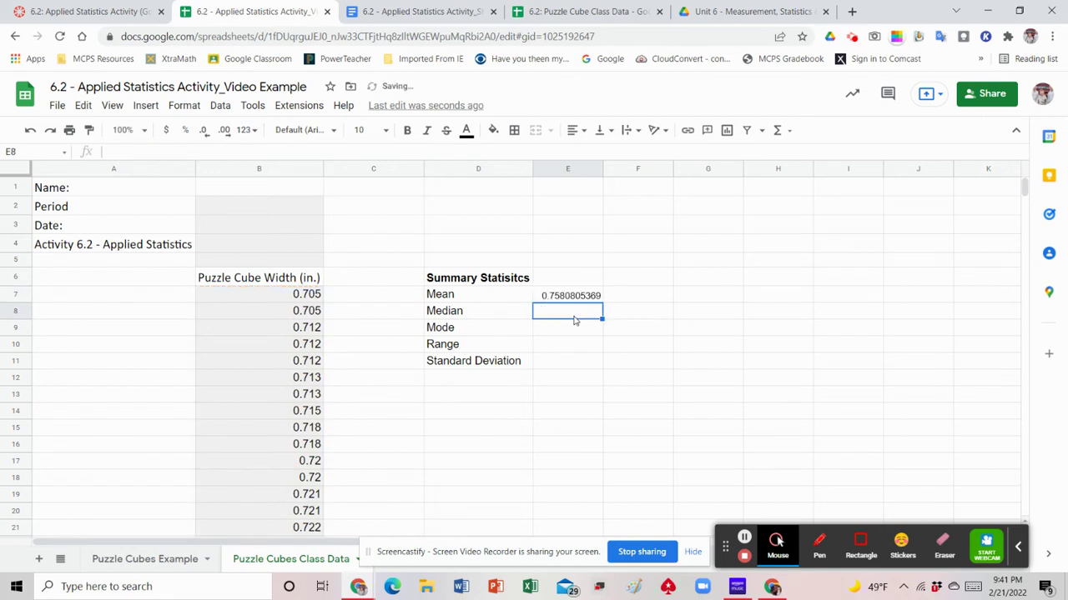
Calculate the Median of the class widths in E8 with =MEDIAN(Cubes2).
{"action": "left_click", "coordinate": [559, 316]}
{"action": "type", "text": "="}
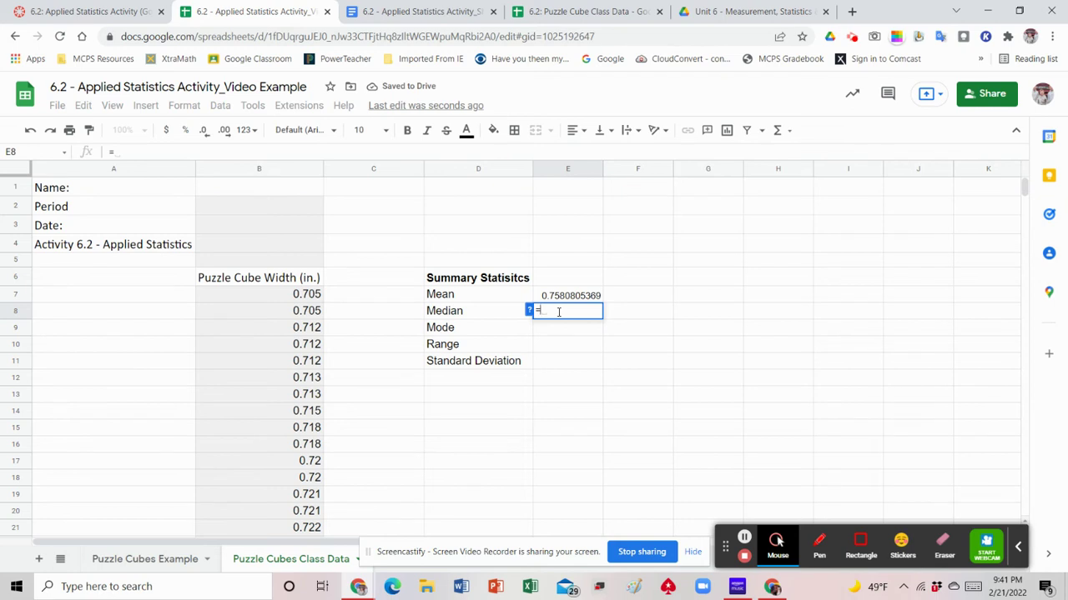
{"action": "type", "text": "med"}
{"action": "left_click", "coordinate": [558, 333]}
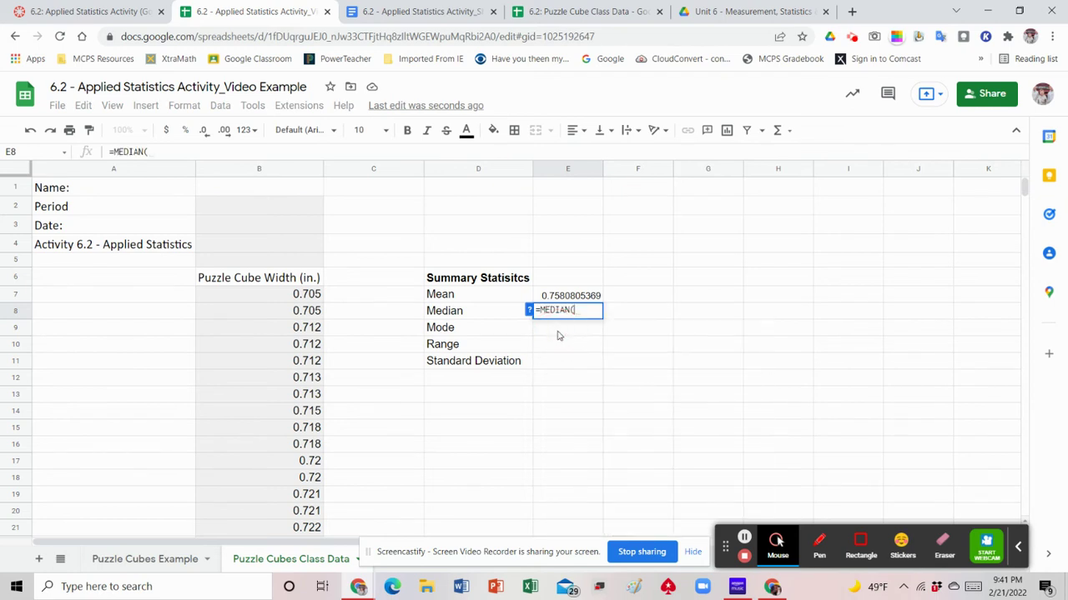
{"action": "type", "text": "Cub"}
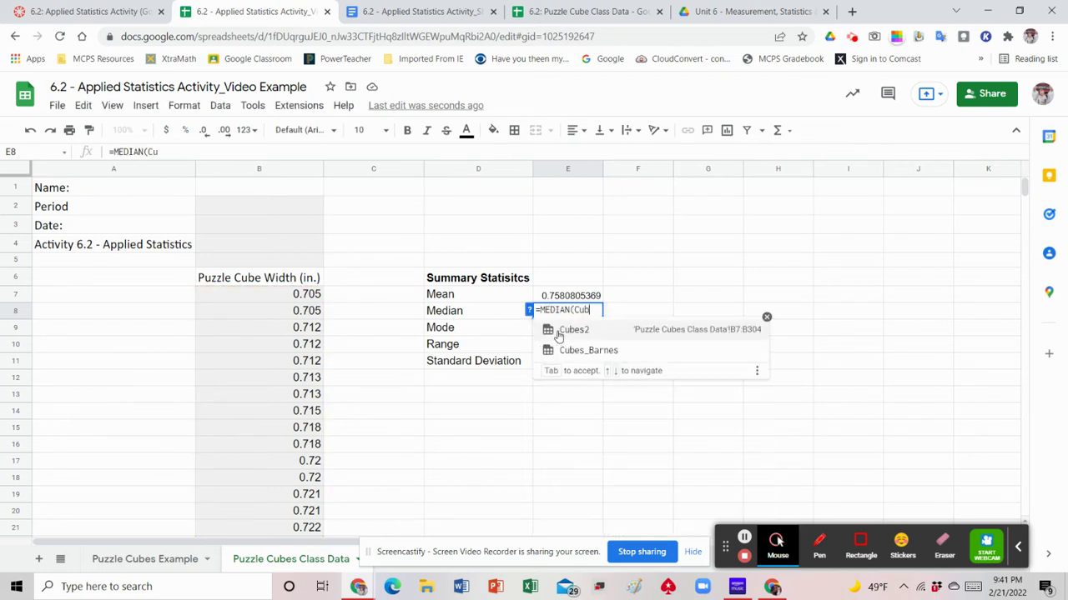
{"action": "left_click", "coordinate": [558, 334]}
{"action": "type", "text": ")"}
{"action": "key", "text": "Return"}
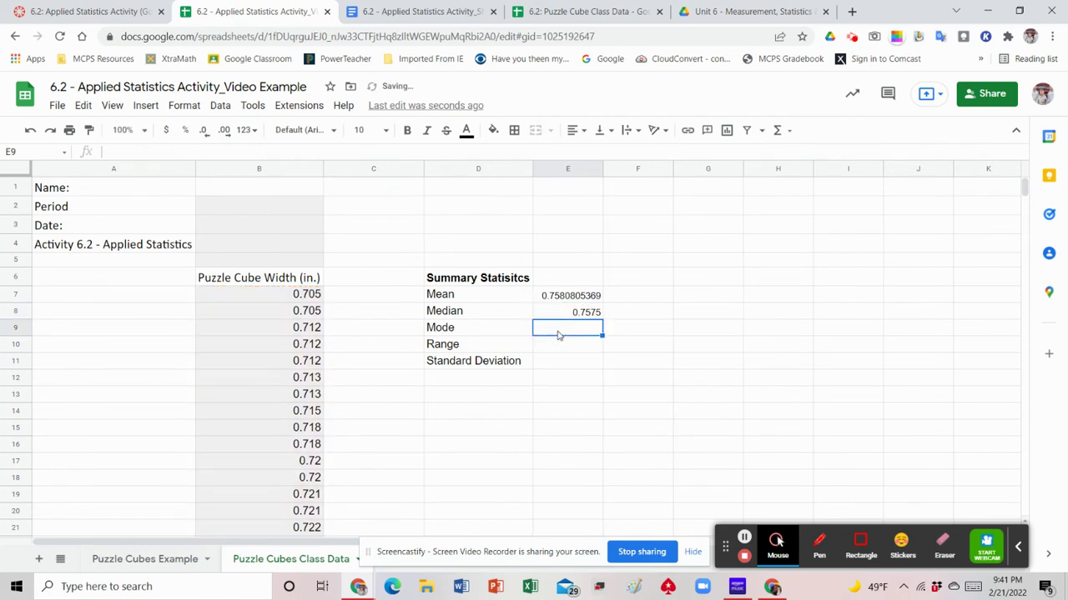
Calculate the Mode of the class widths in E9 with =MODE(Cubes2).
{"action": "type", "text": "="}
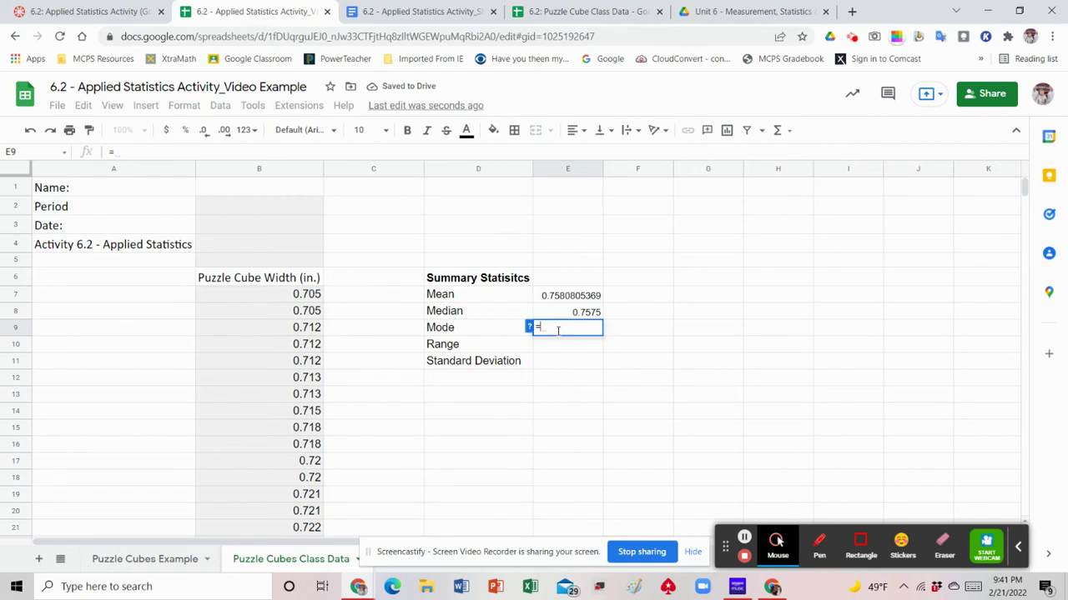
{"action": "type", "text": "Mo"}
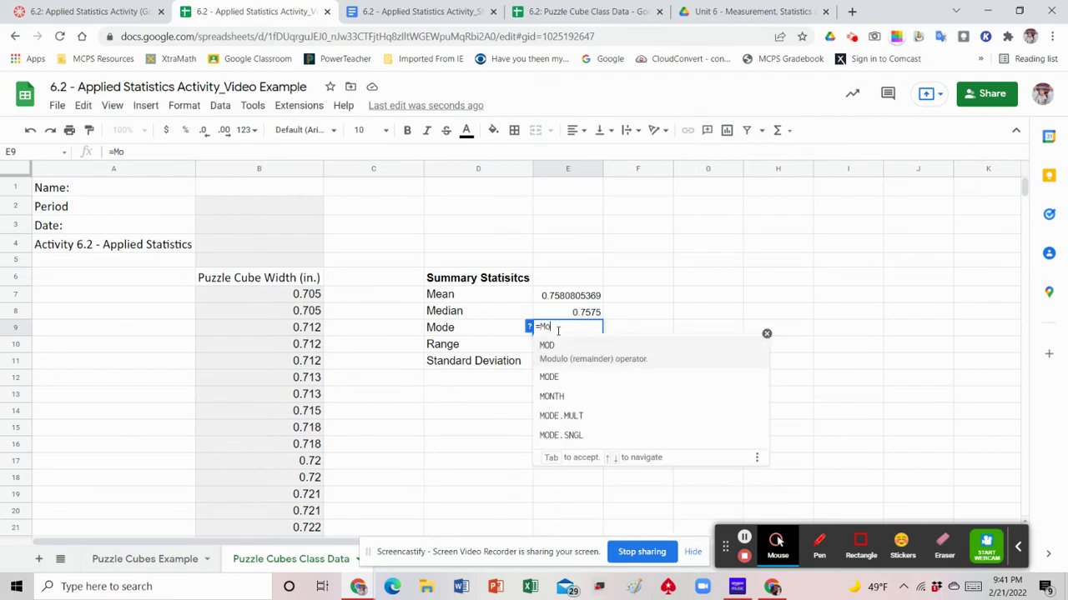
{"action": "left_click", "coordinate": [551, 376]}
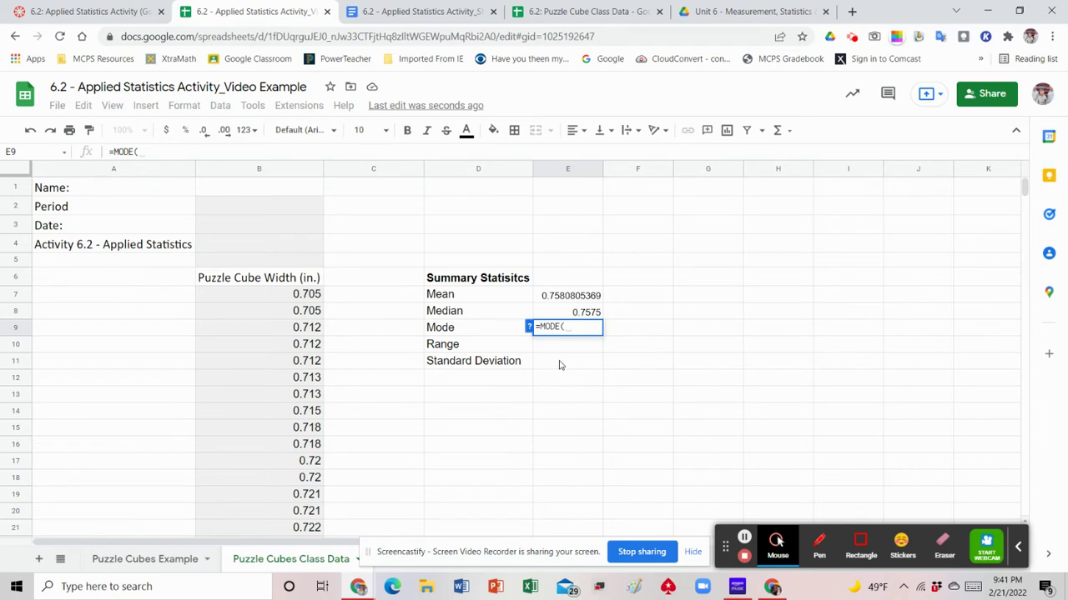
{"action": "type", "text": "Cube"}
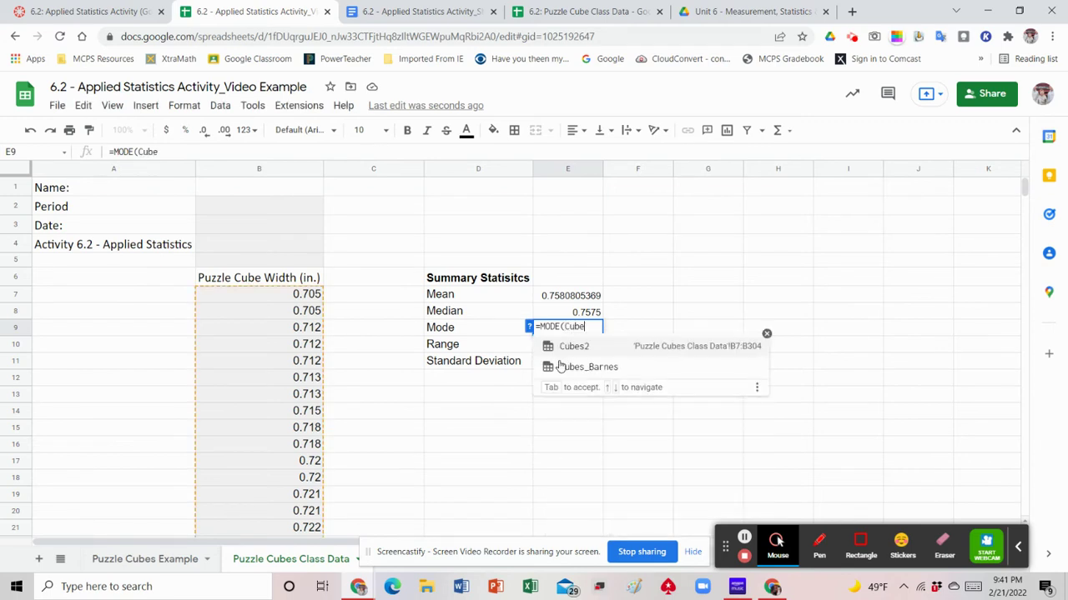
{"action": "left_click", "coordinate": [575, 346]}
{"action": "type", "text": ")"}
{"action": "key", "text": "Return"}
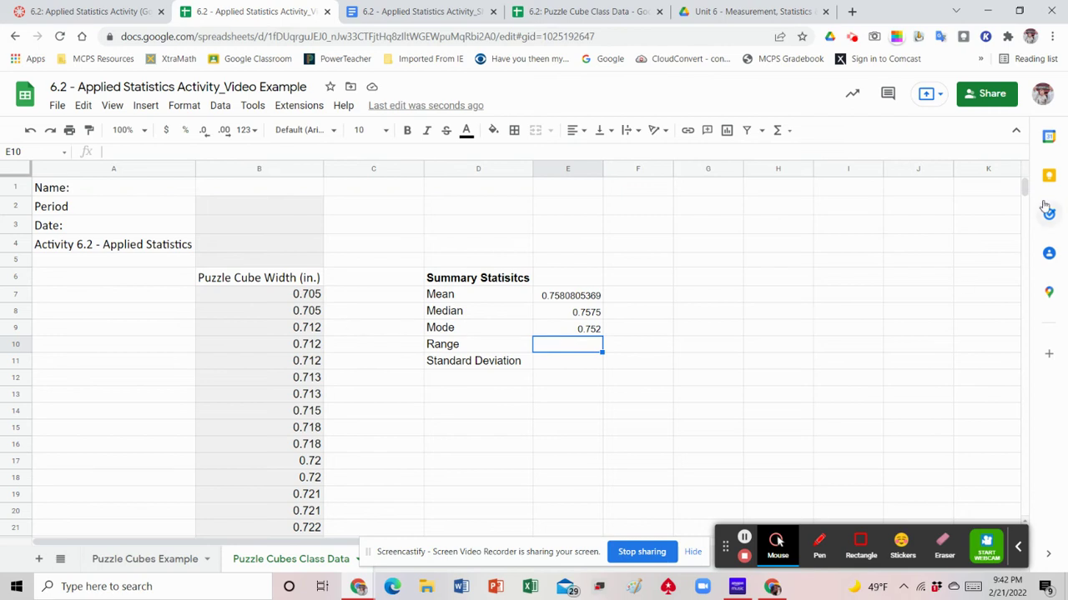
Enter 0.094 as the Range of the class widths in E10.
{"action": "mouse_move", "coordinate": [1024, 187]}
{"action": "left_mouse_down"}
{"action": "mouse_move", "coordinate": [1024, 386]}
{"action": "mouse_move", "coordinate": [1025, 250]}
{"action": "mouse_move", "coordinate": [1048, 296]}
{"action": "mouse_move", "coordinate": [1026, 188]}
{"action": "left_mouse_up"}
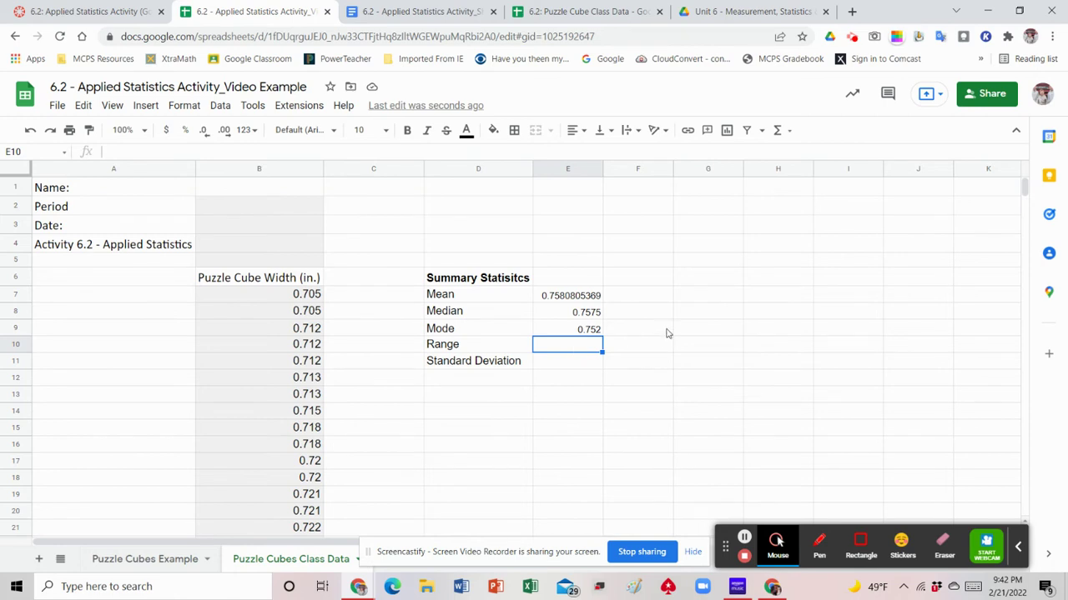
{"action": "type", "text": "0.094"}
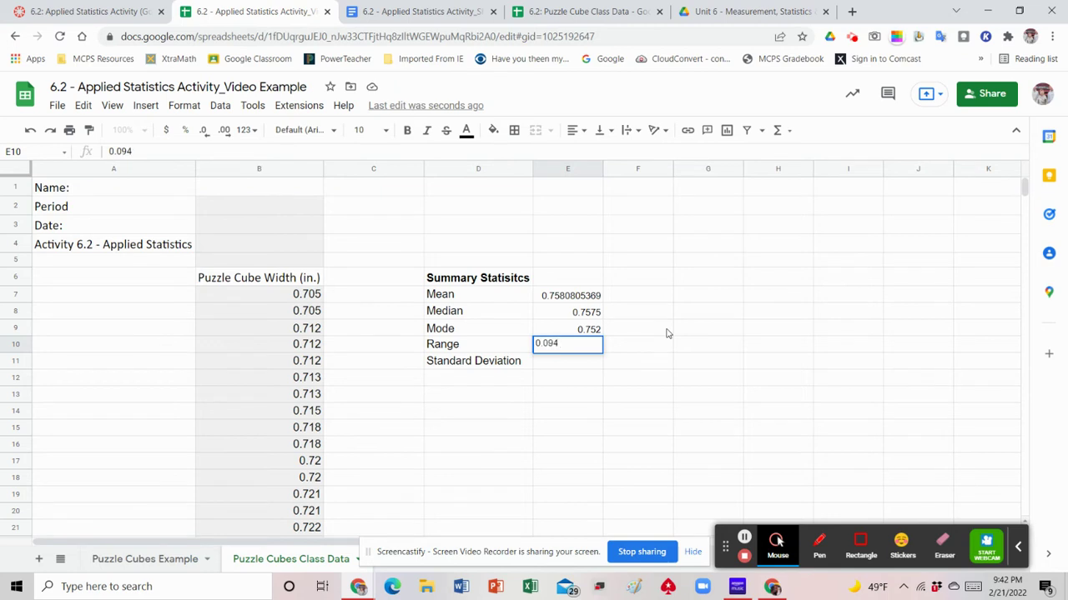
{"action": "left_click", "coordinate": [584, 392]}
Format the Range value in E10 as bold red text at font size 11.
{"action": "left_click", "coordinate": [580, 349]}
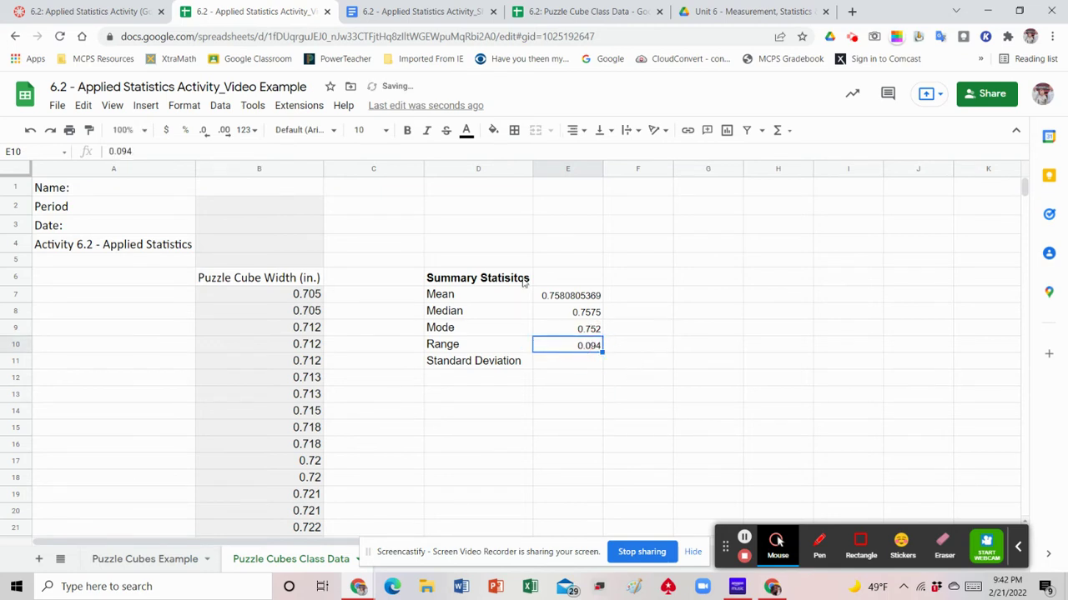
{"action": "left_click", "coordinate": [407, 130]}
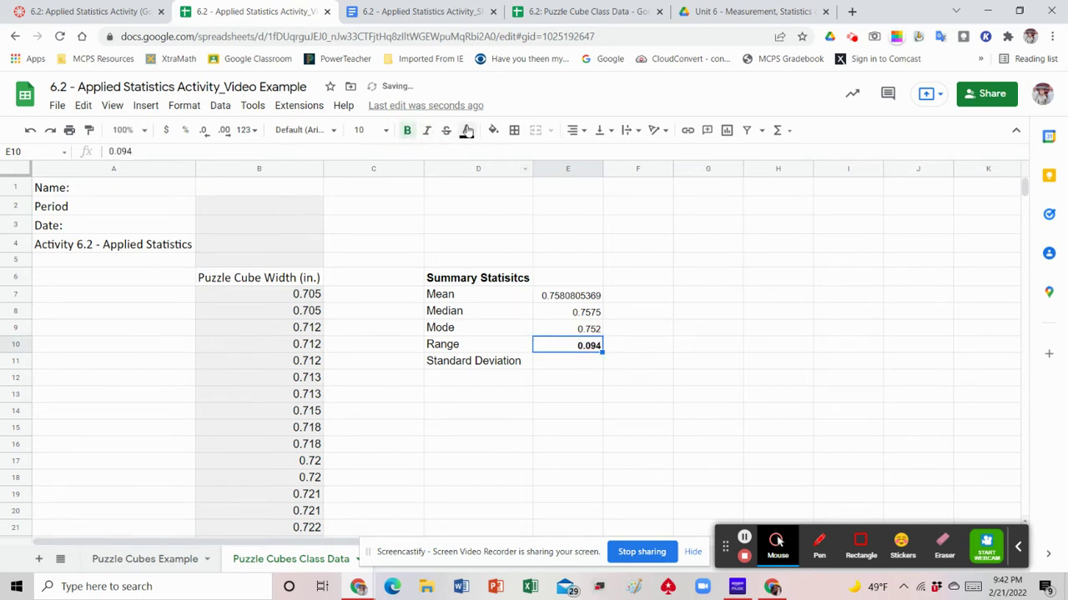
{"action": "left_click", "coordinate": [467, 132]}
{"action": "left_click", "coordinate": [512, 173]}
{"action": "left_click", "coordinate": [569, 348]}
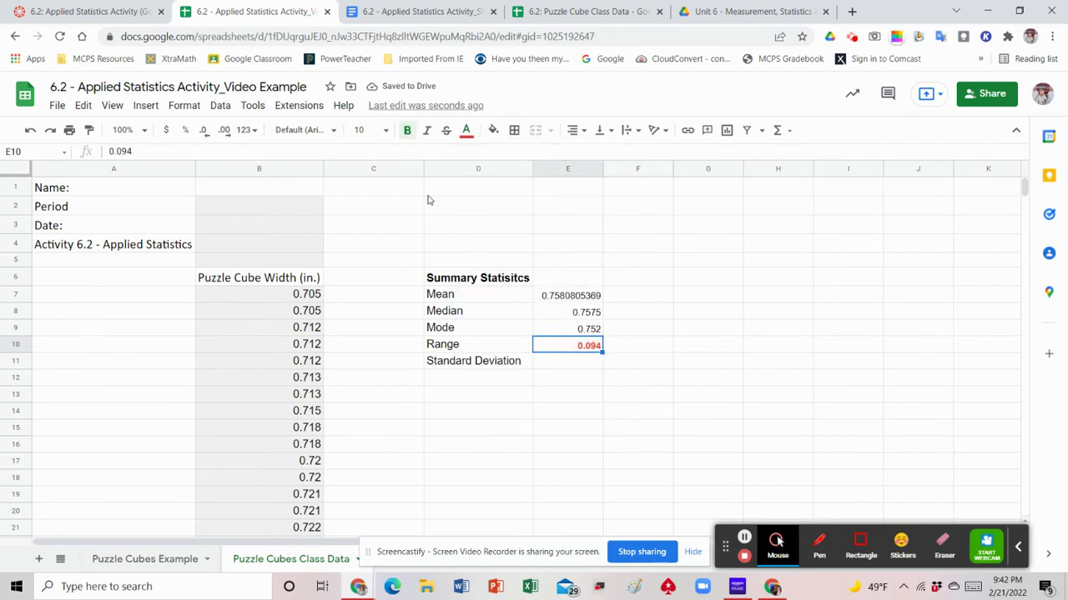
{"action": "left_click", "coordinate": [385, 131]}
{"action": "left_click", "coordinate": [359, 267]}
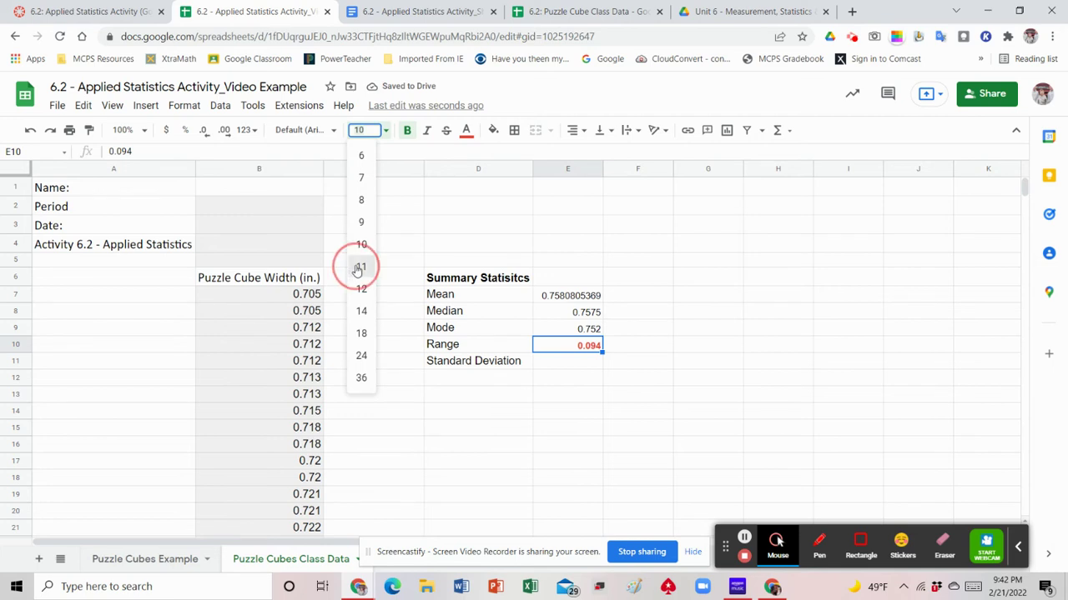
Calculate the Standard Deviation of the class widths in E11 with =STDEVA(Cubes2).
{"action": "left_click", "coordinate": [558, 363]}
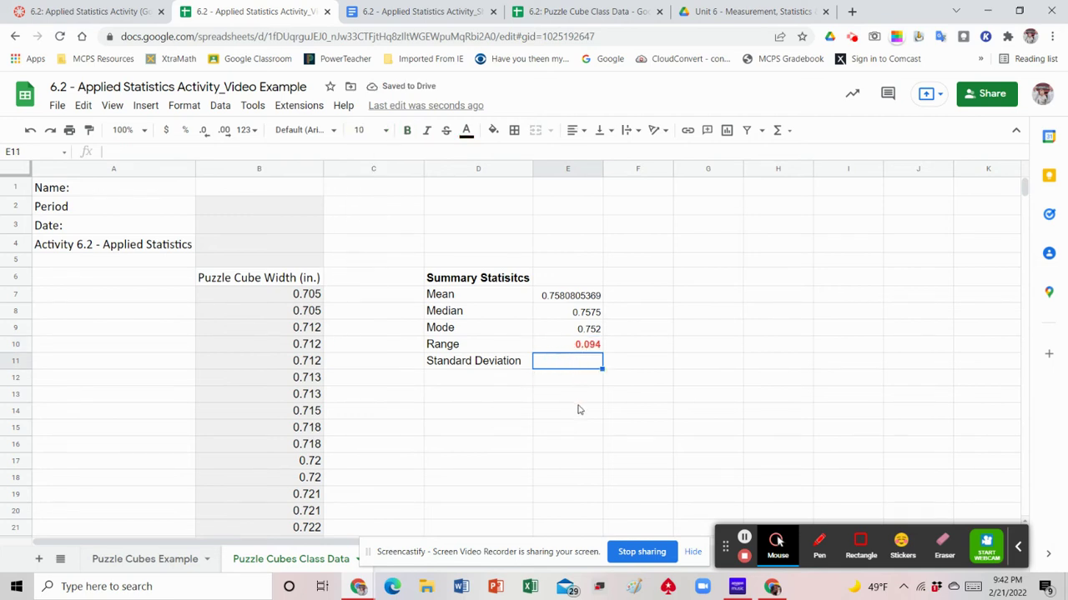
{"action": "type", "text": "=StD"}
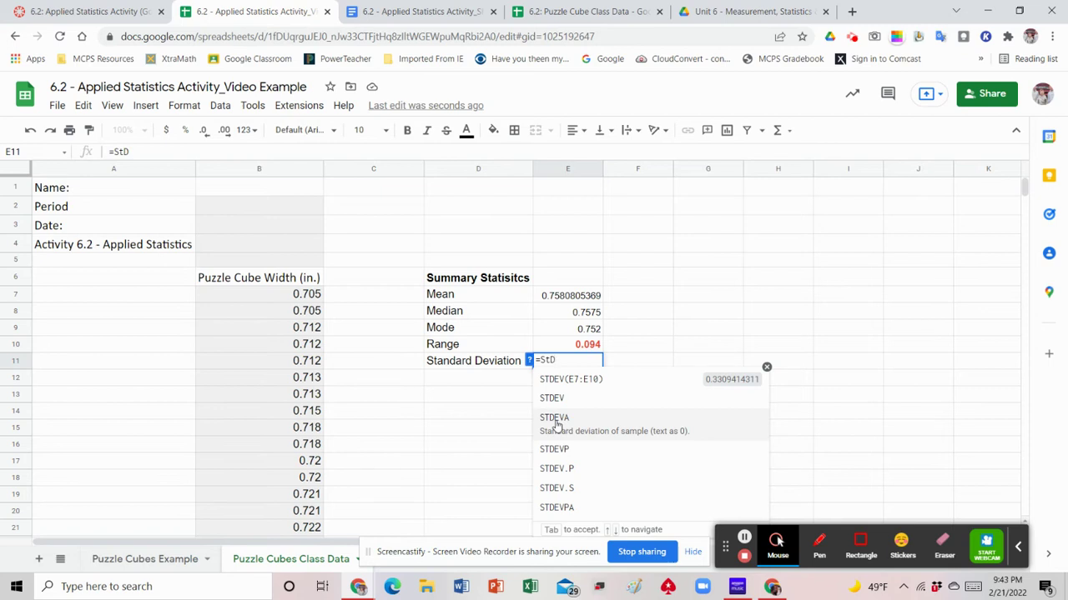
{"action": "left_click", "coordinate": [556, 418]}
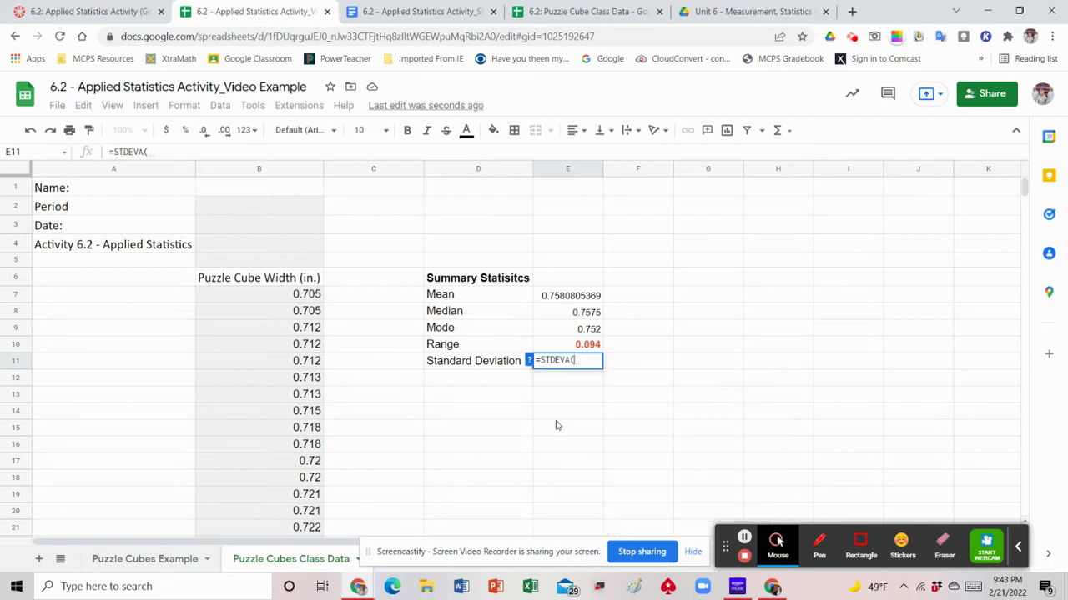
{"action": "type", "text": "Cubes"}
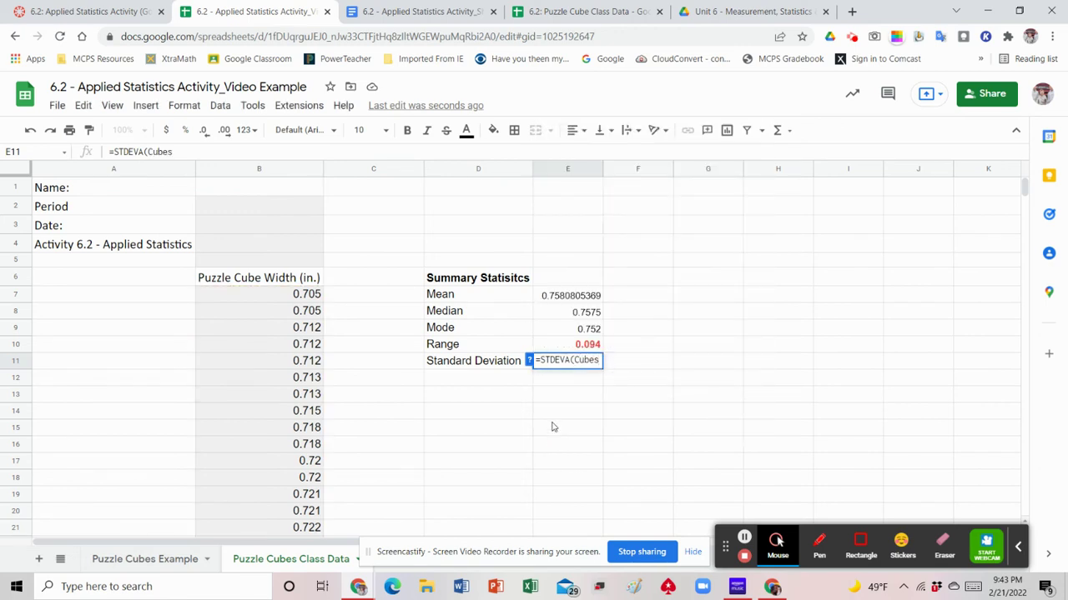
{"action": "key", "text": "BackSpace"}
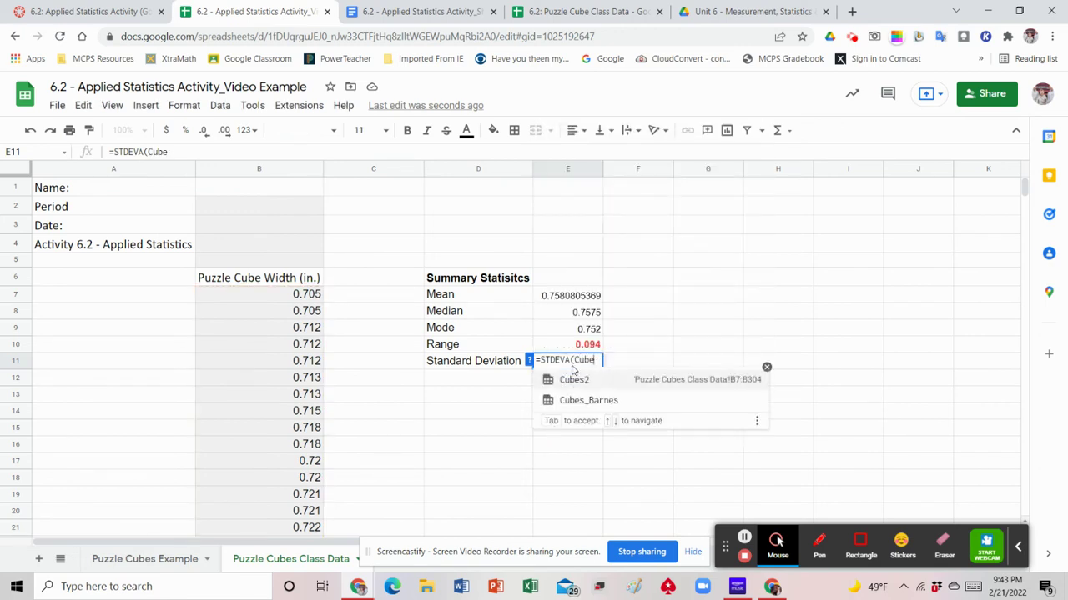
{"action": "left_click", "coordinate": [573, 380]}
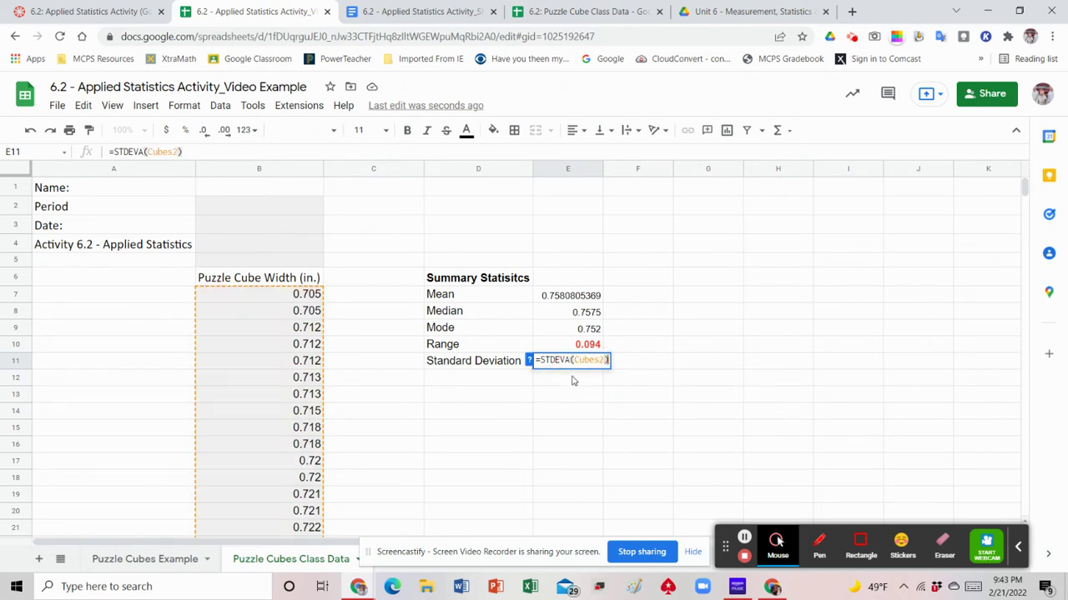
{"action": "key", "text": "Return"}
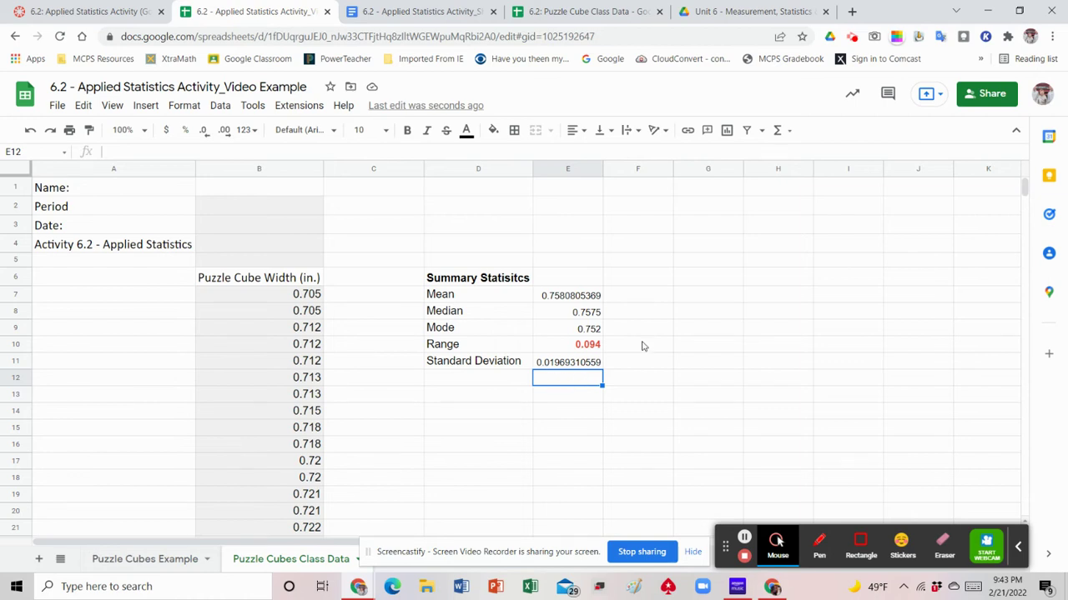
Enter the headings Bins in G6 and Histogram in H6 and make both bold.
{"action": "left_click", "coordinate": [701, 285]}
{"action": "type", "text": "Bins"}
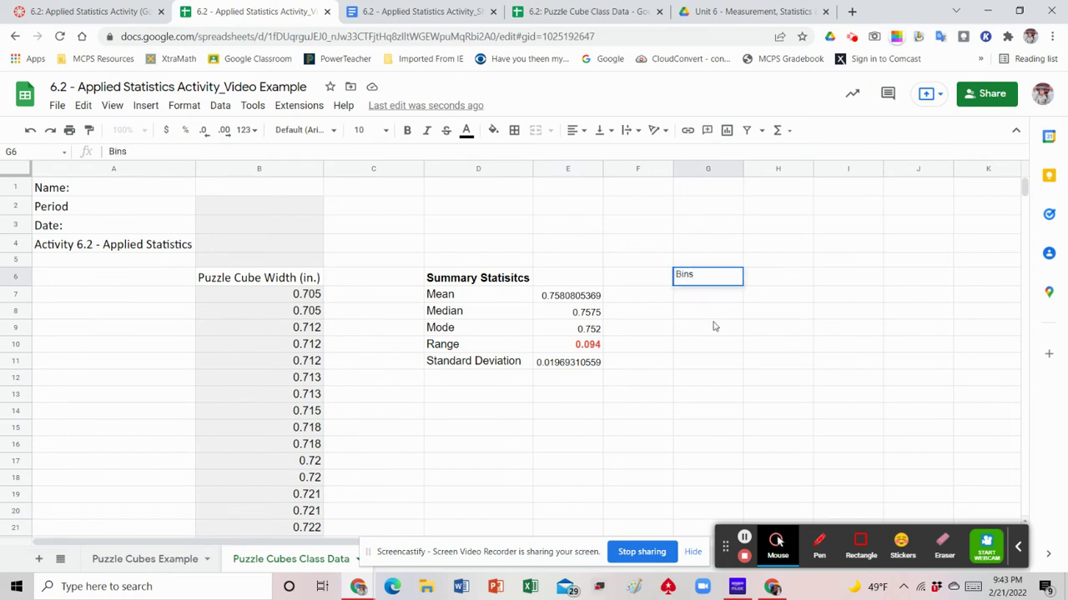
{"action": "key", "text": "Tab"}
{"action": "type", "text": "Histogram"}
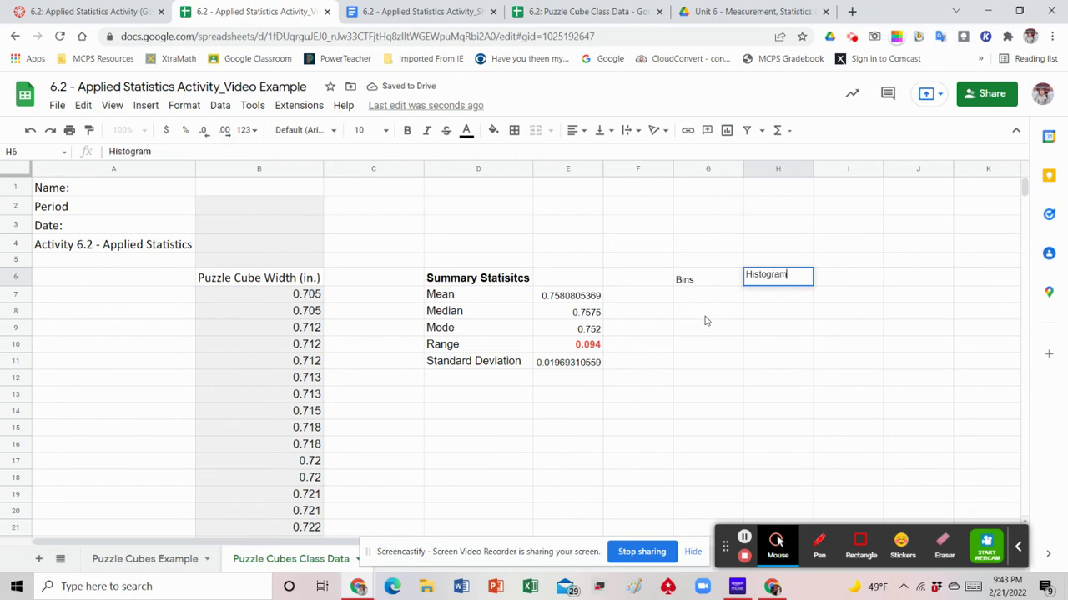
{"action": "left_click", "coordinate": [706, 316]}
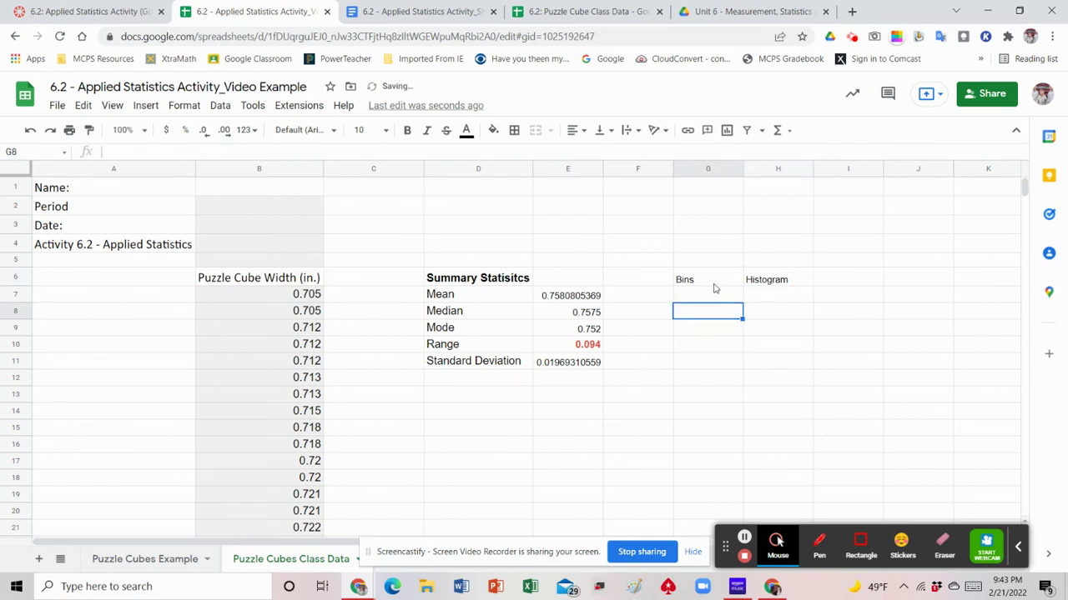
{"action": "left_click_drag", "start_coordinate": [713, 281], "coordinate": [753, 281]}
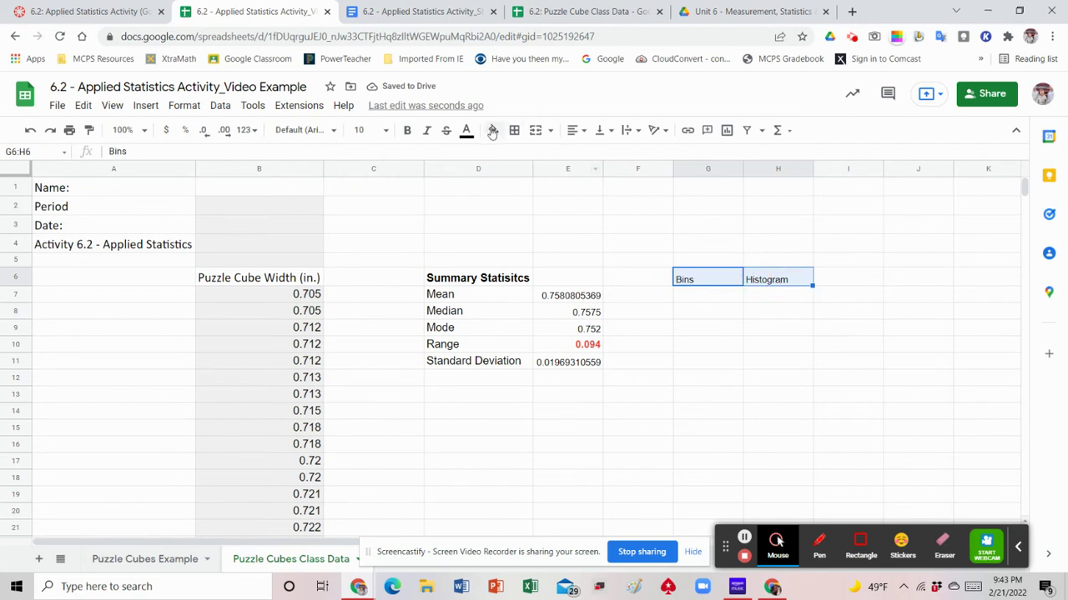
{"action": "left_click", "coordinate": [407, 131]}
{"action": "left_click", "coordinate": [703, 299]}
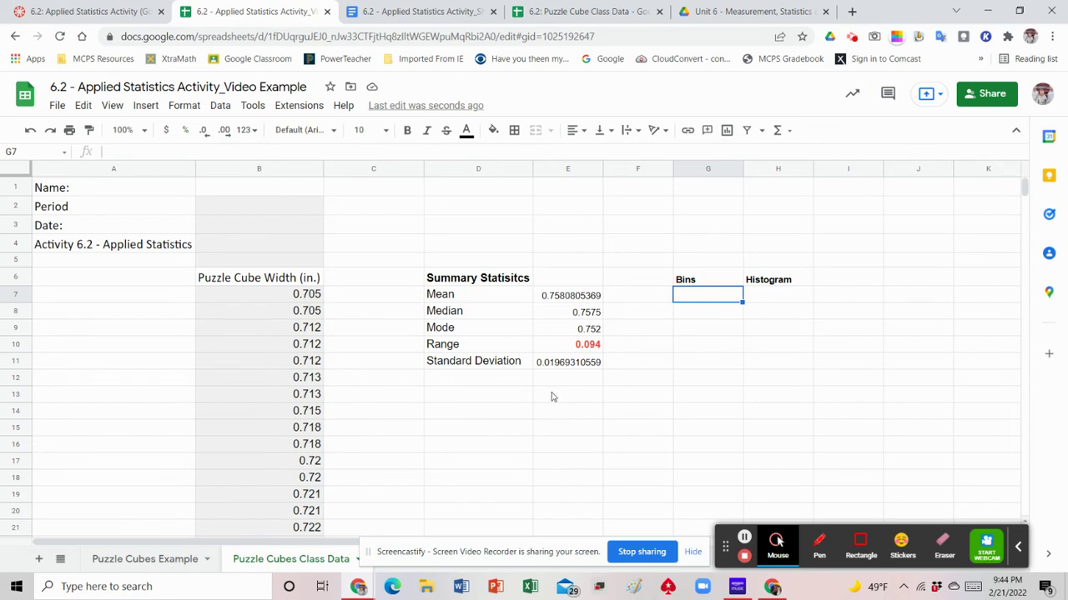
Move the histogram chart on the Puzzle Cubes Example sheet below the summary statistics, and return to the Puzzle Cubes Class Data sheet.
{"action": "left_click", "coordinate": [129, 560]}
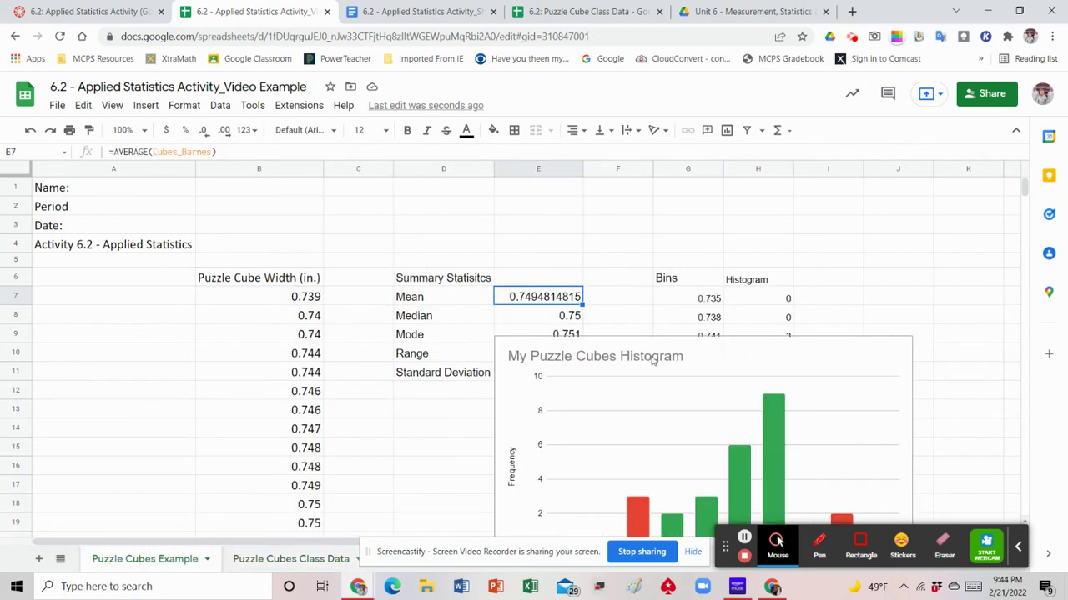
{"action": "left_click", "coordinate": [703, 354]}
{"action": "left_click_drag", "start_coordinate": [708, 315], "coordinate": [708, 362]}
{"action": "scroll", "coordinate": [568, 309], "scroll_direction": "down", "scroll_amount": 1}
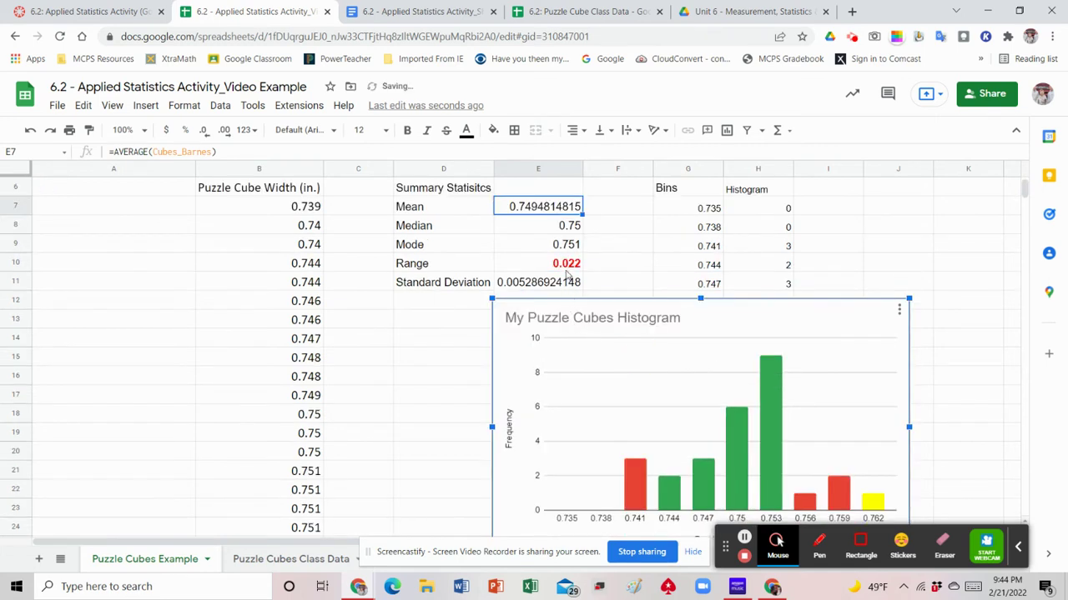
{"action": "left_click", "coordinate": [273, 560]}
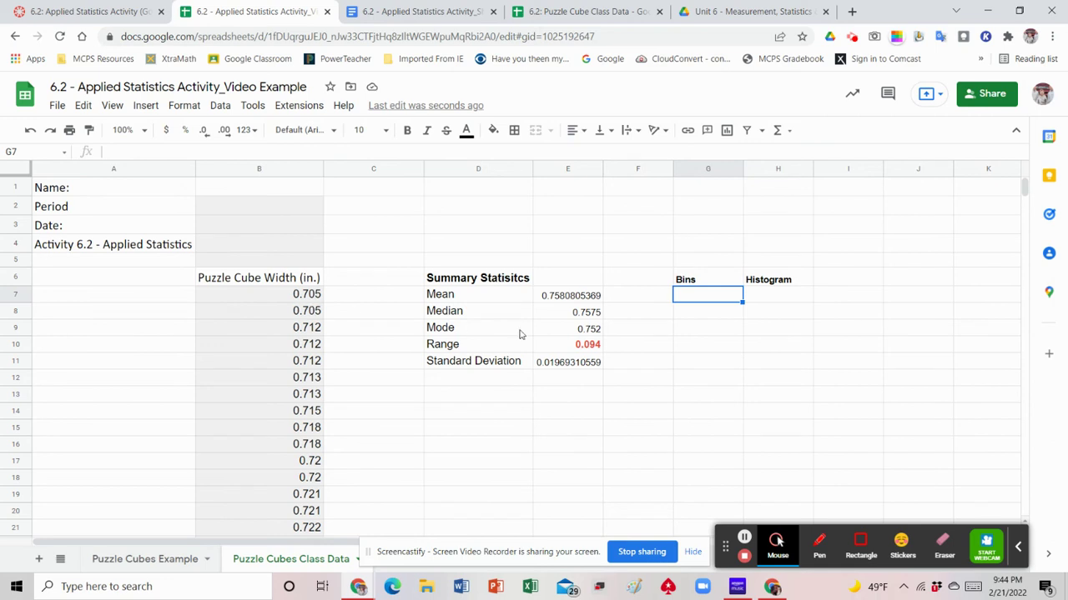
Enter .700 as the first bin value in G7.
{"action": "key", "text": "Return"}
{"action": "type", "text": ".700"}
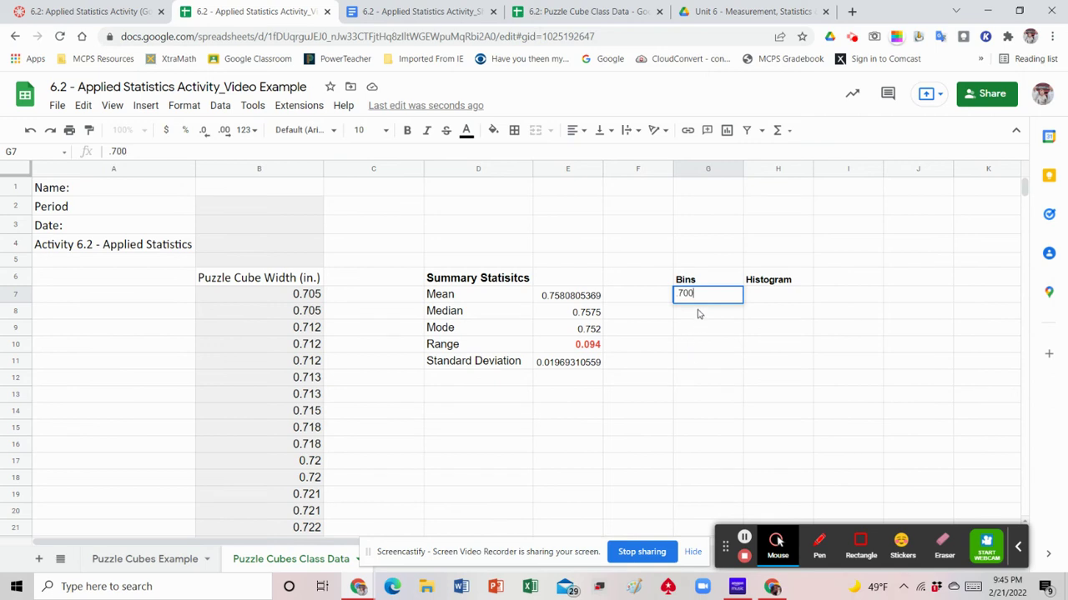
{"action": "key", "text": "Return"}
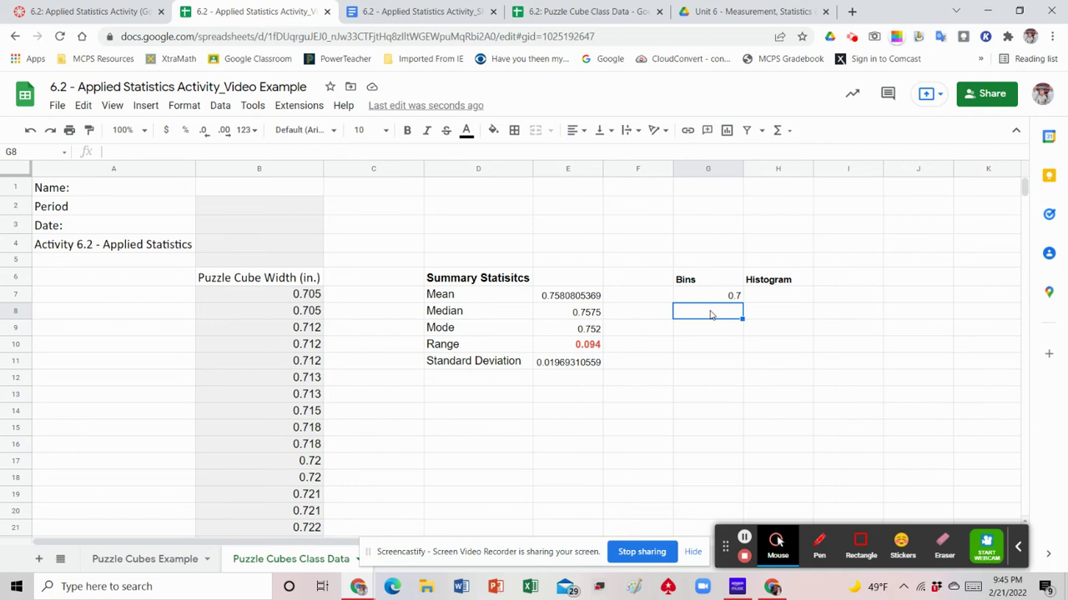
Calculate the second bin in G8 with the formula =G7+.01.
{"action": "type", "text": "+"}
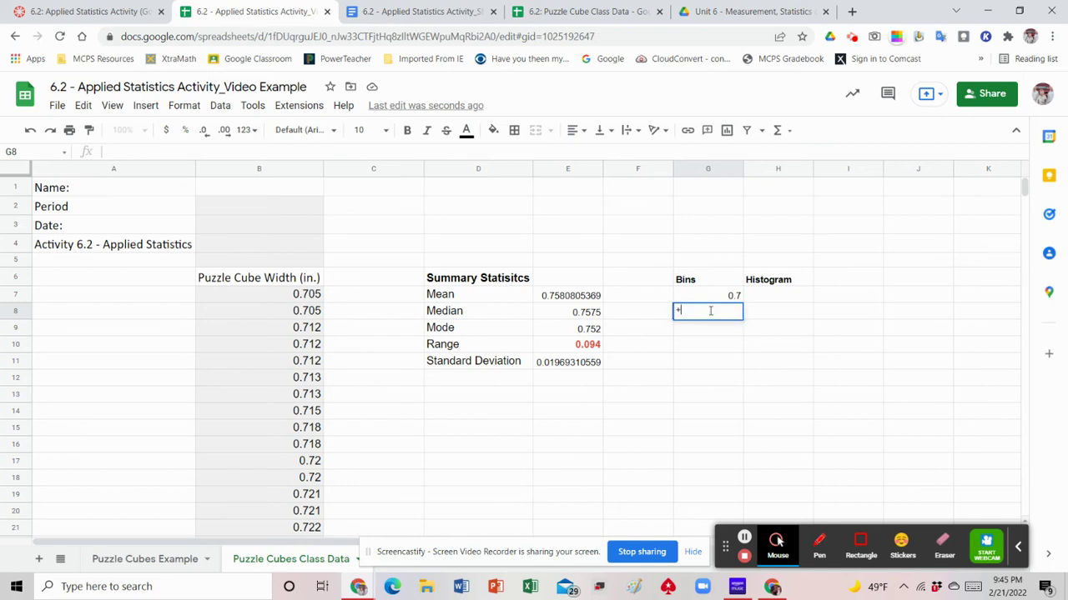
{"action": "key", "text": "BackSpace"}
{"action": "type", "text": "="}
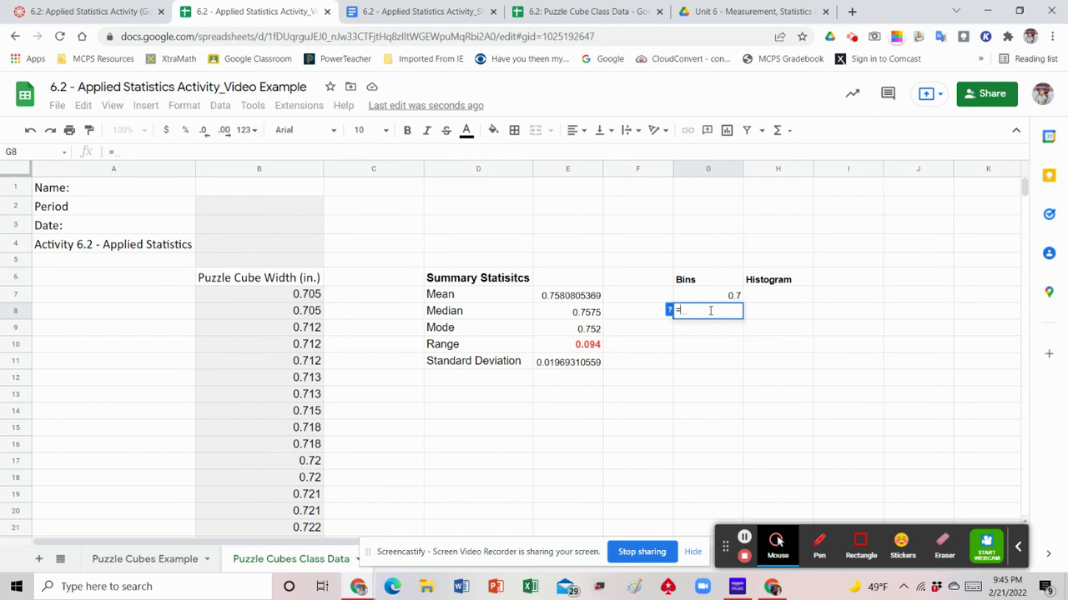
{"action": "type", "text": "G7"}
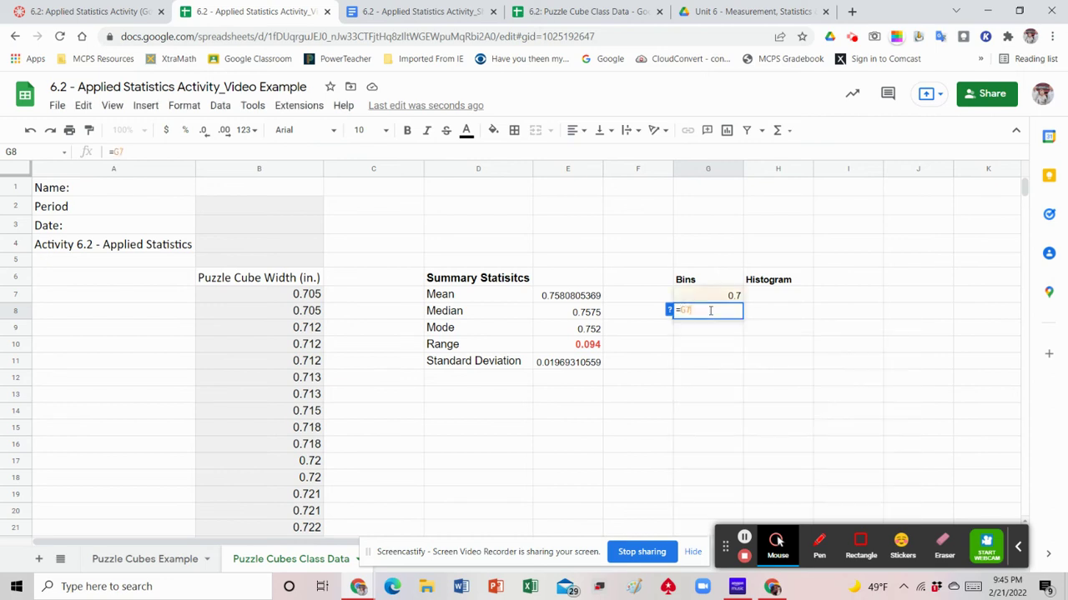
{"action": "type", "text": "+"}
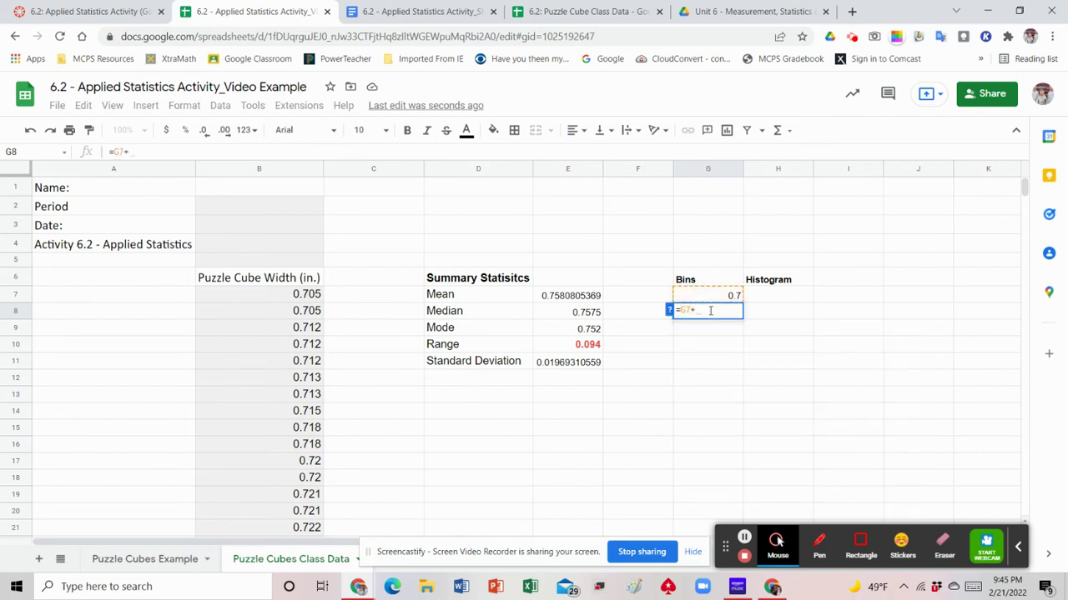
{"action": "type", "text": ".01"}
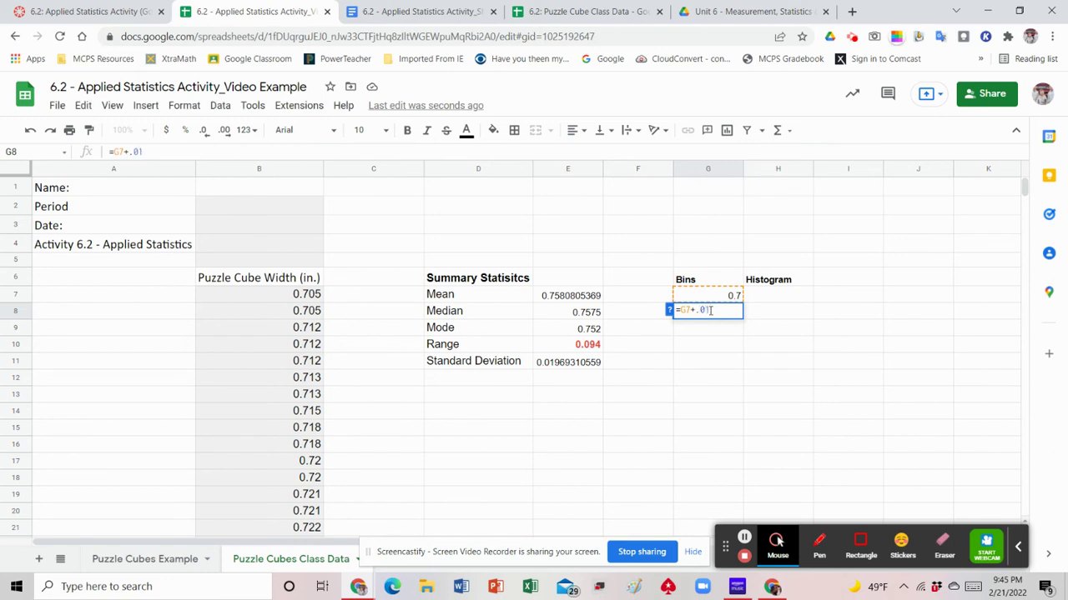
{"action": "key", "text": "Return"}
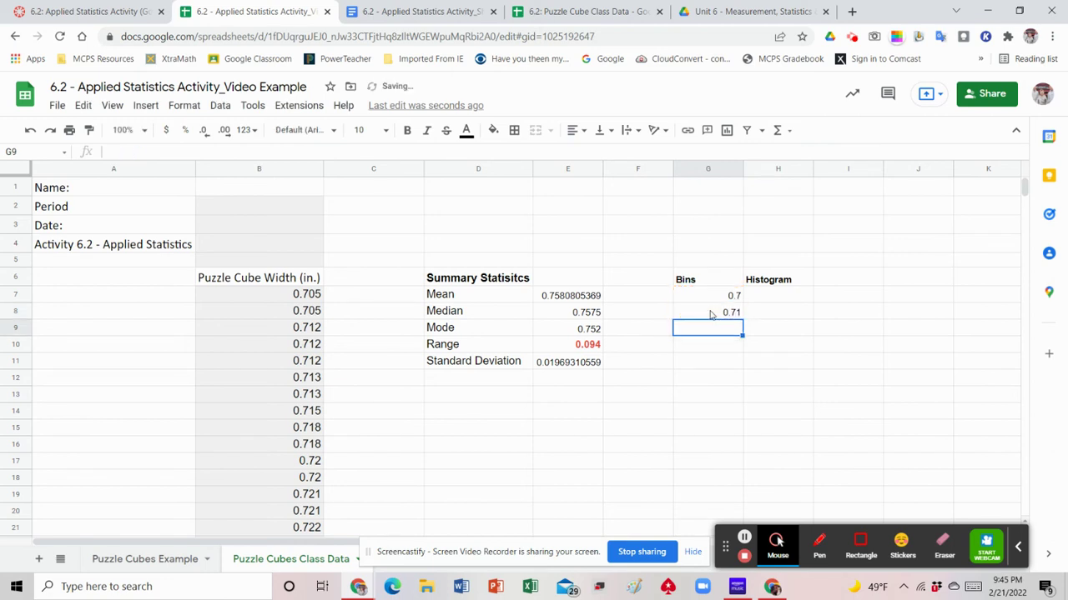
Fill the bin formula from G8 down the Bins column to G22.
{"action": "left_click", "coordinate": [714, 316]}
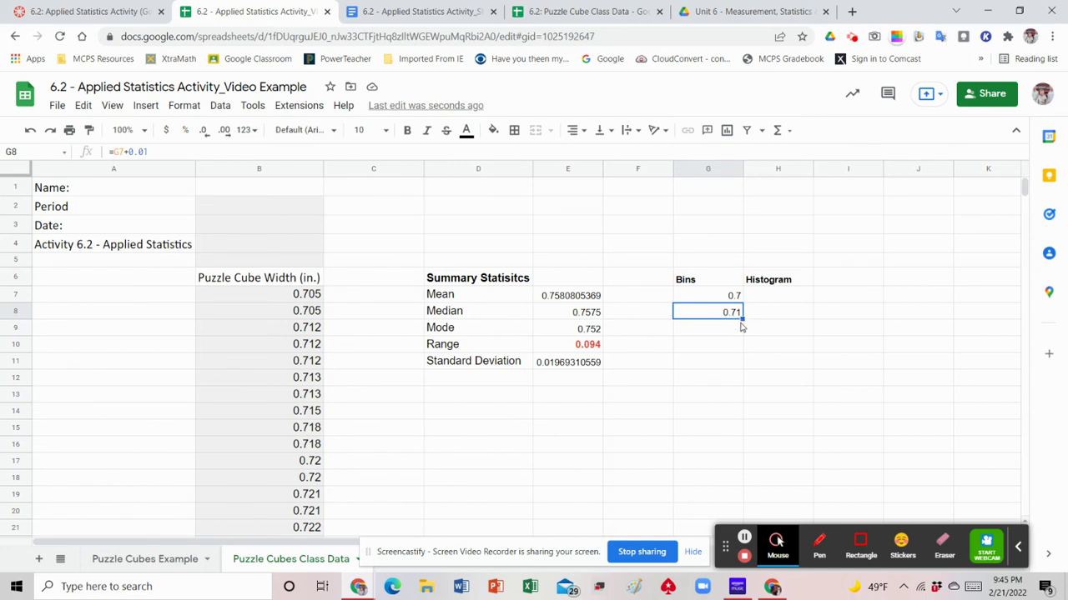
{"action": "left_click_drag", "start_coordinate": [741, 317], "coordinate": [718, 432]}
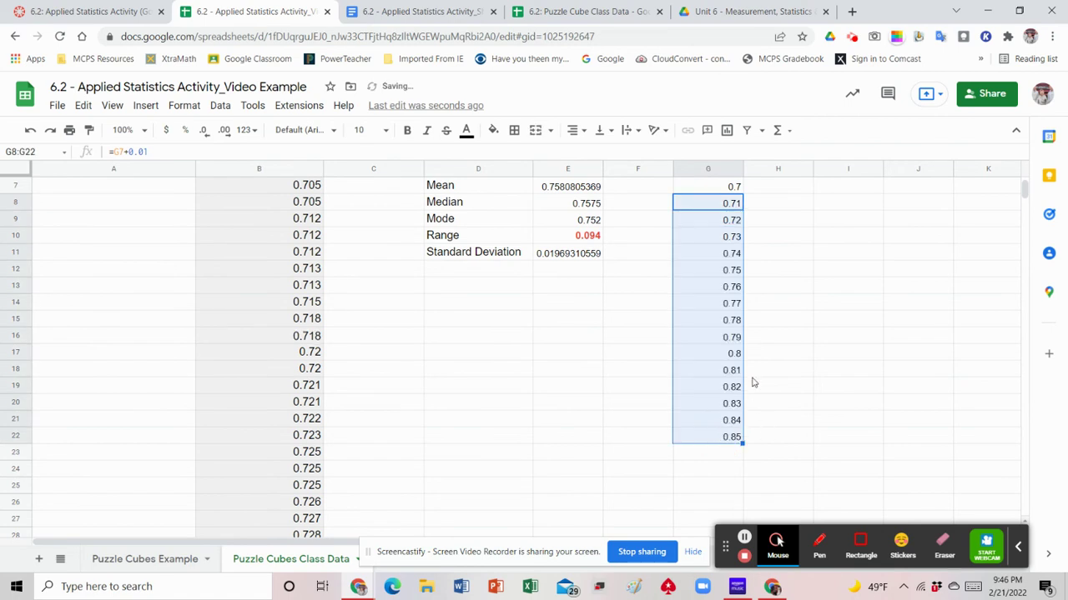
{"action": "scroll", "coordinate": [770, 267], "scroll_direction": "up", "scroll_amount": 2}
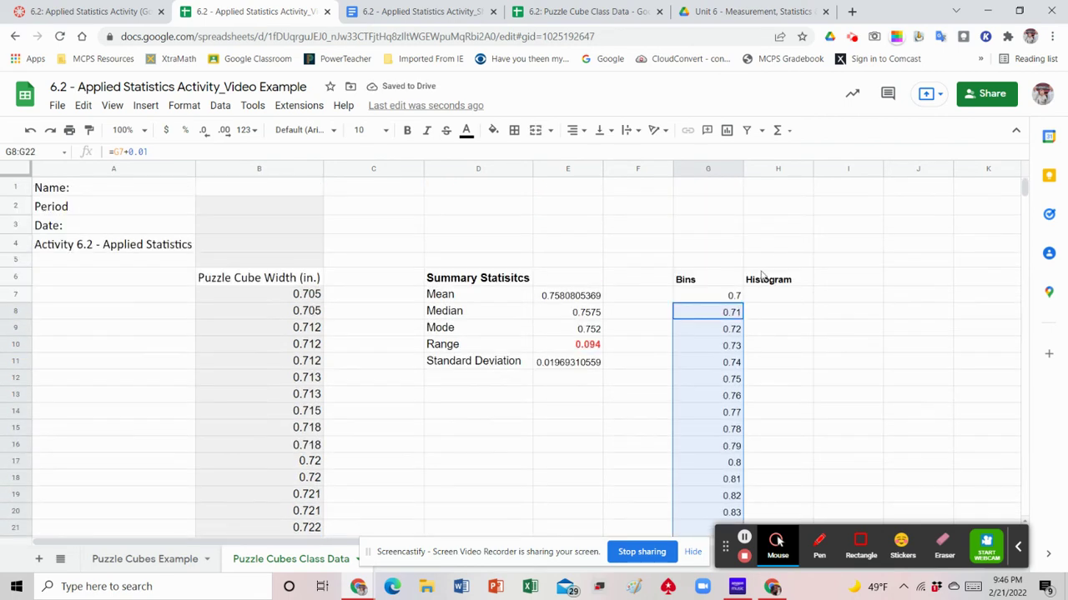
{"action": "scroll", "coordinate": [755, 281], "scroll_direction": "down", "scroll_amount": 1}
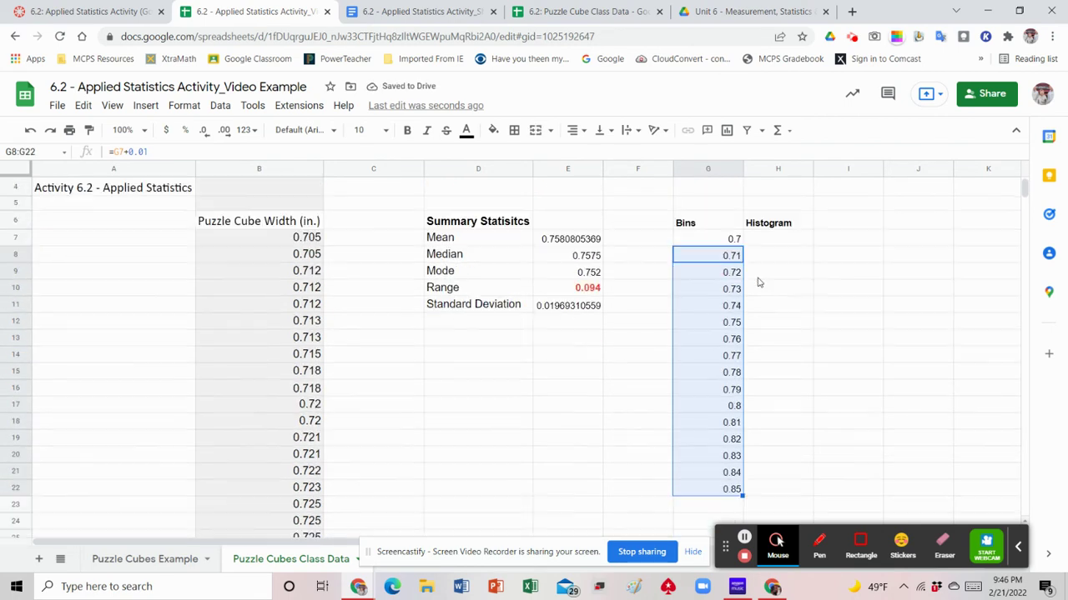
Clear the surplus bins above 0.8 in G18:G22.
{"action": "left_click", "coordinate": [717, 424]}
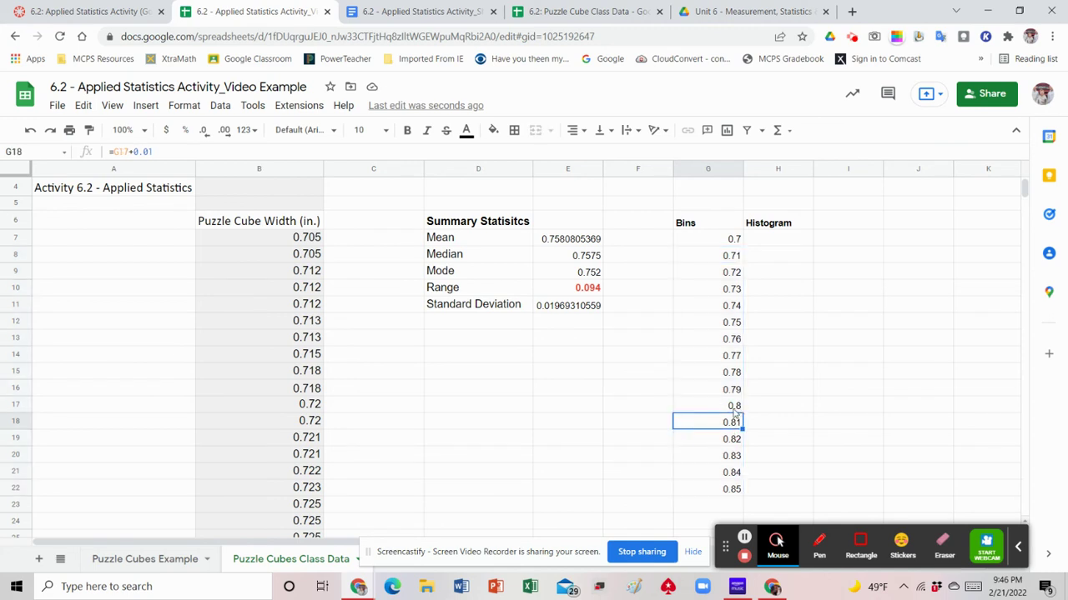
{"action": "left_click", "coordinate": [713, 424]}
{"action": "left_click_drag", "start_coordinate": [713, 424], "coordinate": [709, 495]}
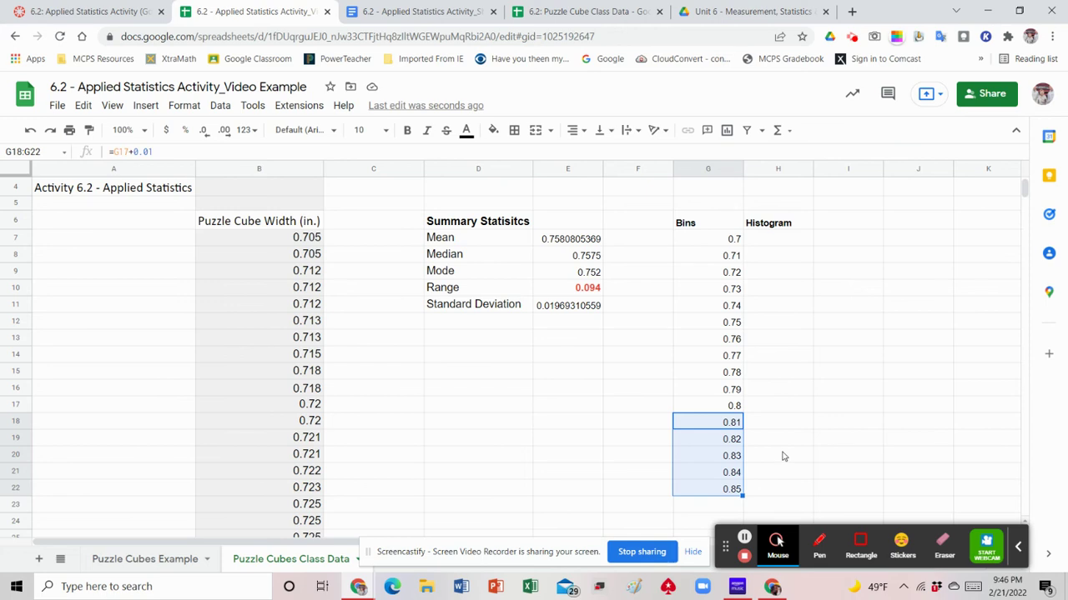
{"action": "key", "text": "Delete"}
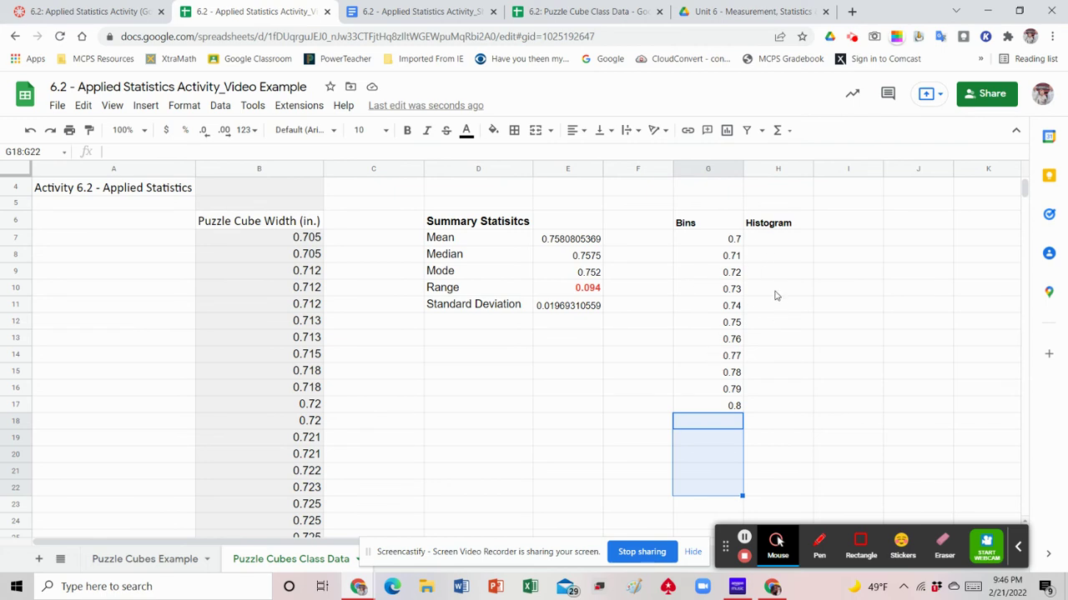
Define the bin values in G7:G17 as a named range called Bins2.
{"action": "left_click", "coordinate": [703, 240]}
{"action": "left_click_drag", "start_coordinate": [703, 240], "coordinate": [717, 406]}
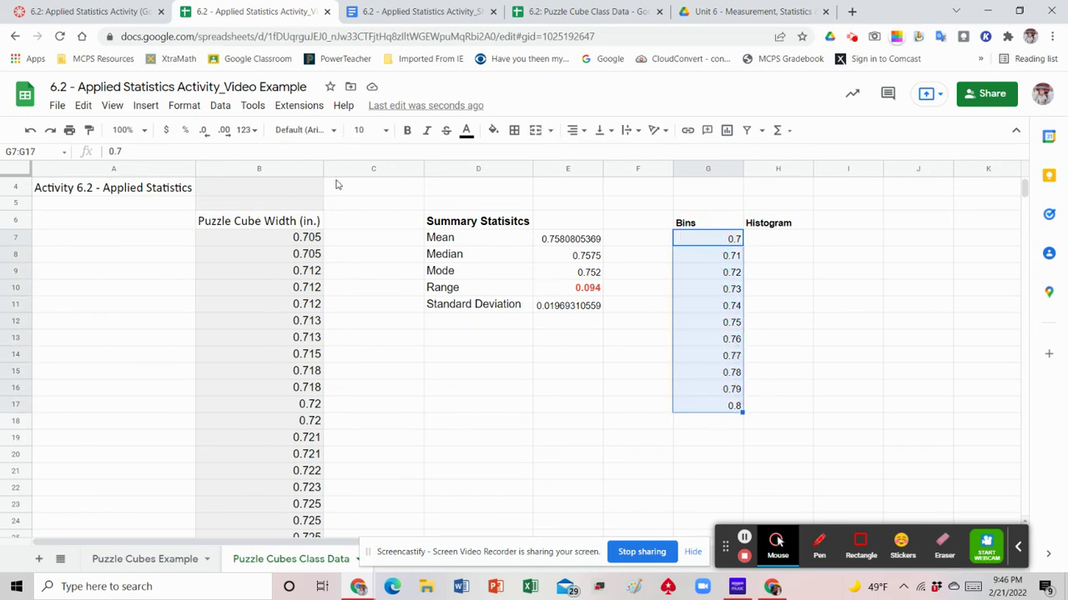
{"action": "left_click", "coordinate": [221, 106]}
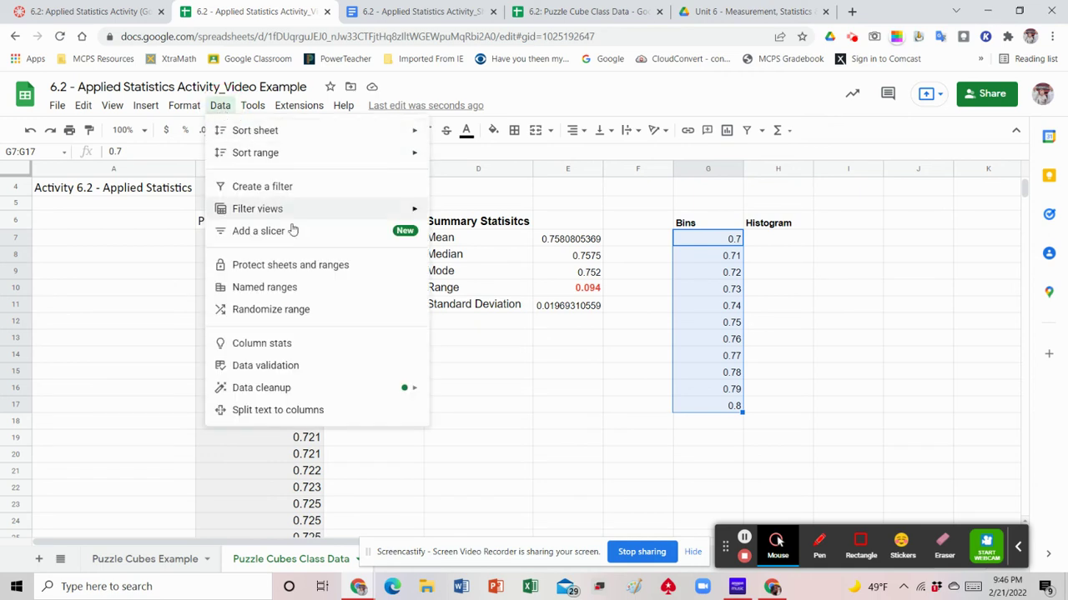
{"action": "left_click", "coordinate": [296, 287]}
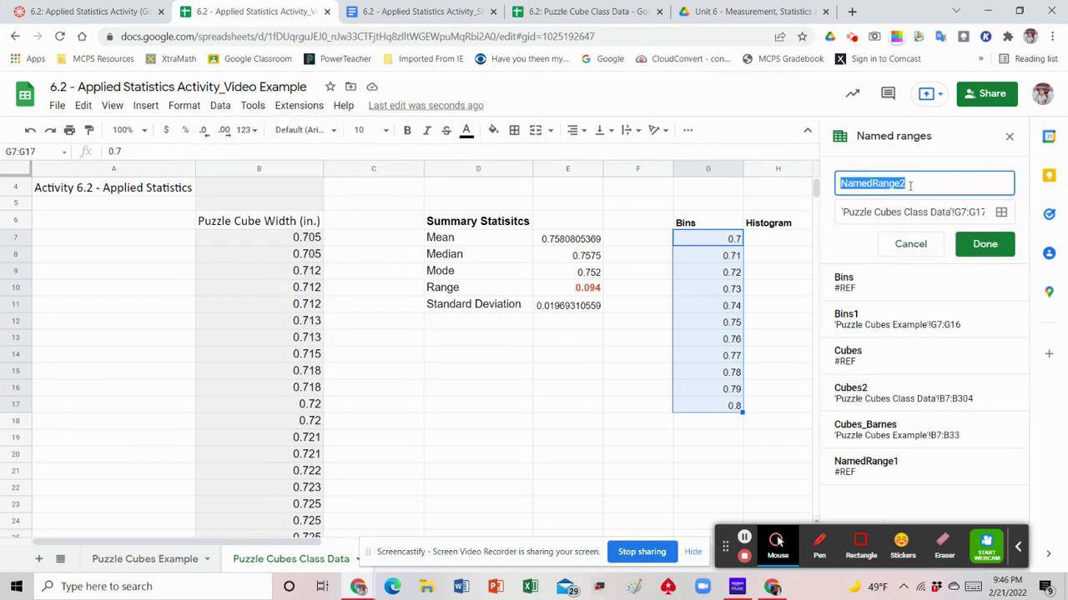
{"action": "type", "text": "Bin"}
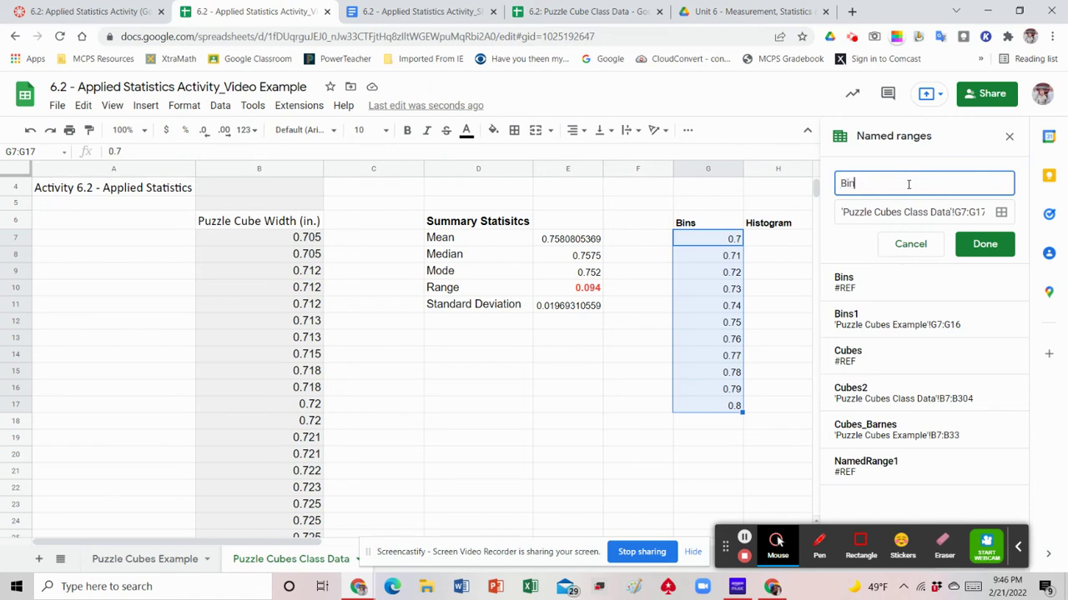
{"action": "type", "text": "s"}
{"action": "left_click", "coordinate": [987, 246]}
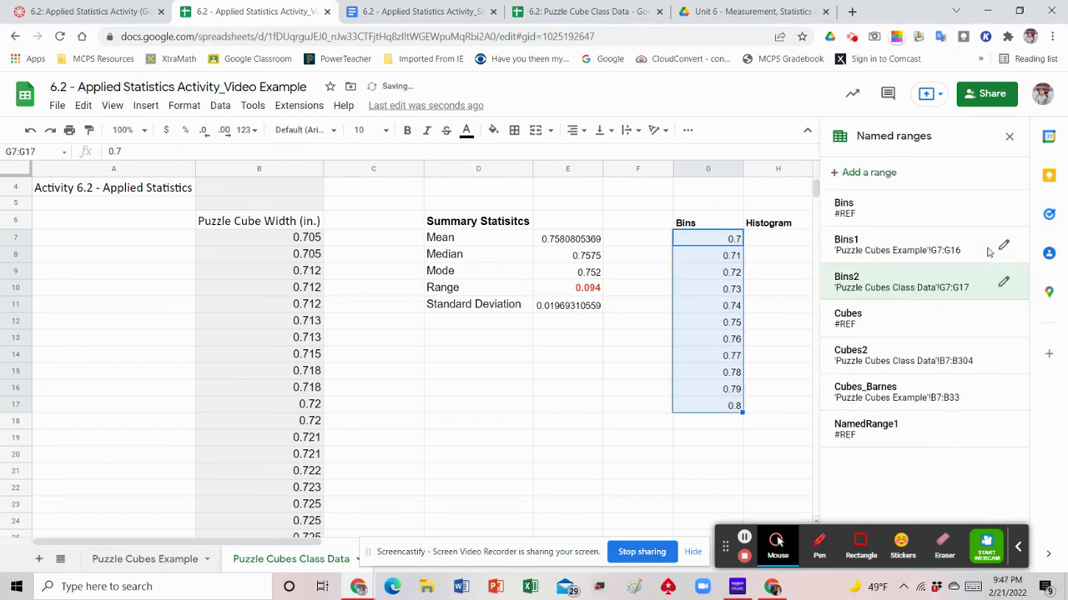
{"action": "left_click", "coordinate": [1010, 137]}
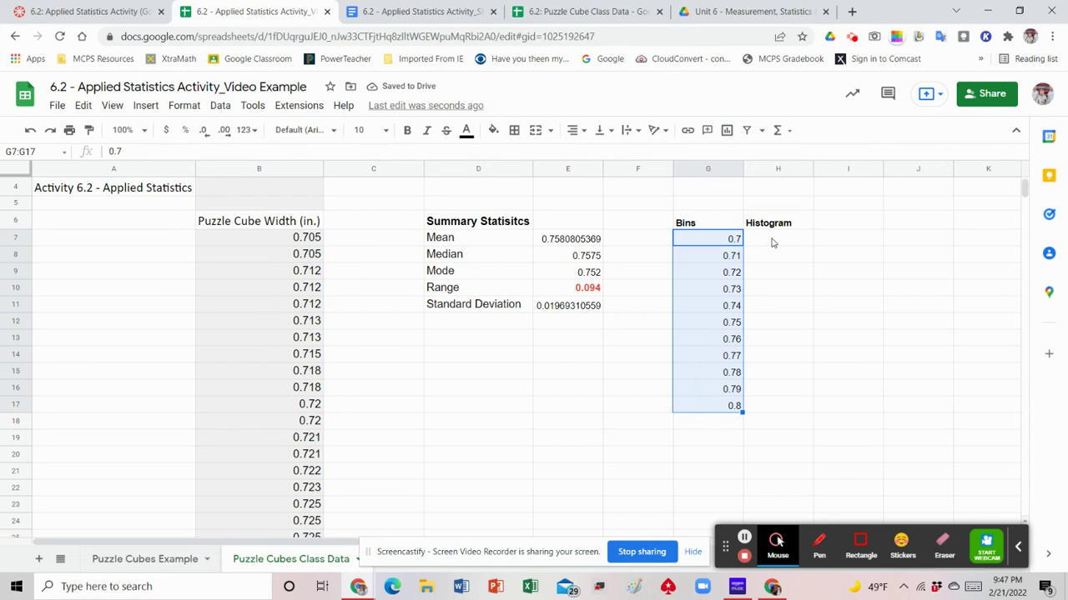
Calculate the bin frequencies from H7 downward with the array formula =ArrayFormula(FREQUENCY(Cubes2,Bins2)).
{"action": "left_click", "coordinate": [772, 241]}
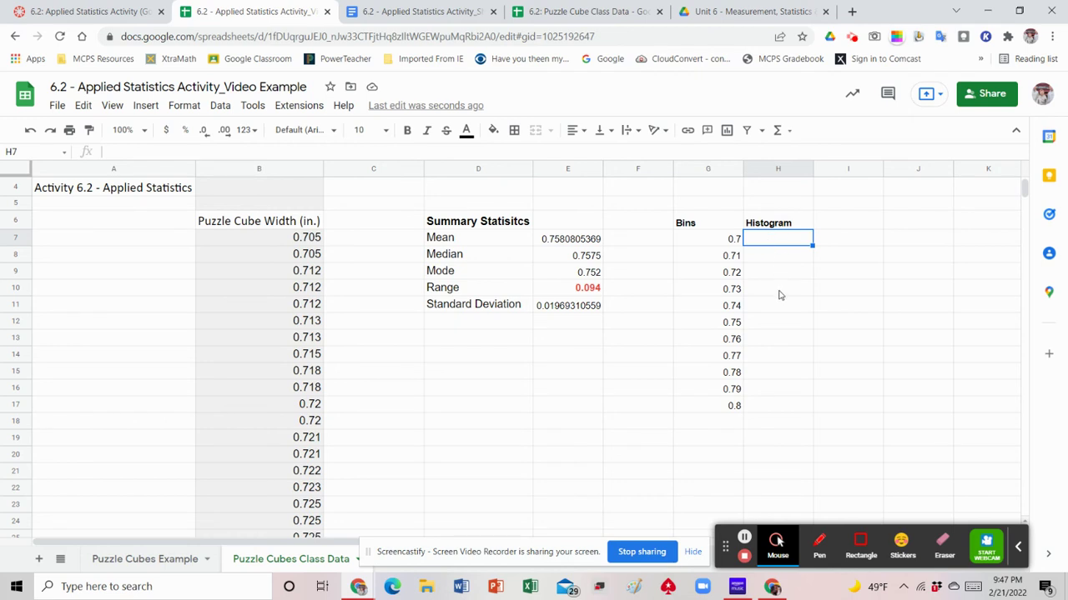
{"action": "type", "text": "="}
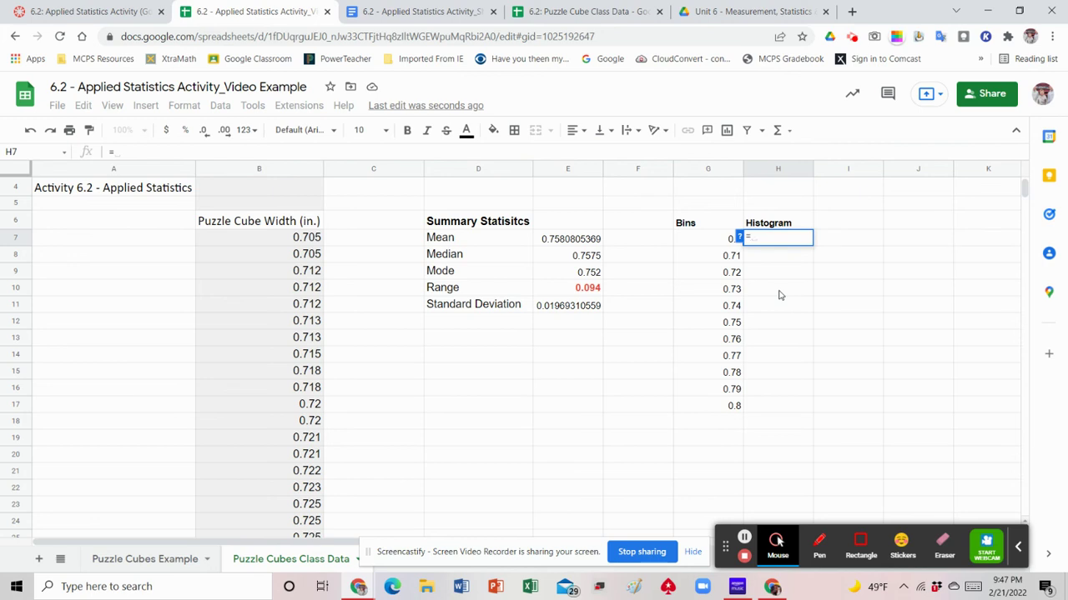
{"action": "type", "text": "F"}
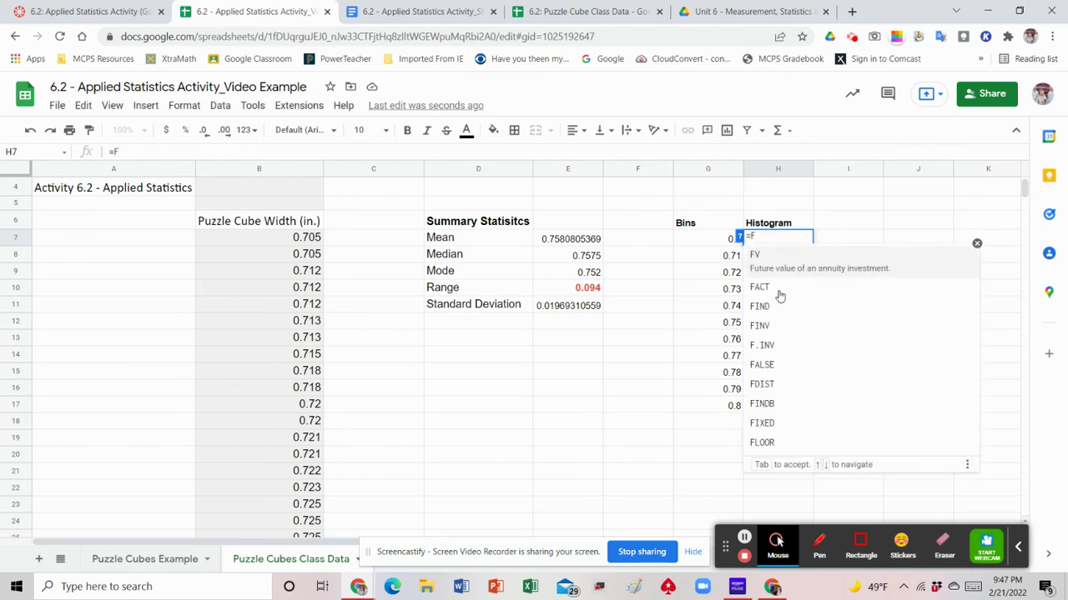
{"action": "type", "text": "re"}
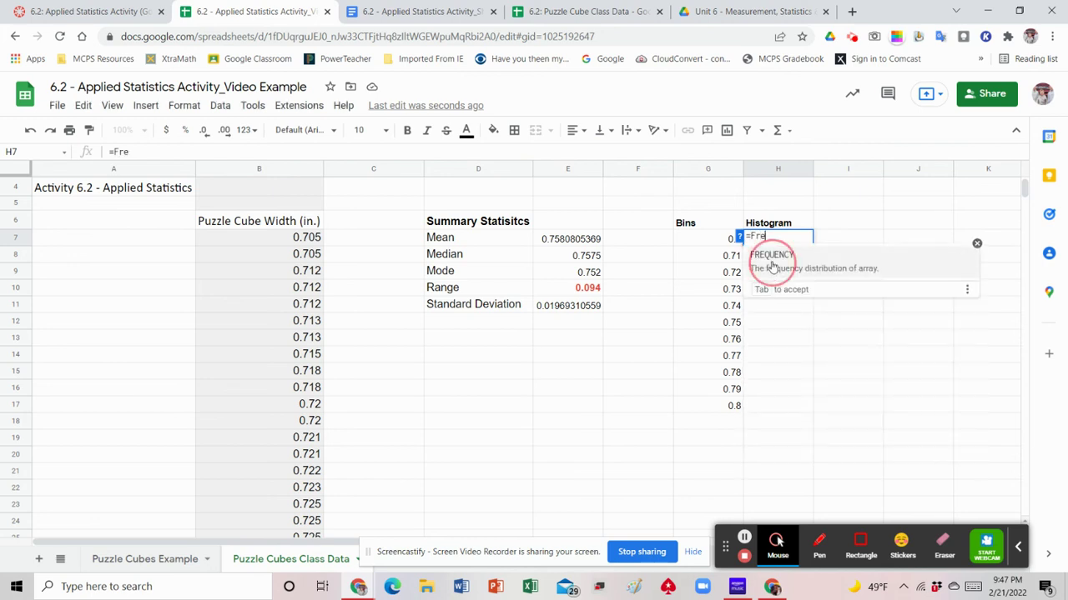
{"action": "left_click", "coordinate": [772, 266]}
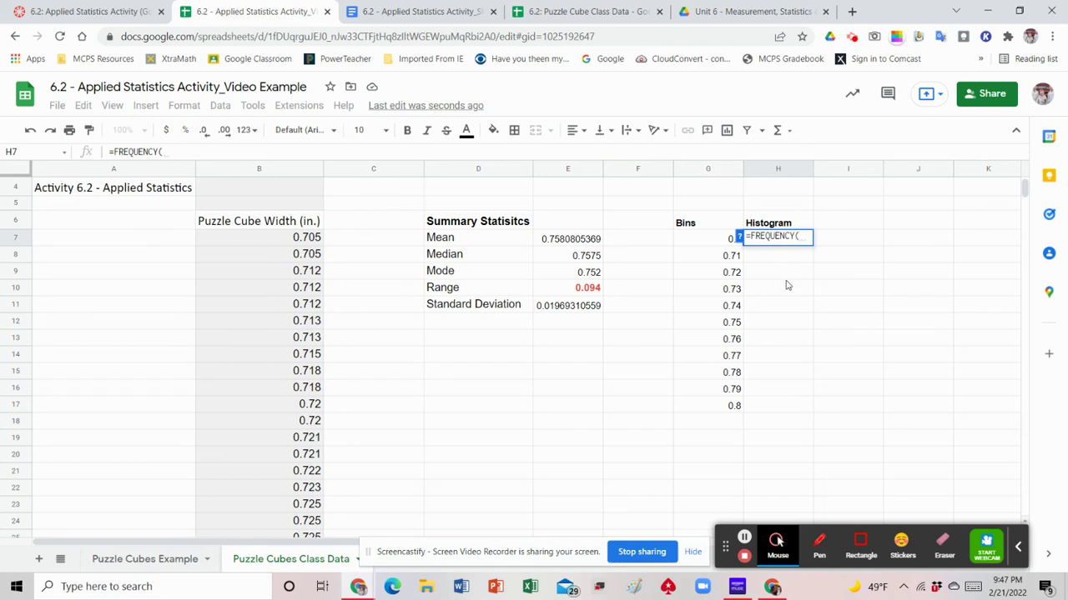
{"action": "type", "text": "Cub"}
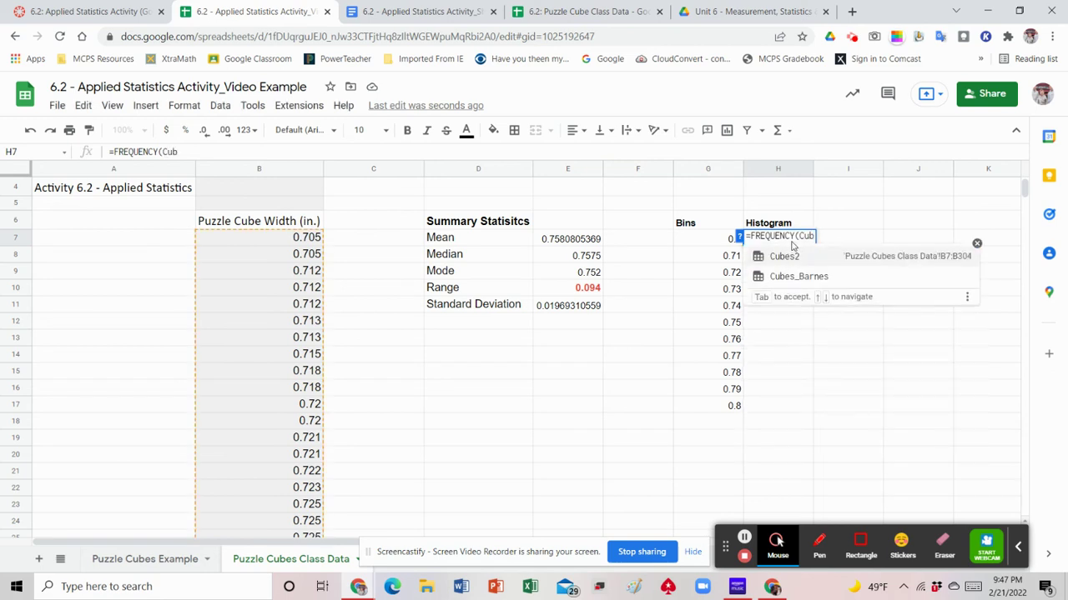
{"action": "left_click", "coordinate": [787, 259]}
{"action": "type", "text": ",Bin"}
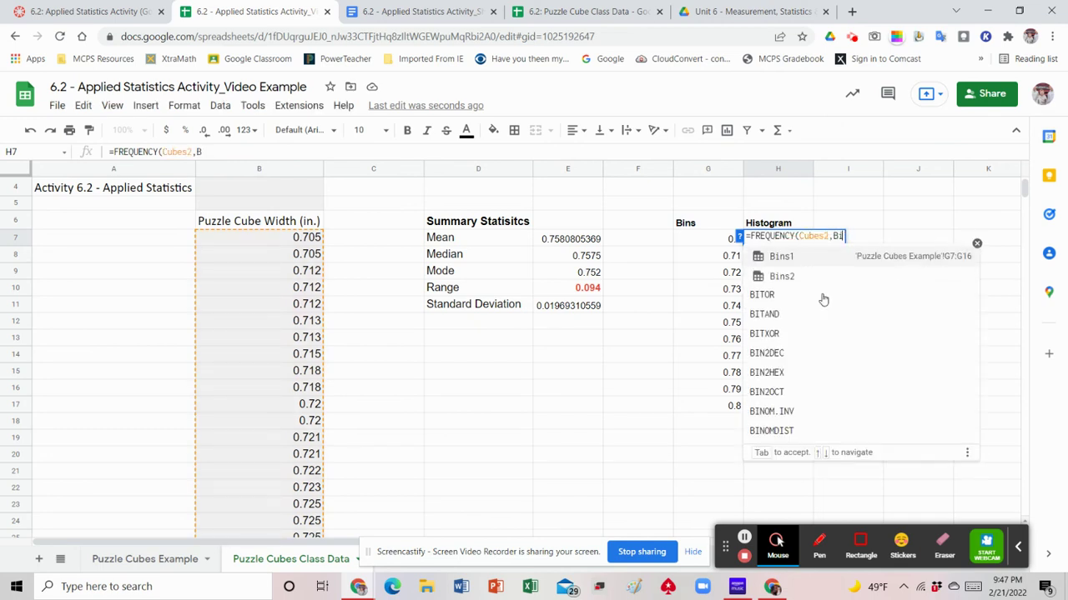
{"action": "left_click", "coordinate": [808, 280]}
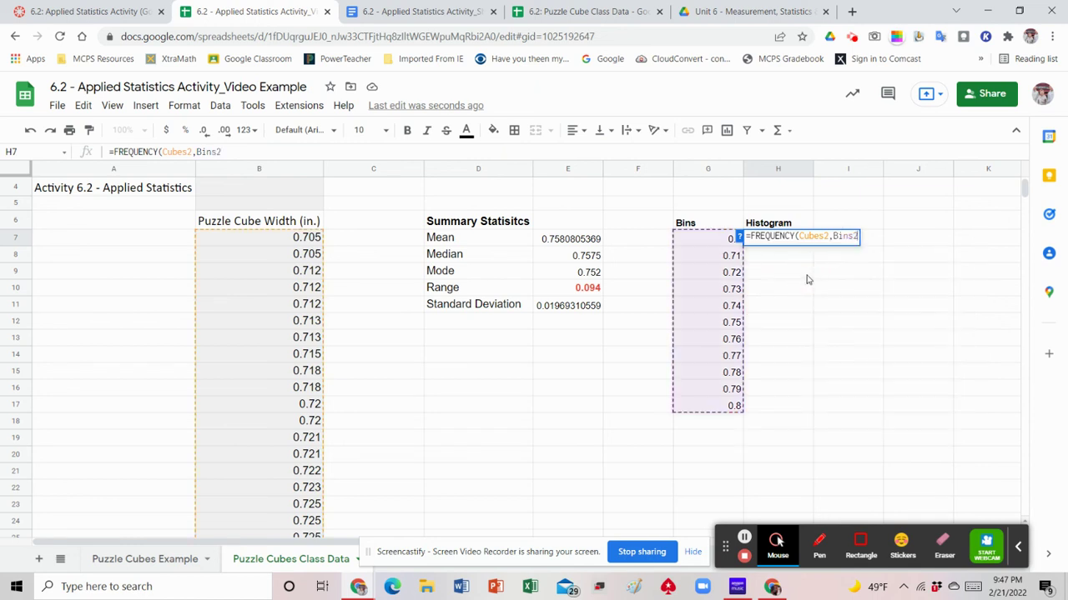
{"action": "type", "text": ")"}
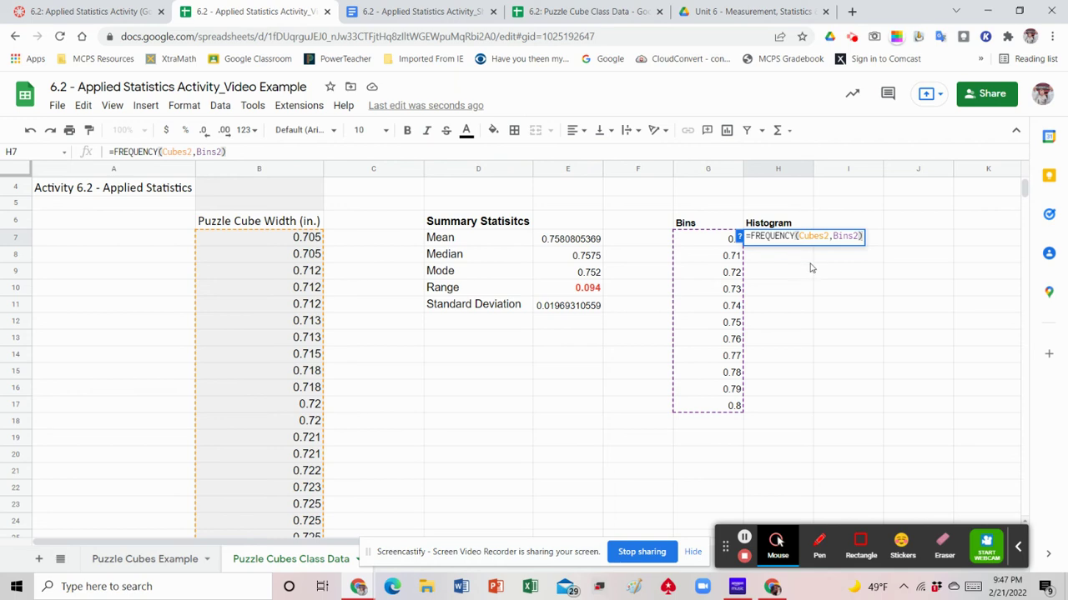
{"action": "key", "text": "ctrl+shift+Return"}
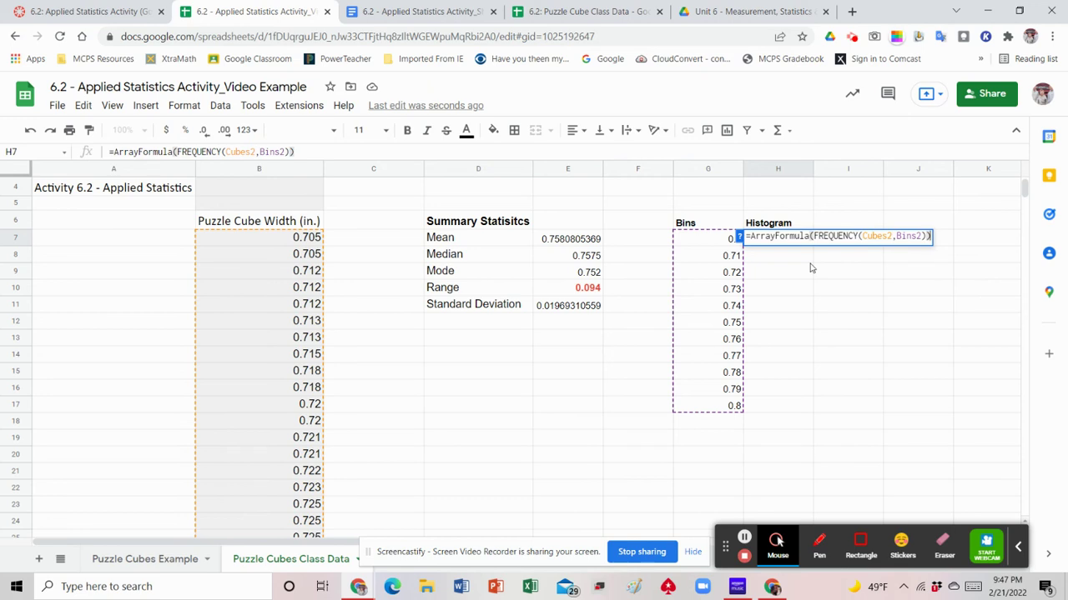
{"action": "key", "text": "Return"}
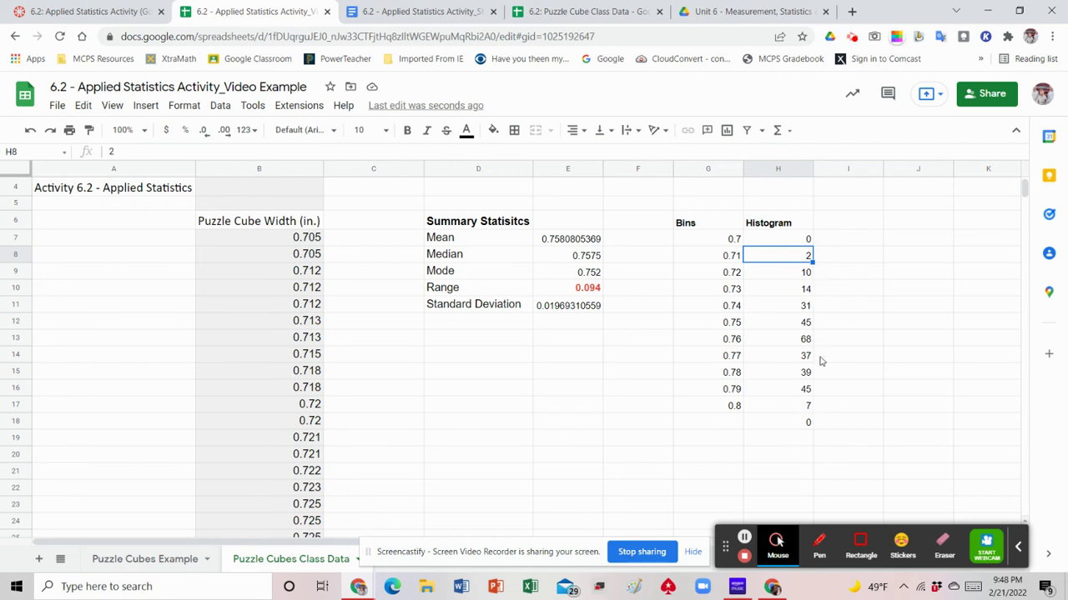
Insert a column chart from the bins and frequencies in G7:H17.
{"action": "left_click", "coordinate": [798, 442]}
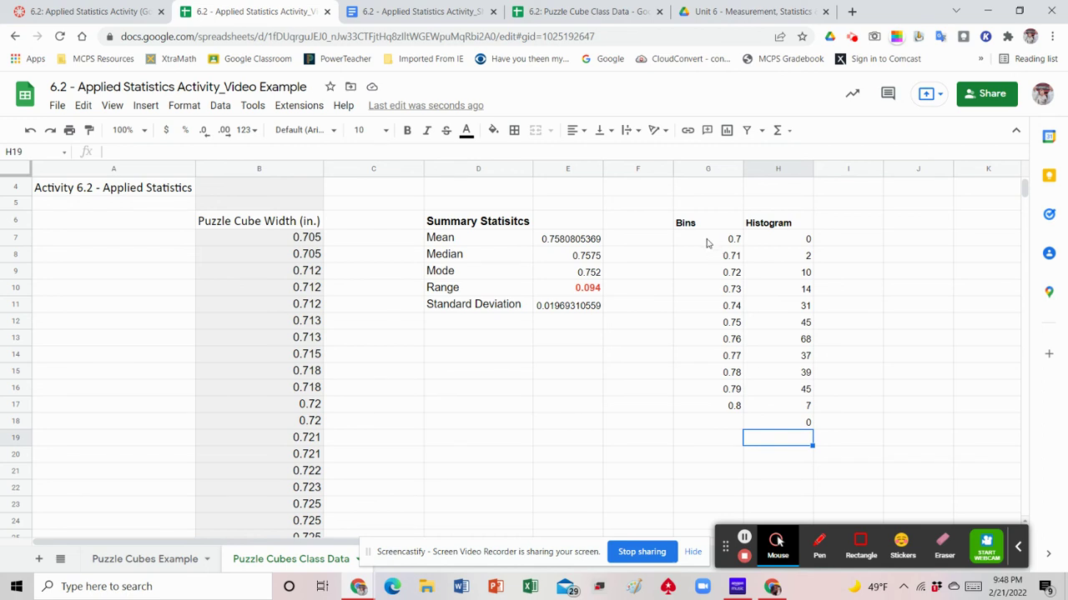
{"action": "left_click_drag", "start_coordinate": [711, 243], "coordinate": [772, 407]}
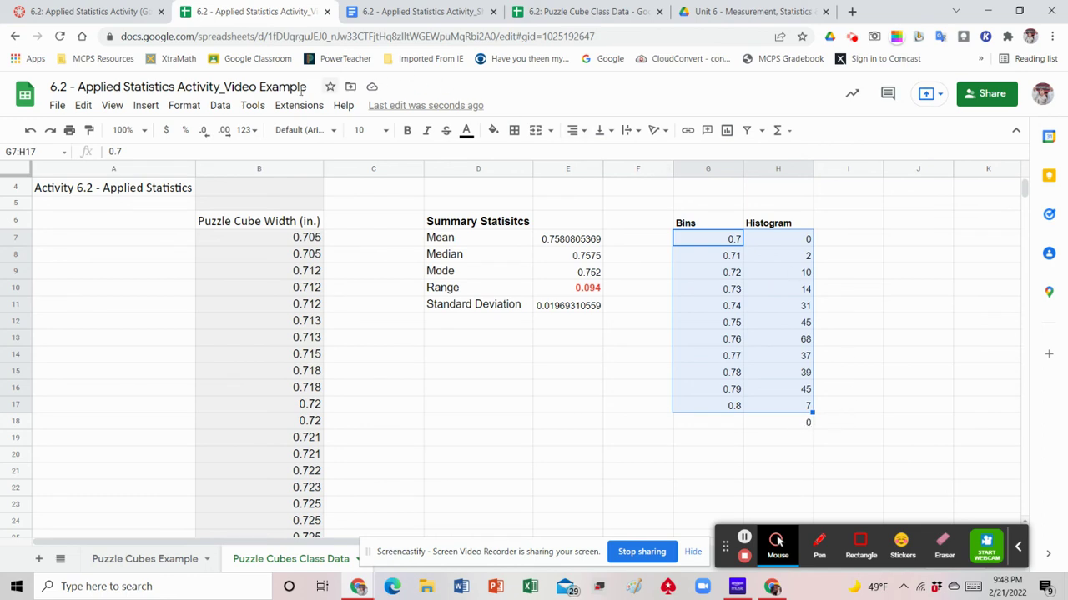
{"action": "left_click", "coordinate": [145, 106]}
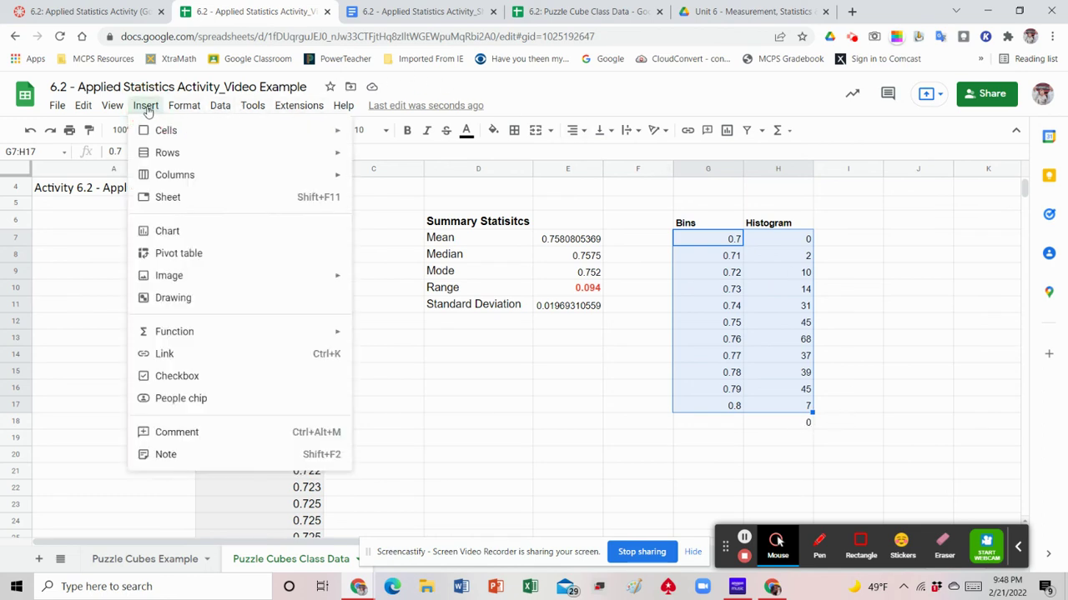
{"action": "left_click", "coordinate": [204, 238]}
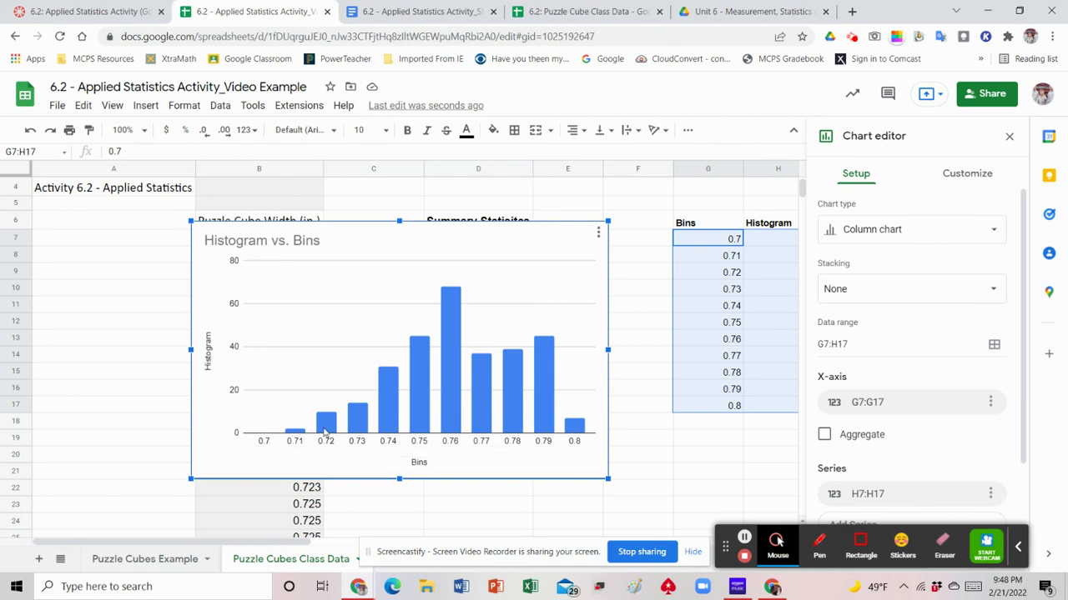
Change the chart title to Puzzle Cube Class Data Histogram.
{"action": "left_click", "coordinate": [325, 245]}
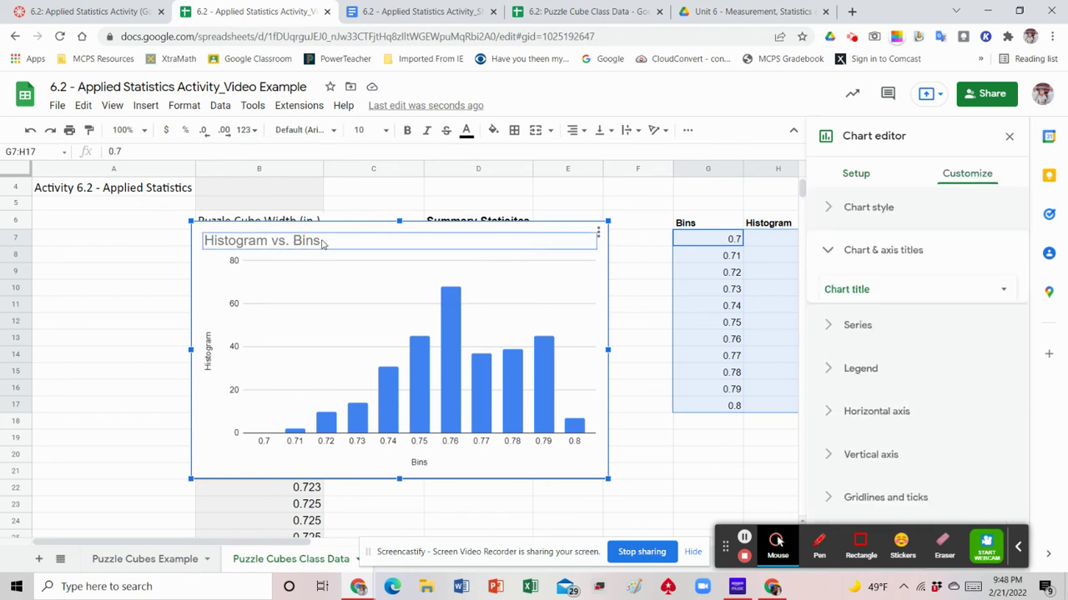
{"action": "left_click", "coordinate": [321, 241]}
{"action": "left_click", "coordinate": [321, 240]}
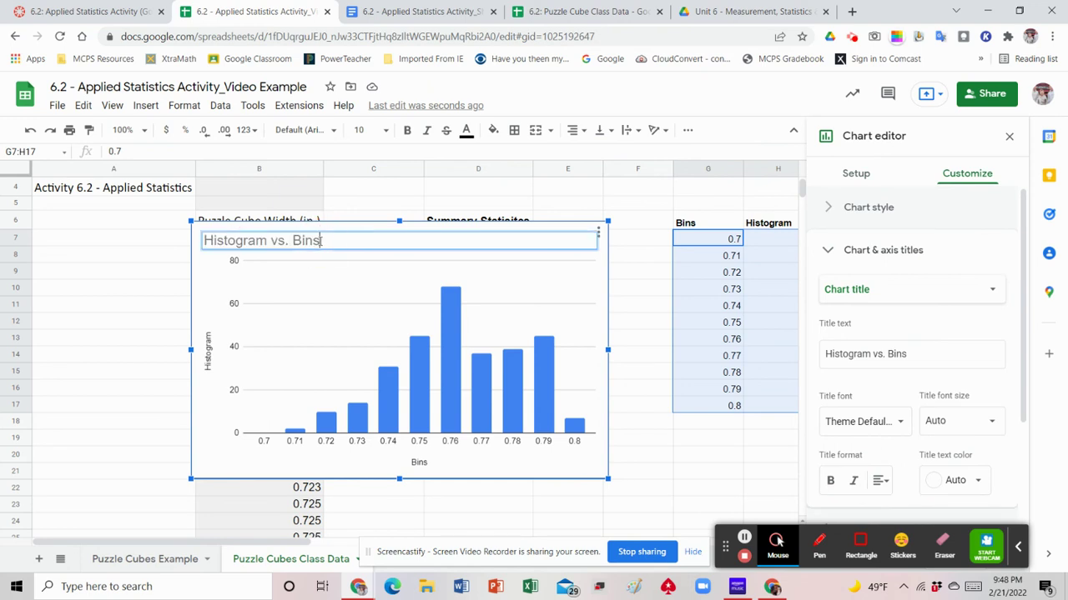
{"action": "key", "text": "BackSpace"}
{"action": "key", "text": "BackSpace"}
{"action": "key", "text": "BackSpace"}
{"action": "key", "text": "BackSpace"}
{"action": "key", "text": "Left"}
{"action": "key", "text": "Left"}
{"action": "key", "text": "Left"}
{"action": "key", "text": "Left"}
{"action": "key", "text": "Left"}
{"action": "key", "text": "Left"}
{"action": "key", "text": "Left"}
{"action": "key", "text": "Left"}
{"action": "key", "text": "Left"}
{"action": "type", "text": "P"}
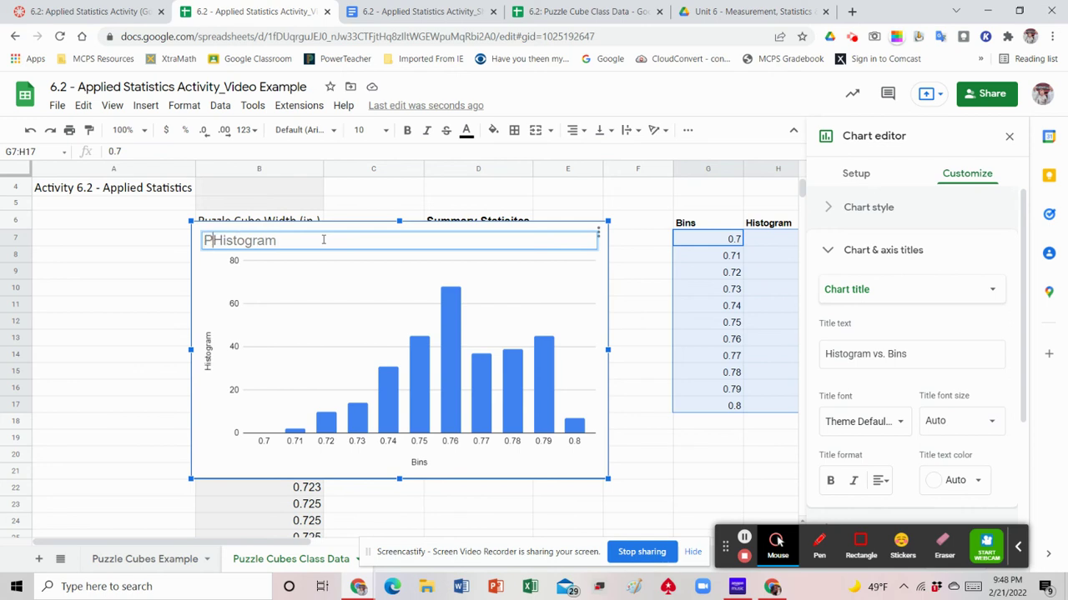
{"action": "type", "text": "uzzle Cu"}
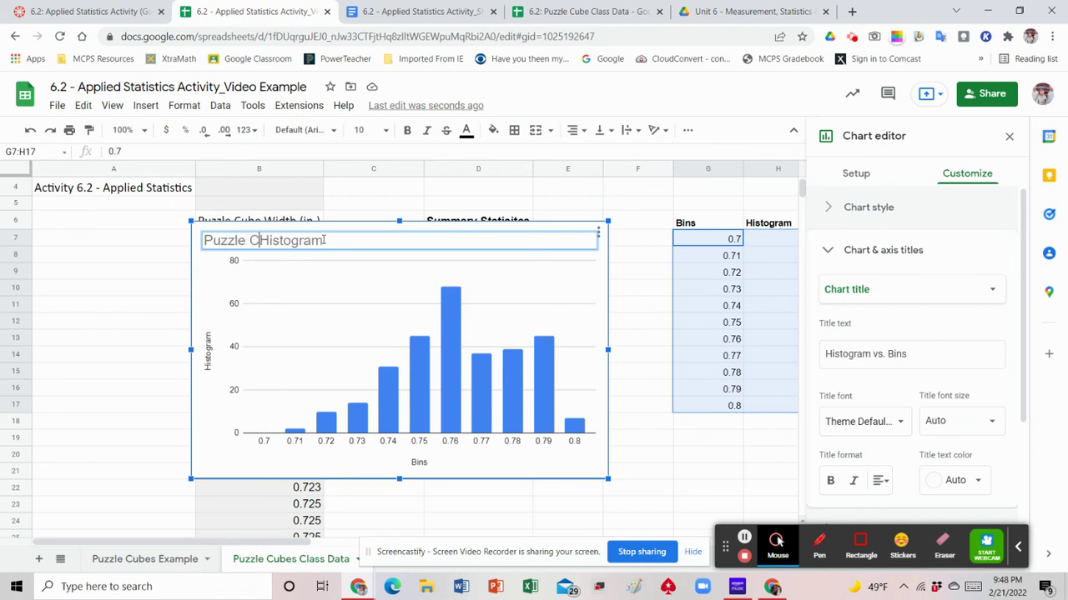
{"action": "type", "text": "be Class "}
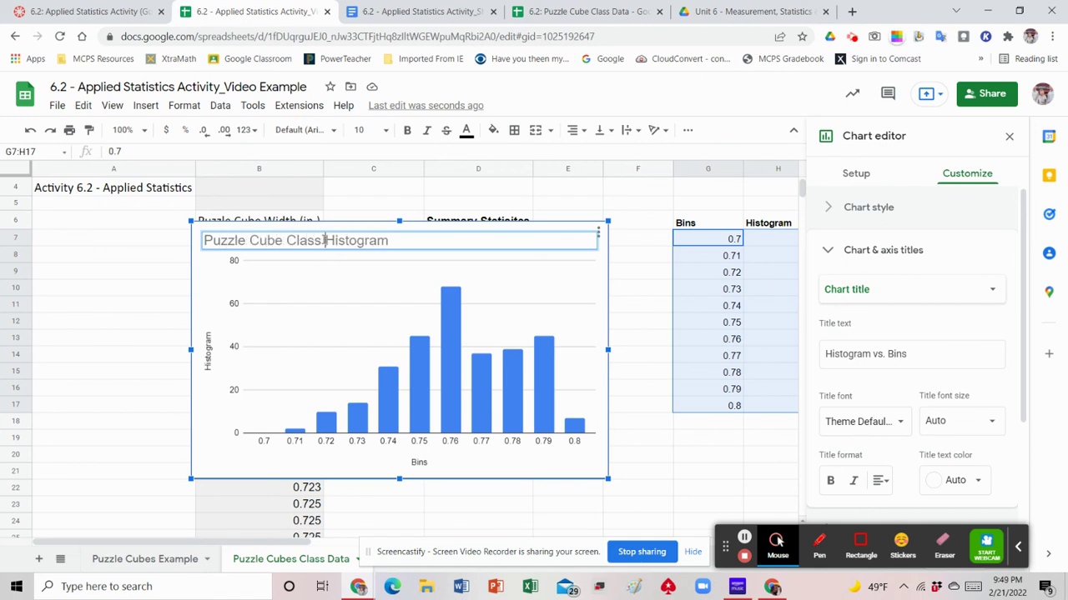
{"action": "type", "text": "Data"}
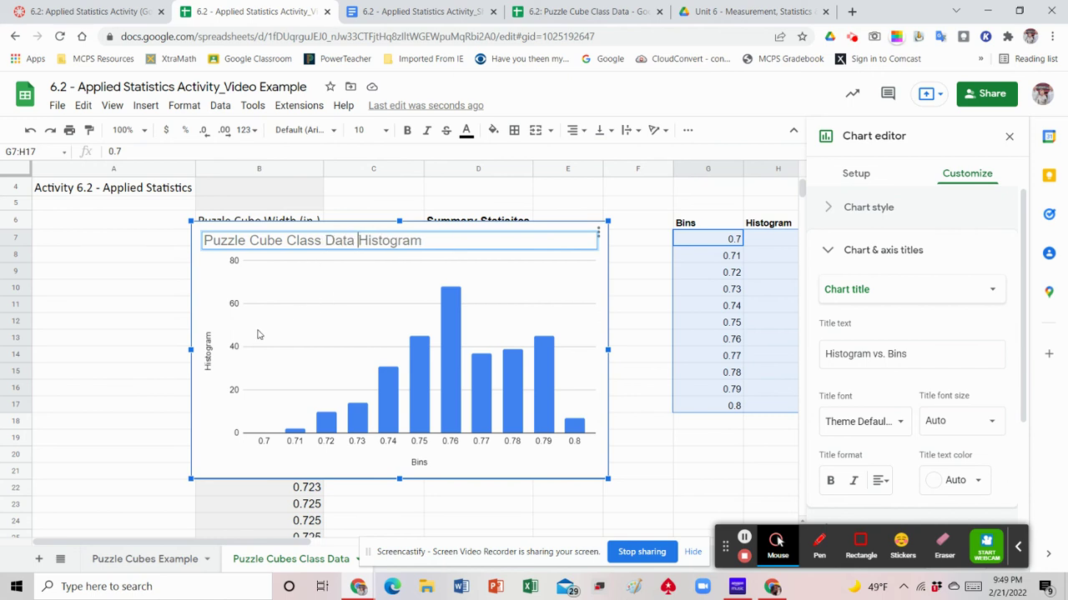
Set the chart's vertical axis title to Frequency.
{"action": "left_click", "coordinate": [209, 368]}
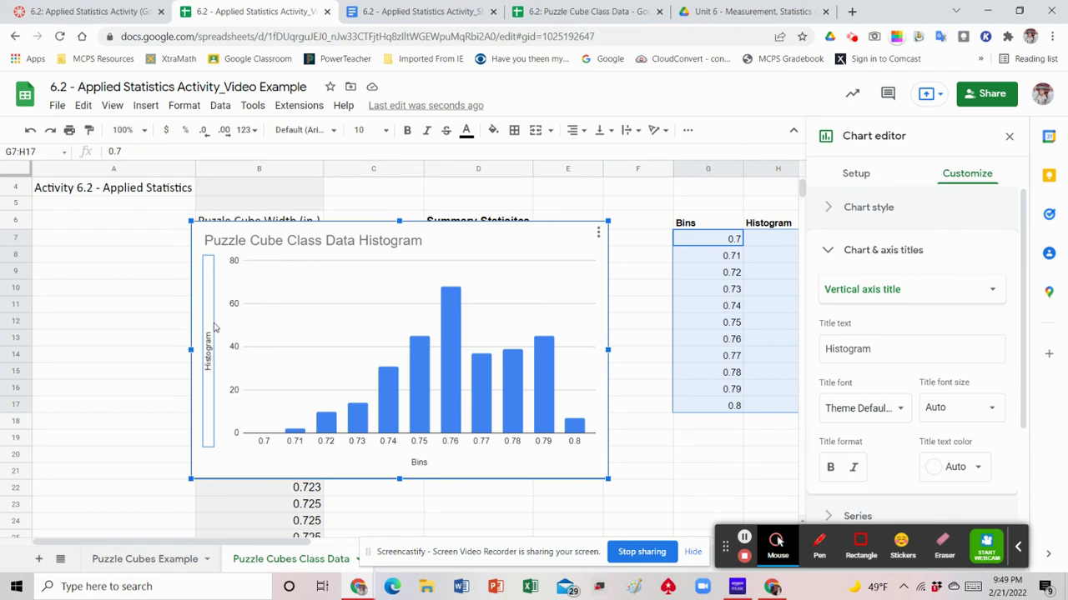
{"action": "double_click", "coordinate": [207, 357]}
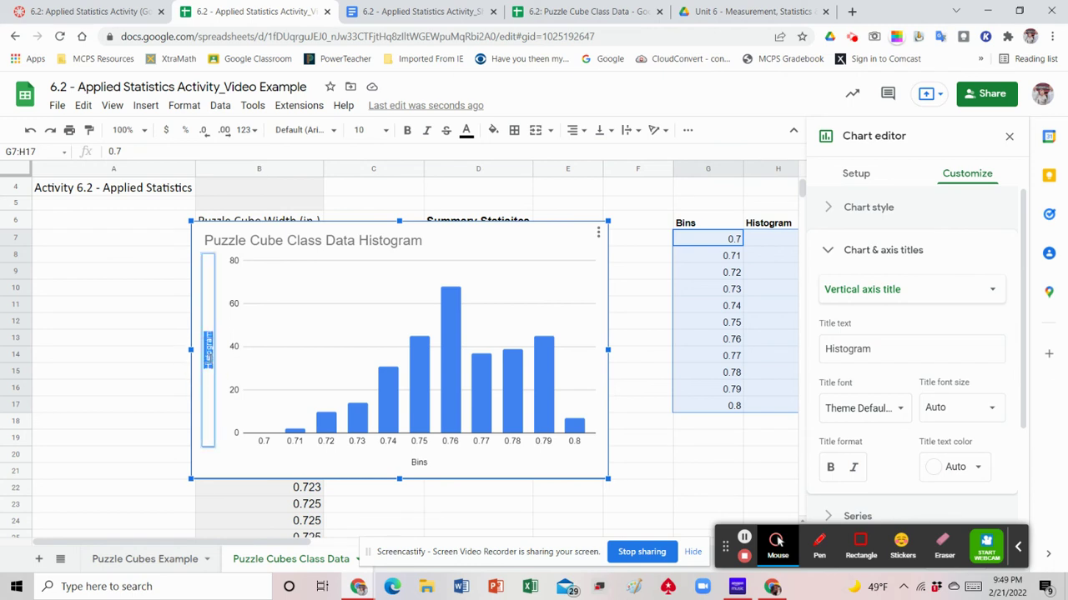
{"action": "key", "text": "BackSpace"}
{"action": "type", "text": "Frequency"}
Set the chart's horizontal axis title to Puzzle Cubes, matching the histogram on the Puzzle Cubes Example sheet.
{"action": "left_click", "coordinate": [451, 463]}
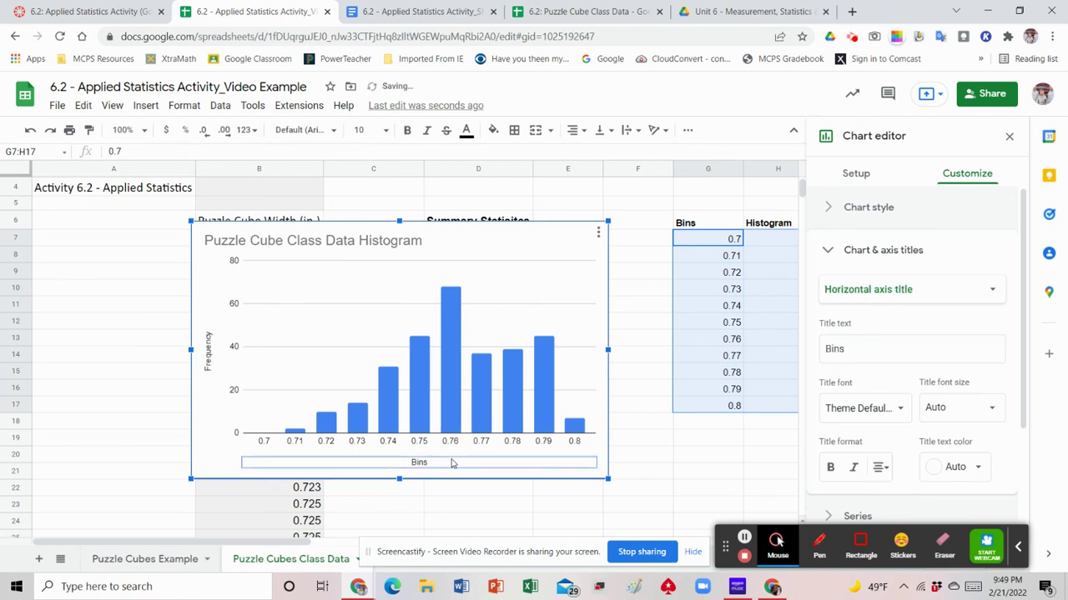
{"action": "left_click", "coordinate": [154, 561]}
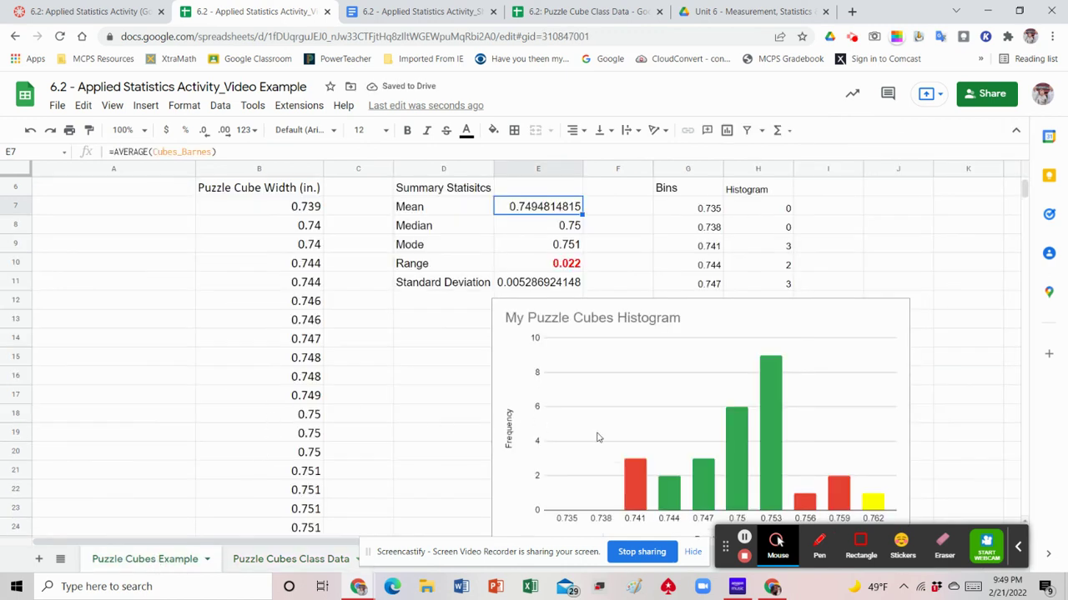
{"action": "scroll", "coordinate": [596, 437], "scroll_direction": "down", "scroll_amount": 1}
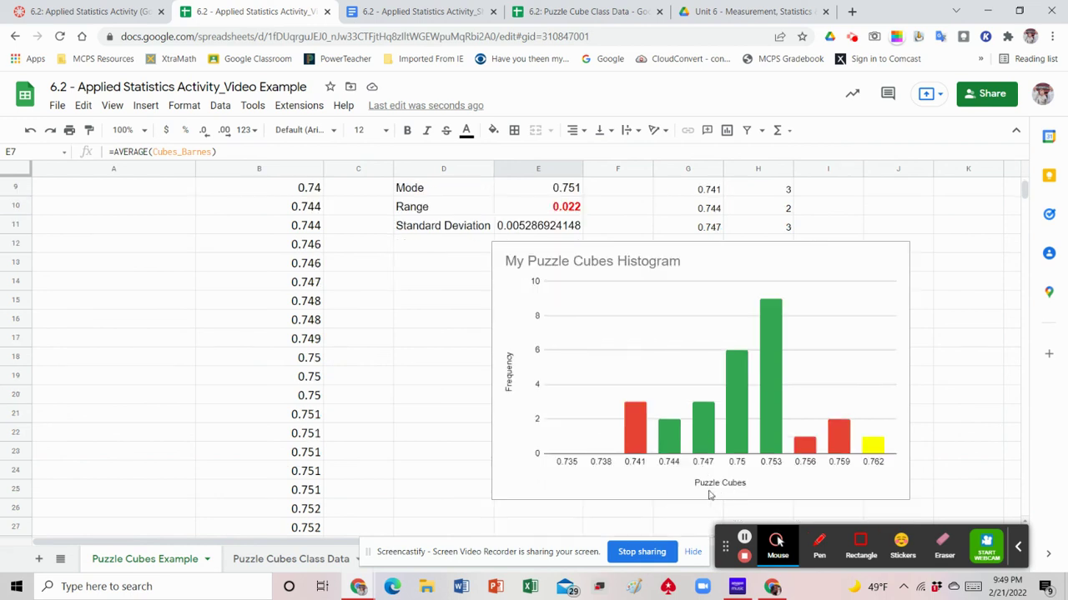
{"action": "left_click", "coordinate": [267, 558]}
{"action": "left_click", "coordinate": [421, 467]}
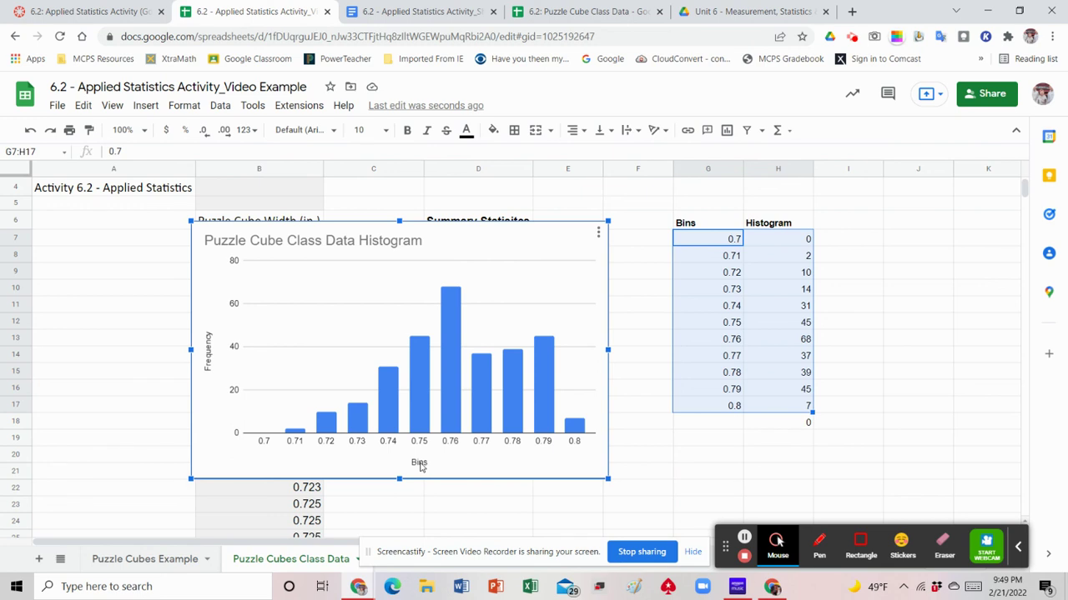
{"action": "double_click", "coordinate": [420, 463]}
{"action": "left_click", "coordinate": [427, 464]}
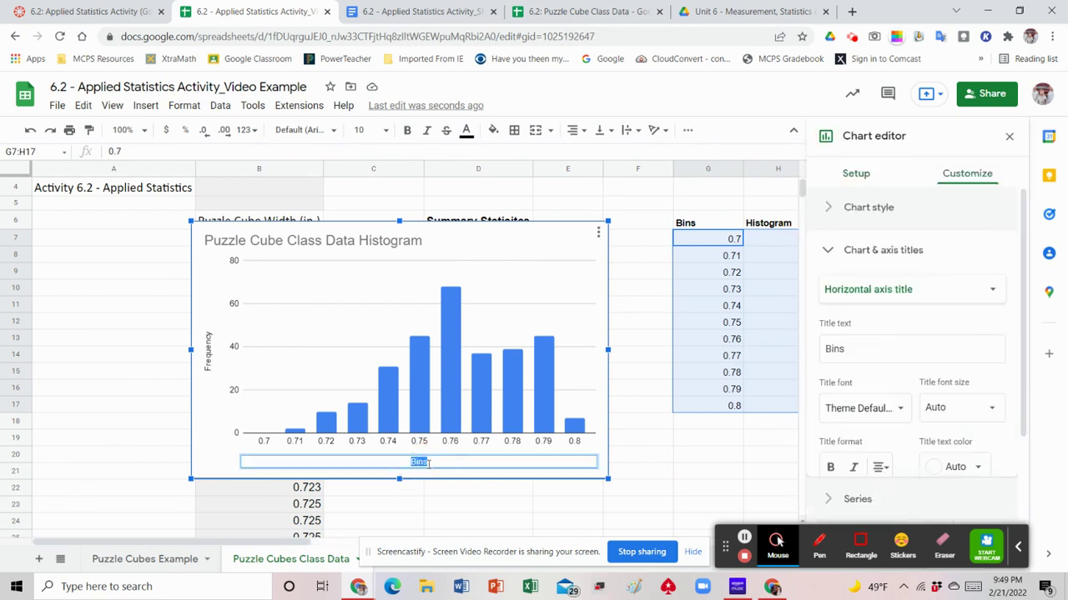
{"action": "type", "text": "Puzz"}
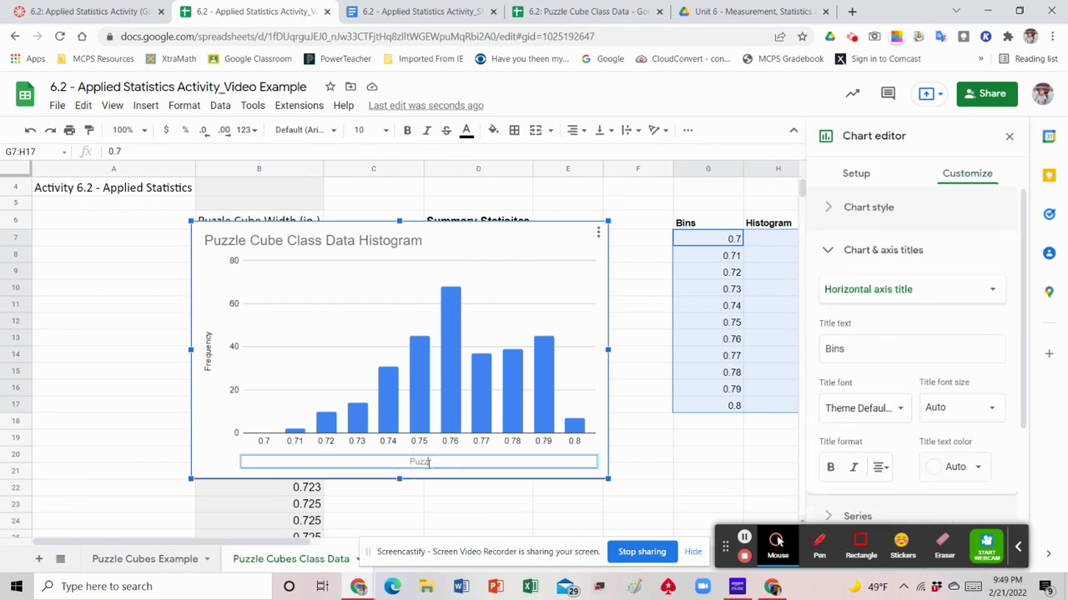
{"action": "type", "text": "le Cubes"}
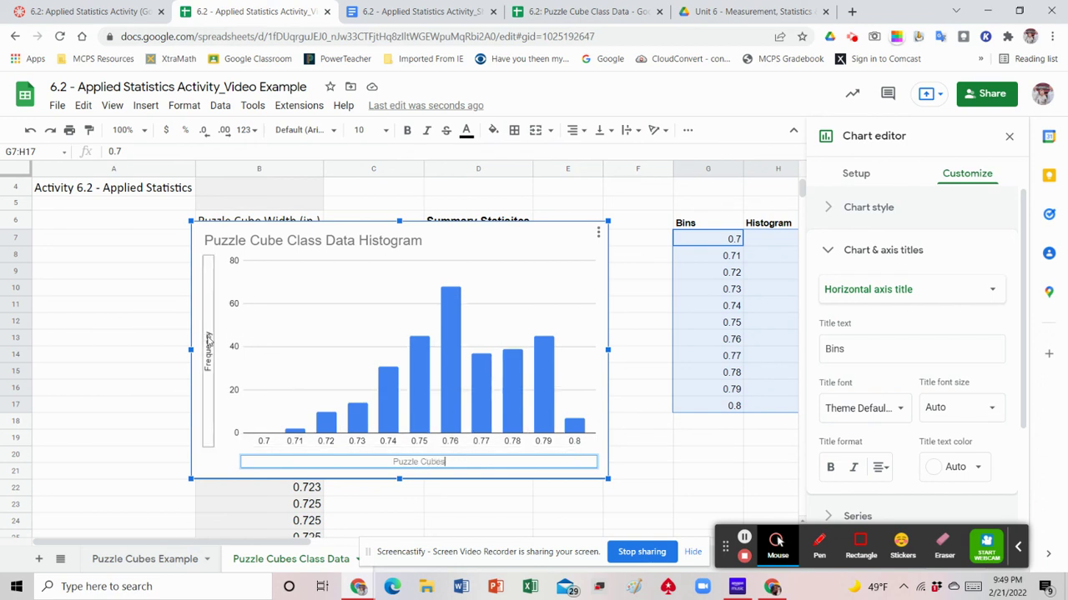
{"action": "left_click", "coordinate": [207, 467]}
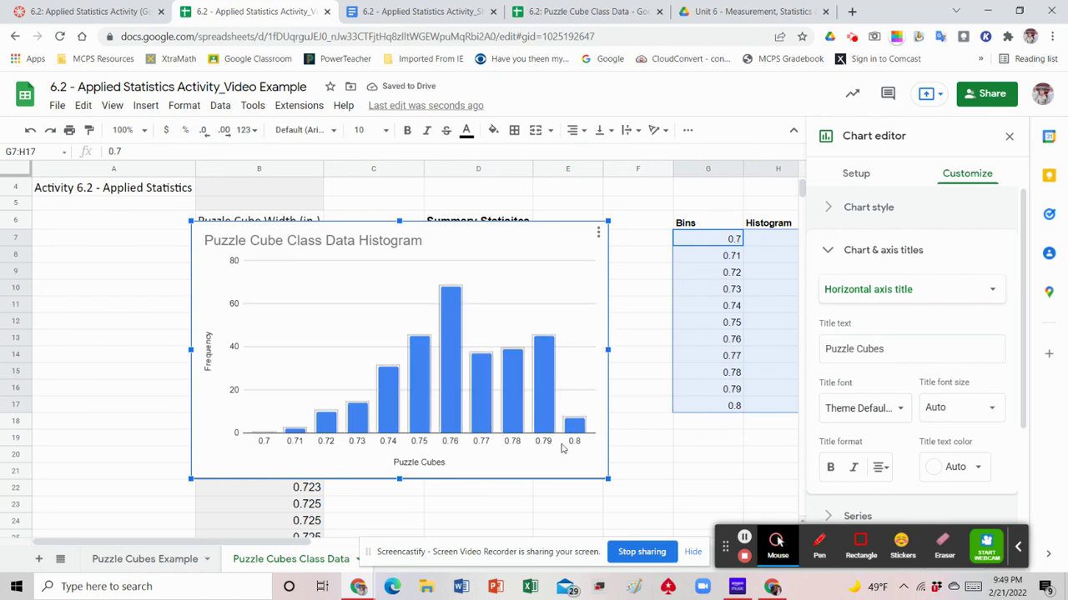
Switch to the activity document in Google Docs and review the questions on the histogram and the mean and standard deviation predictions.
{"action": "left_click", "coordinate": [405, 14]}
{"action": "scroll", "coordinate": [419, 295], "scroll_direction": "down", "scroll_amount": 1}
{"action": "scroll", "coordinate": [419, 295], "scroll_direction": "up", "scroll_amount": 2}
{"action": "scroll", "coordinate": [417, 298], "scroll_direction": "down", "scroll_amount": 4}
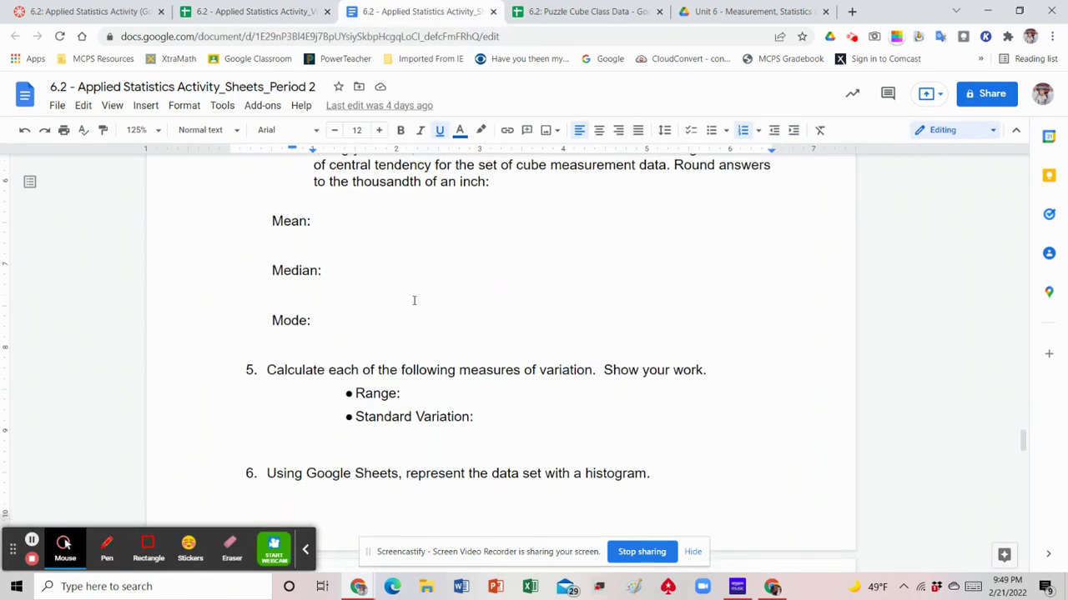
{"action": "scroll", "coordinate": [414, 300], "scroll_direction": "down", "scroll_amount": 3}
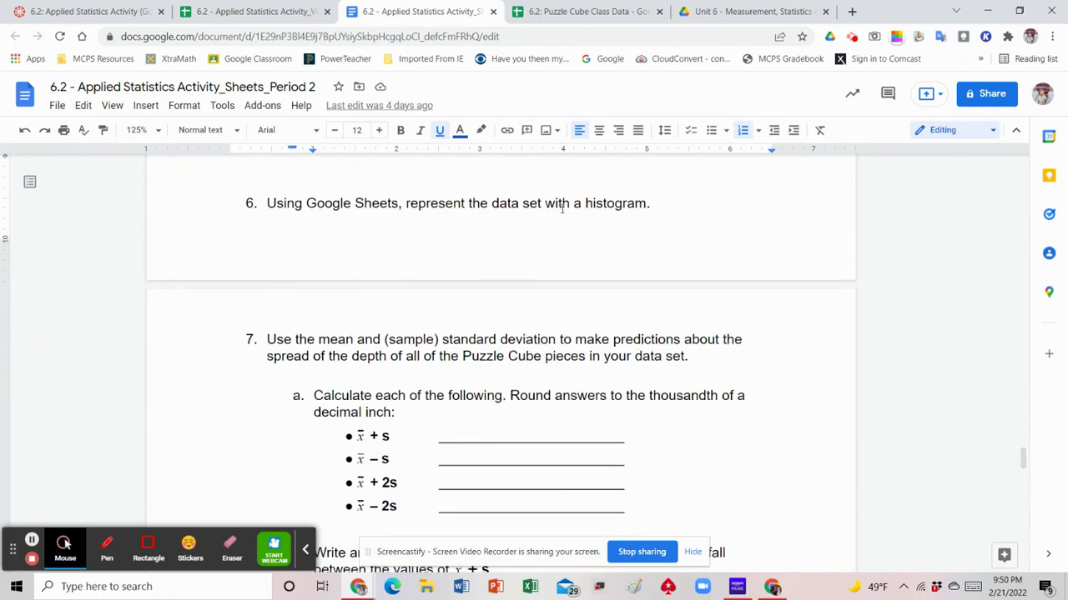
{"action": "scroll", "coordinate": [561, 209], "scroll_direction": "down", "scroll_amount": 2}
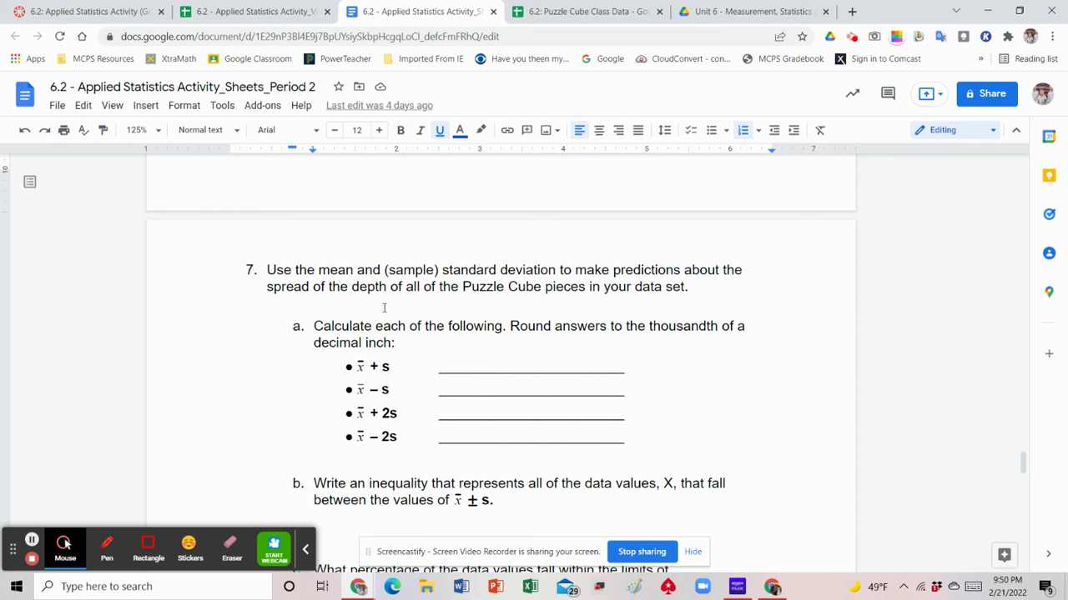
Switch back to the Google Sheets workbook, move the class histogram below the Summary Statistics table and close the chart editor.
{"action": "left_click", "coordinate": [250, 11]}
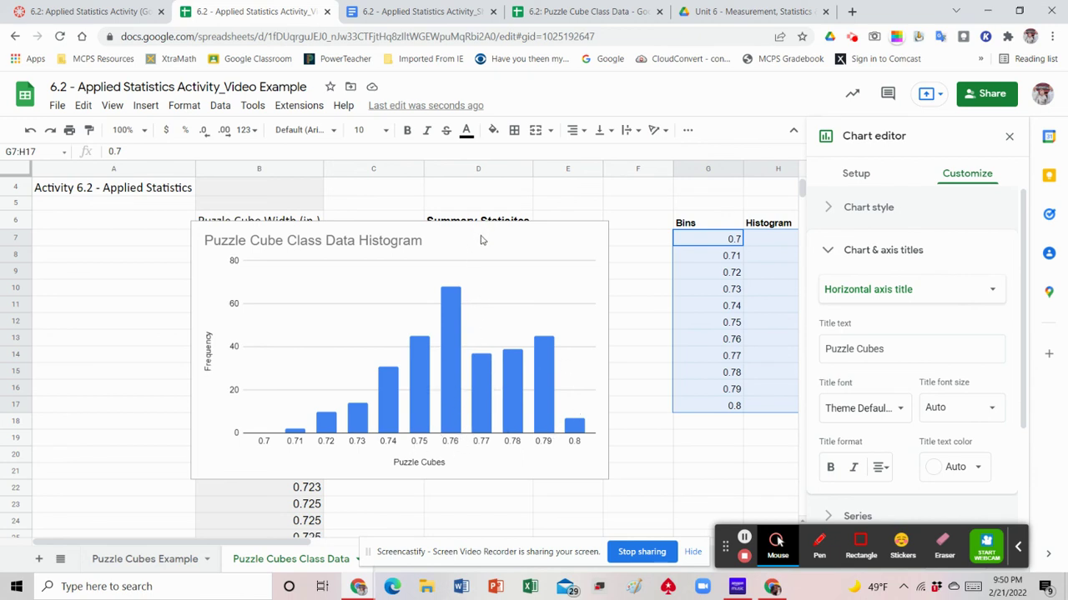
{"action": "left_click_drag", "start_coordinate": [480, 241], "coordinate": [616, 354]}
{"action": "scroll", "coordinate": [617, 353], "scroll_direction": "down", "scroll_amount": 1}
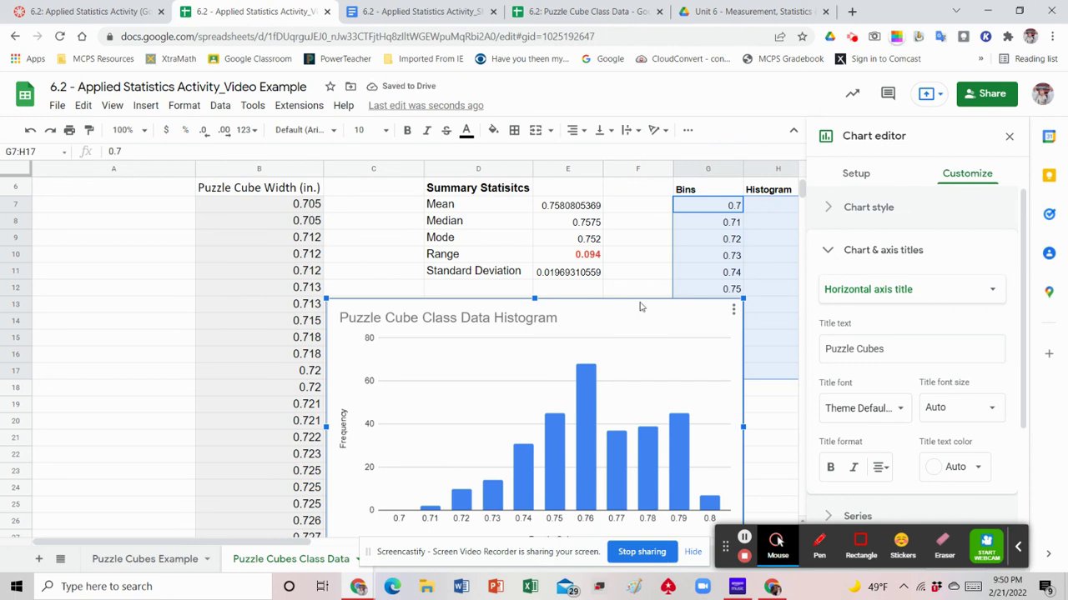
{"action": "left_click", "coordinate": [1008, 137]}
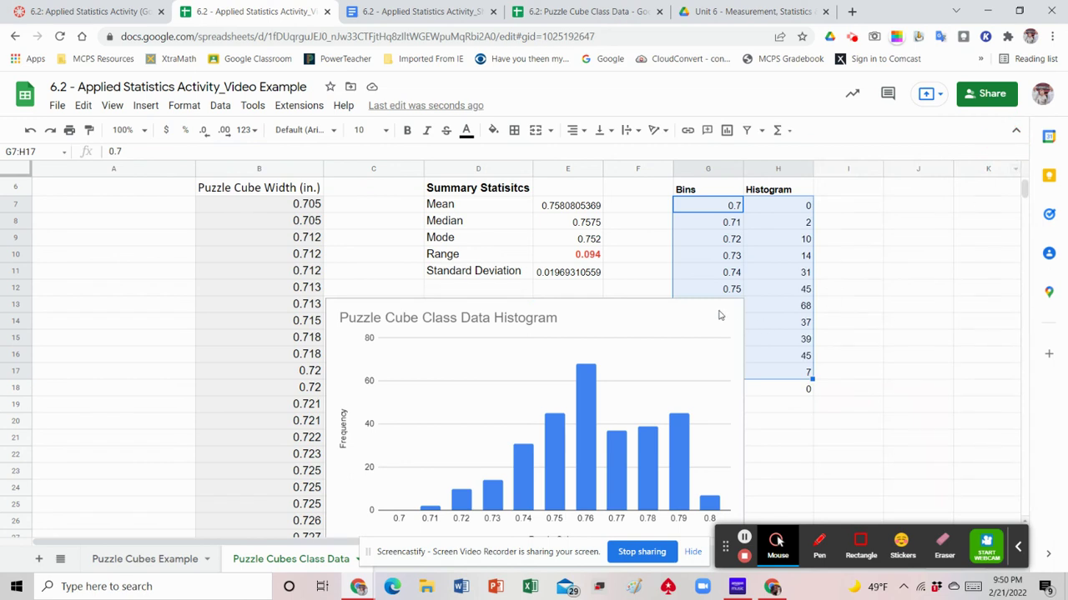